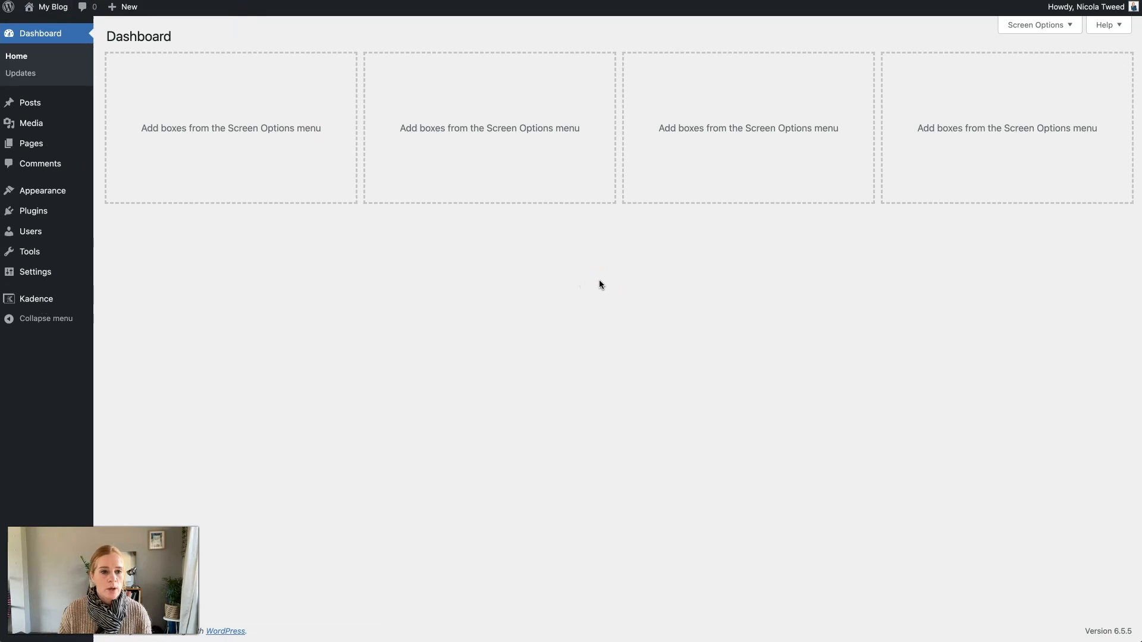
Step: Check the installed themes and activate the Kadence Pro plugin
mouse_move(74, 197)
click(126, 198)
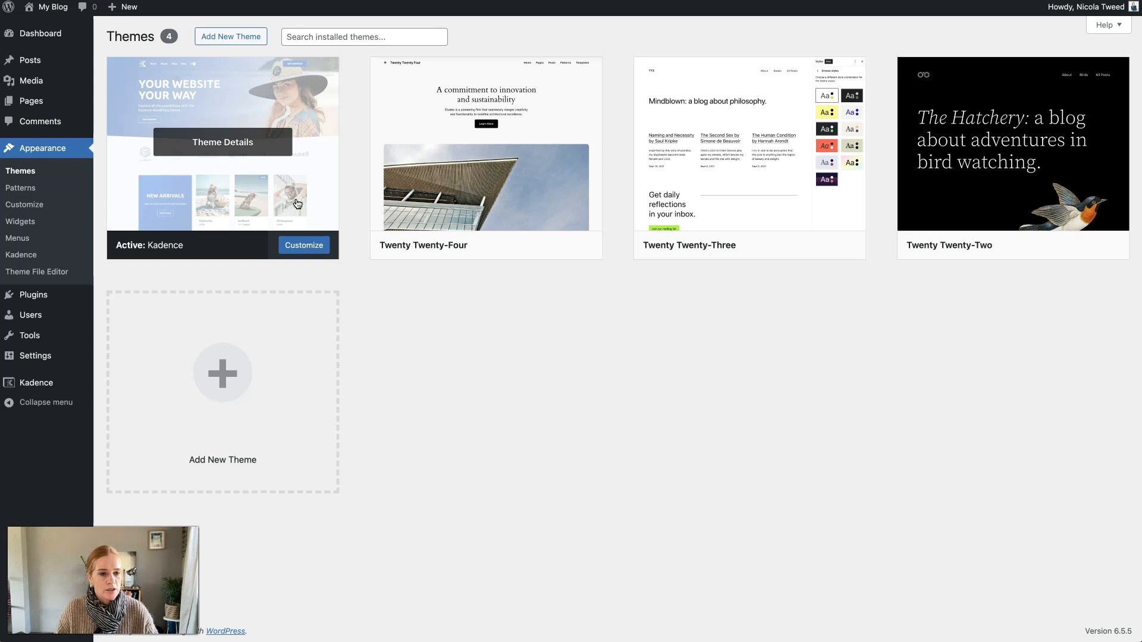
click(69, 298)
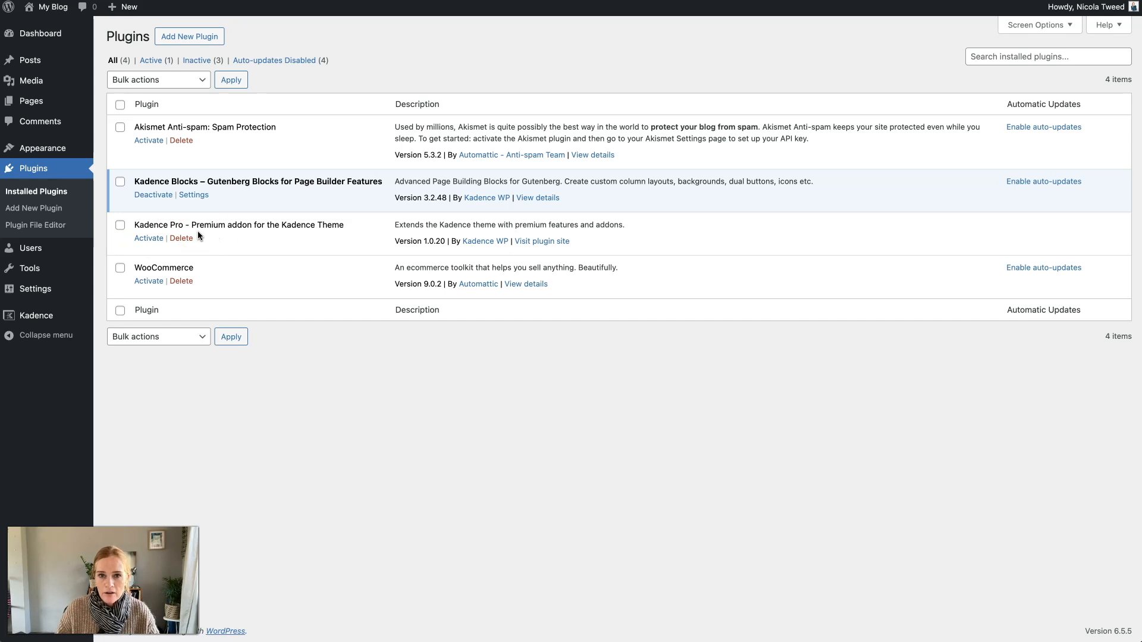
click(149, 240)
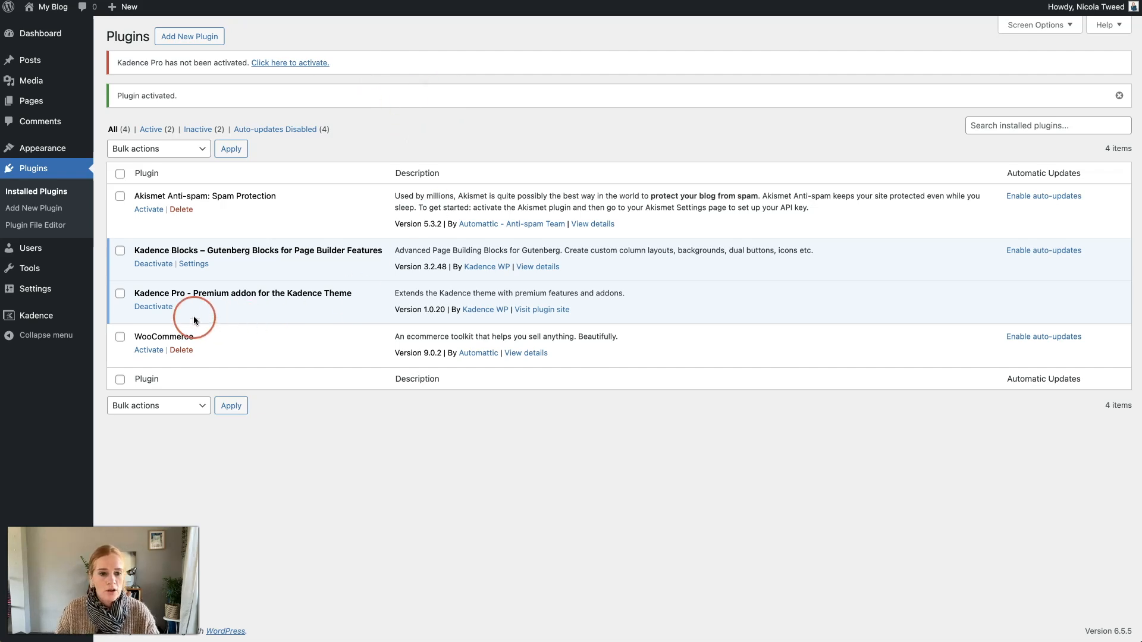
Step: Activate the WooCommerce plugin and continue to its home screen
click(154, 351)
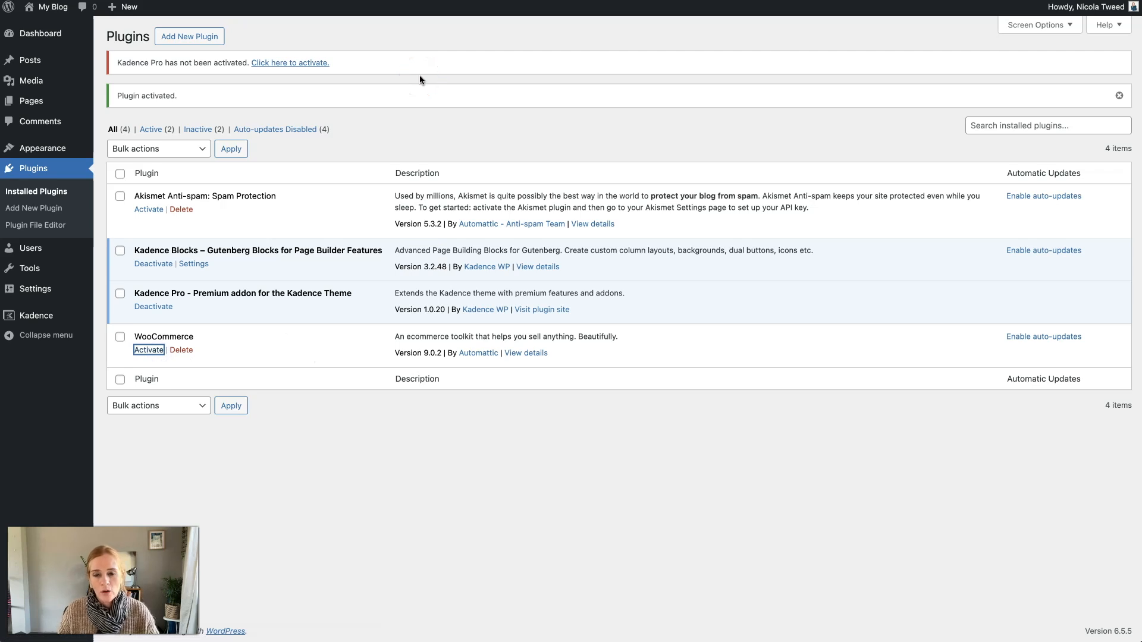
click(644, 437)
click(578, 331)
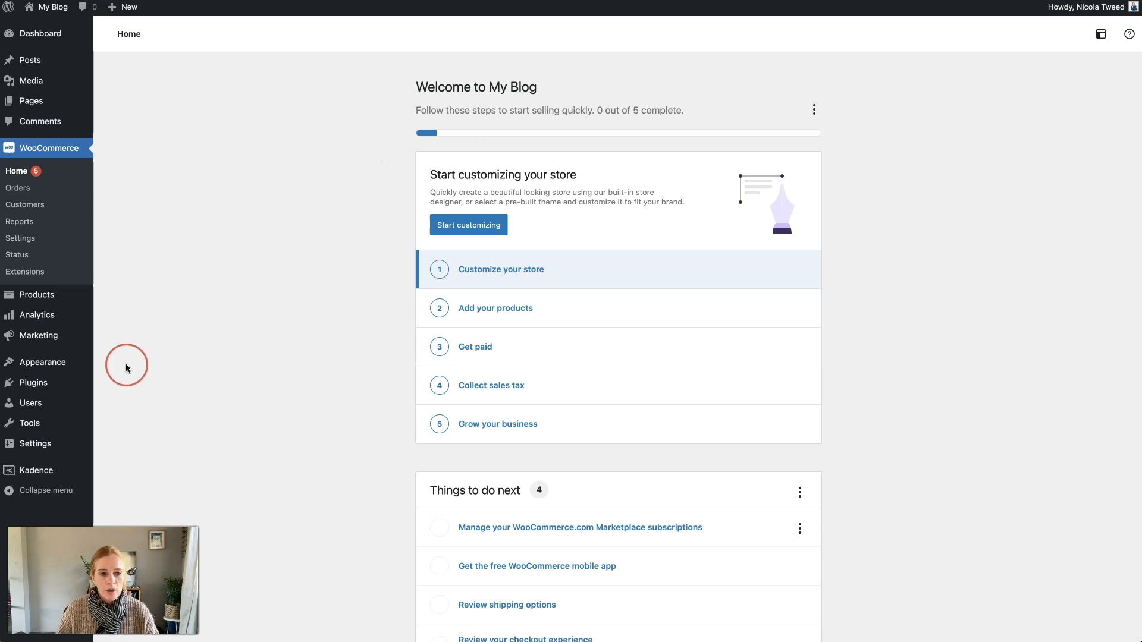
Step: Enable Header Addons among the Kadence theme's pro addons
mouse_move(57, 367)
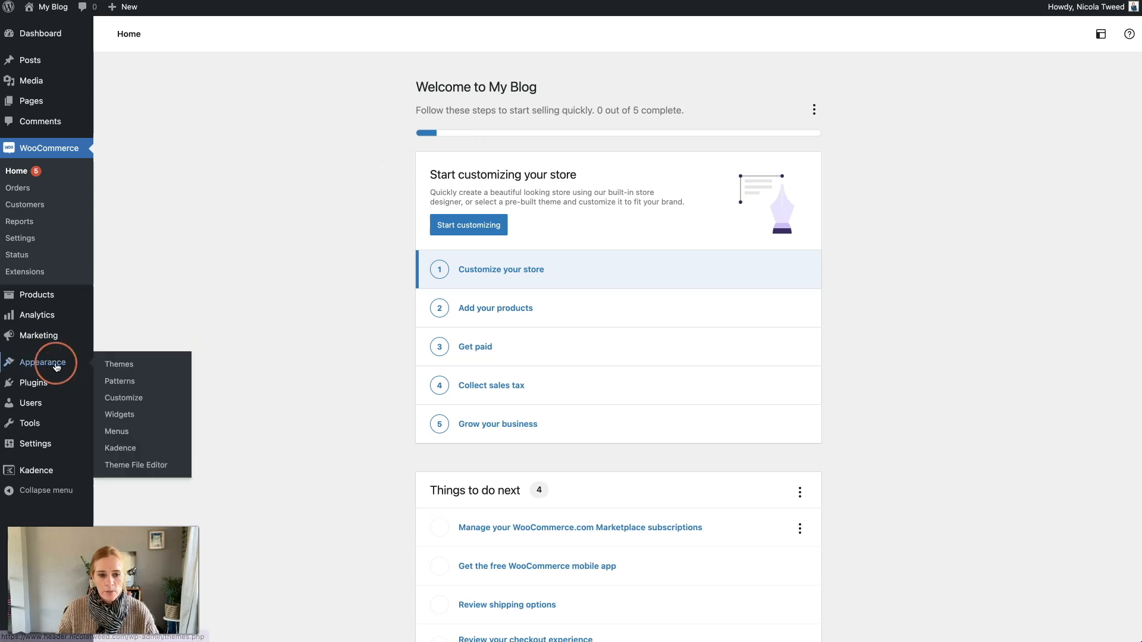
click(148, 448)
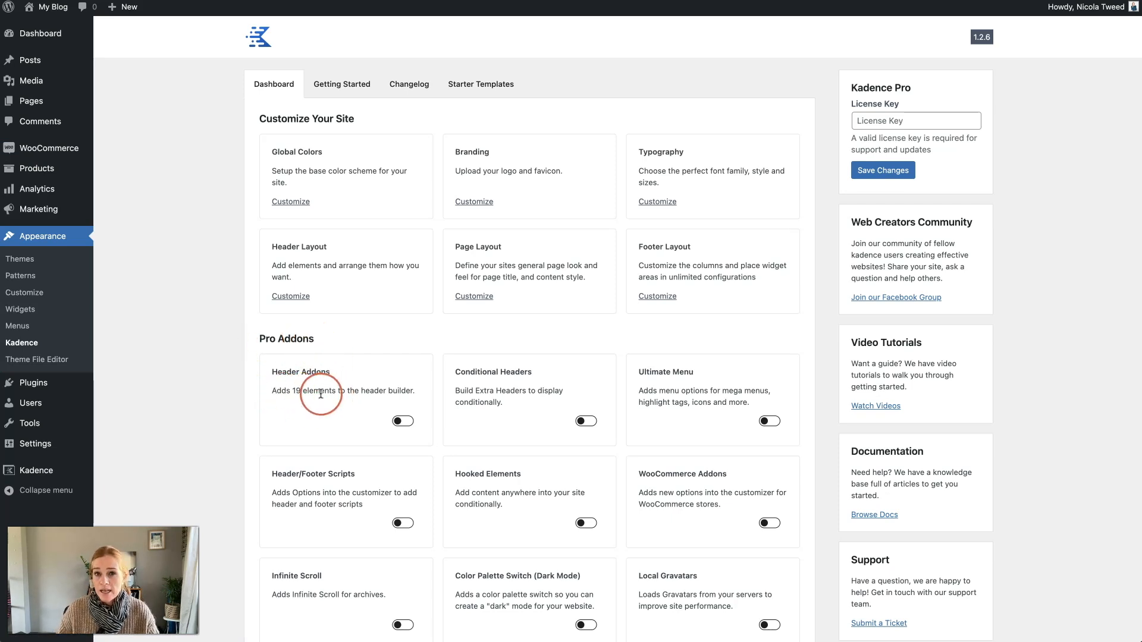
click(403, 422)
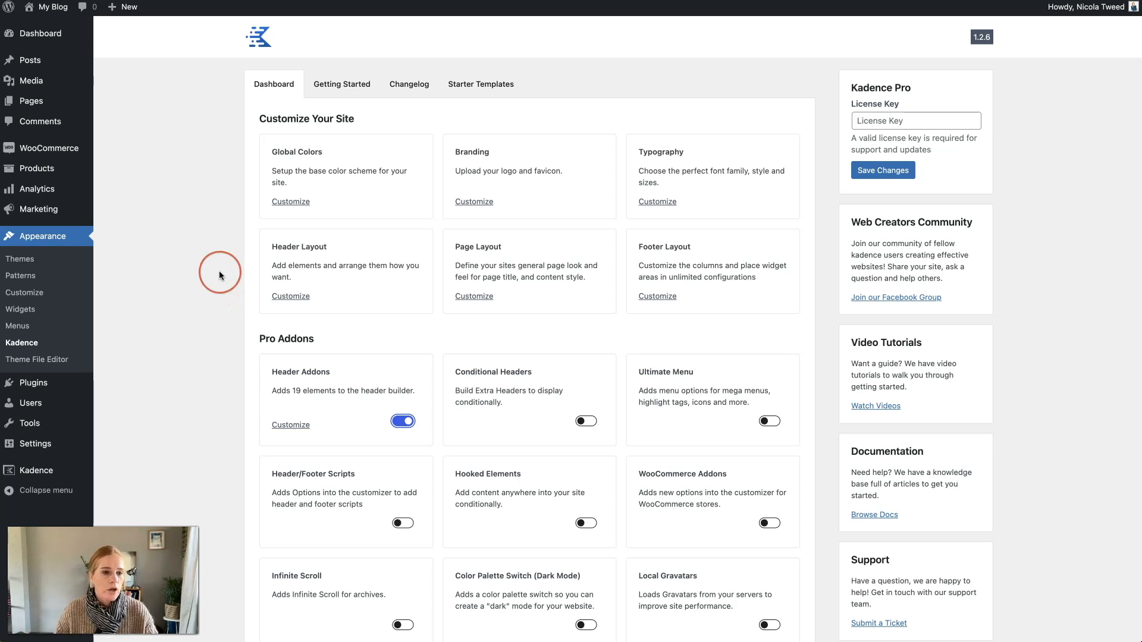
Step: Open the header builder in the theme customizer and review the good fabric site's header as a reference
click(38, 293)
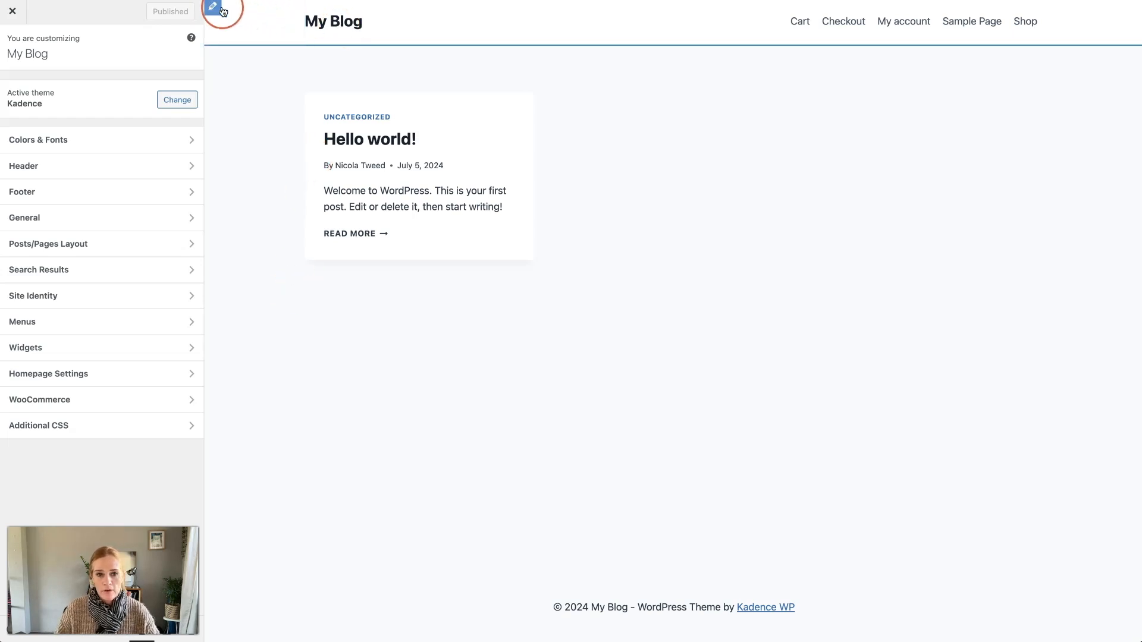
mouse_move(297, 26)
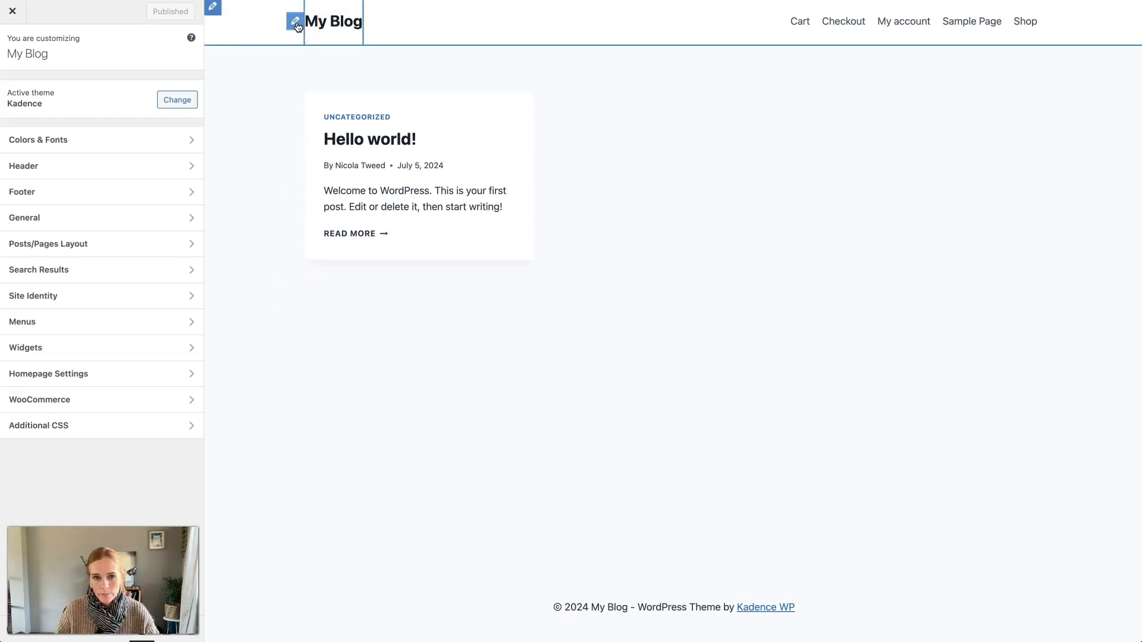
click(297, 27)
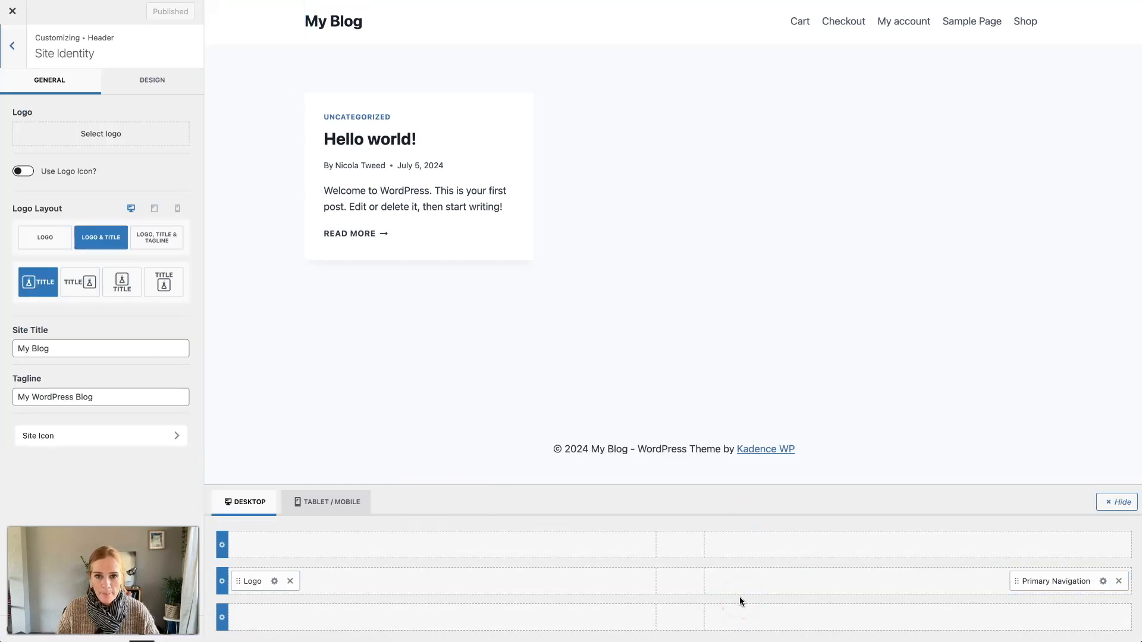
click(135, 193)
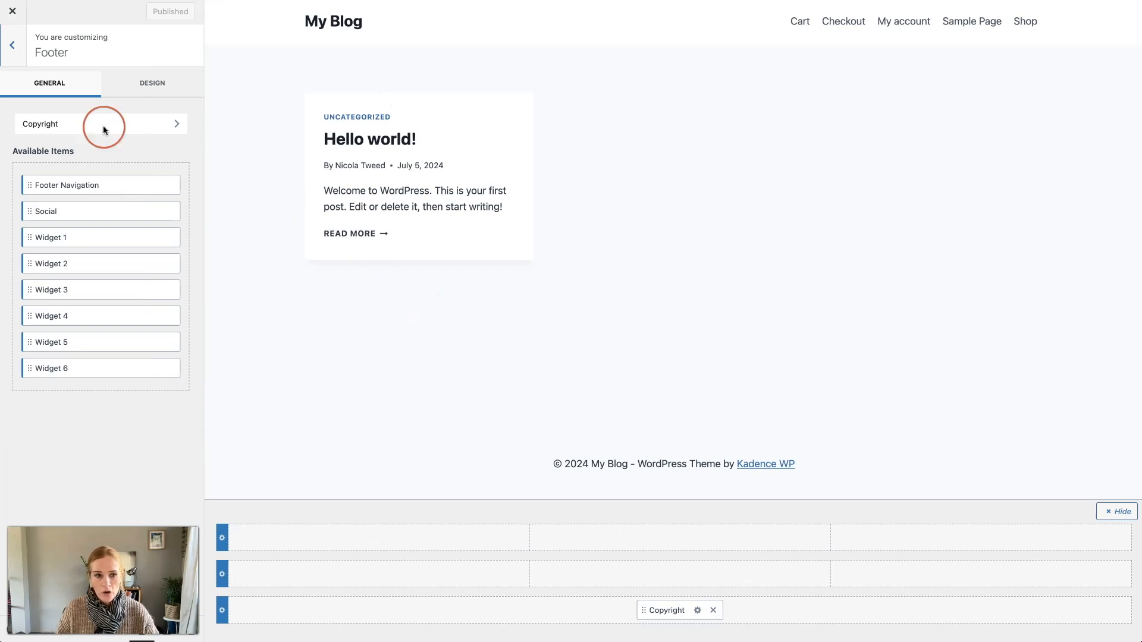
click(12, 45)
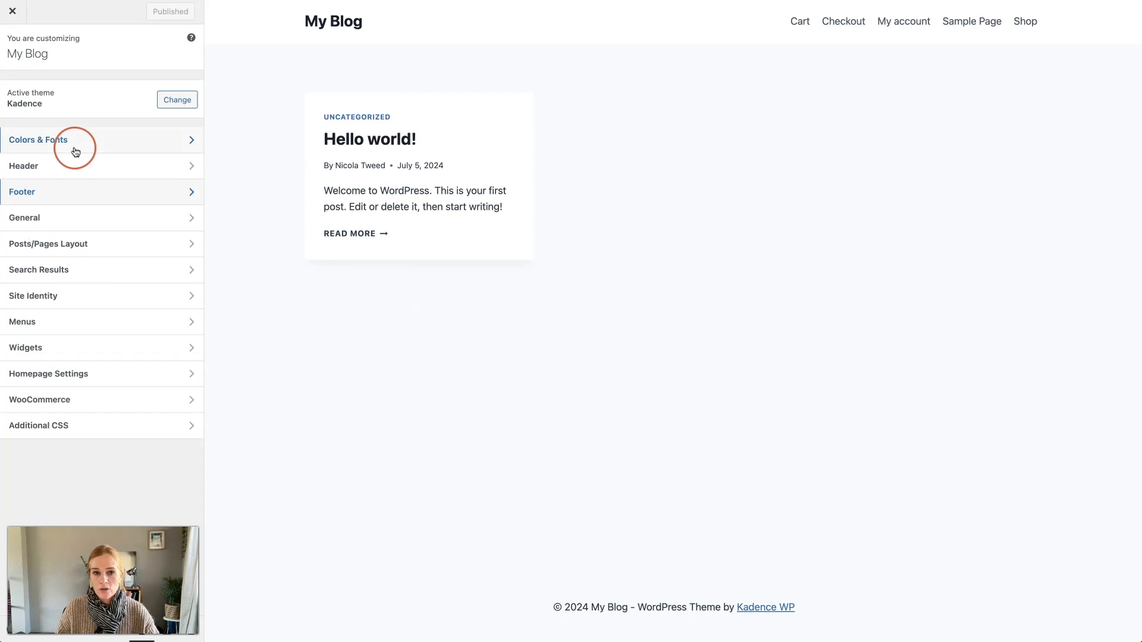
click(39, 174)
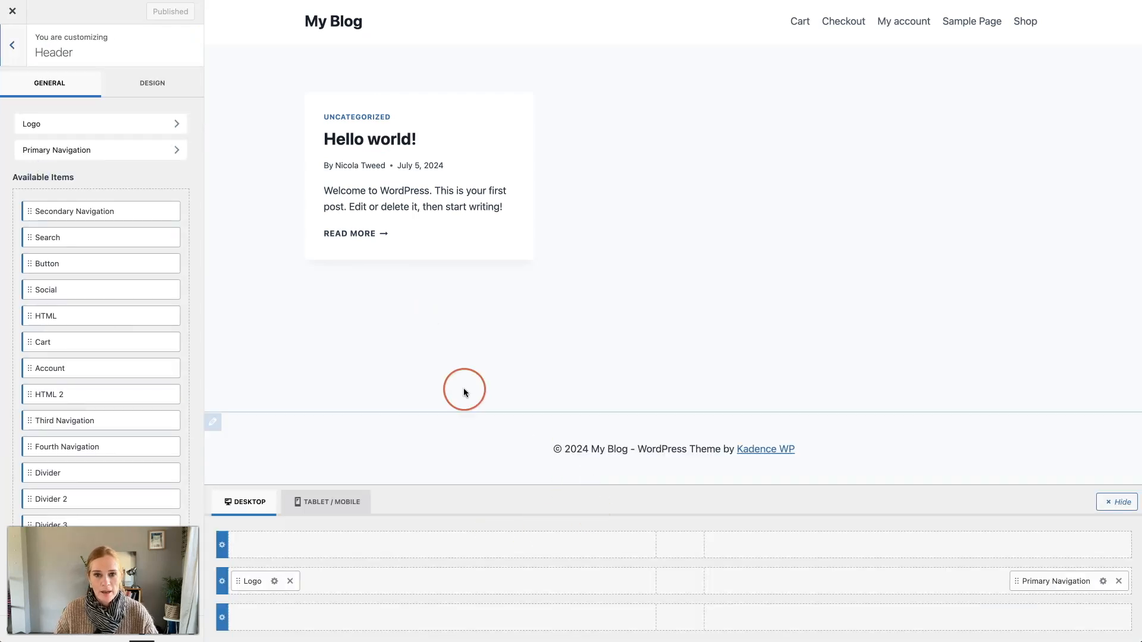
click(246, 506)
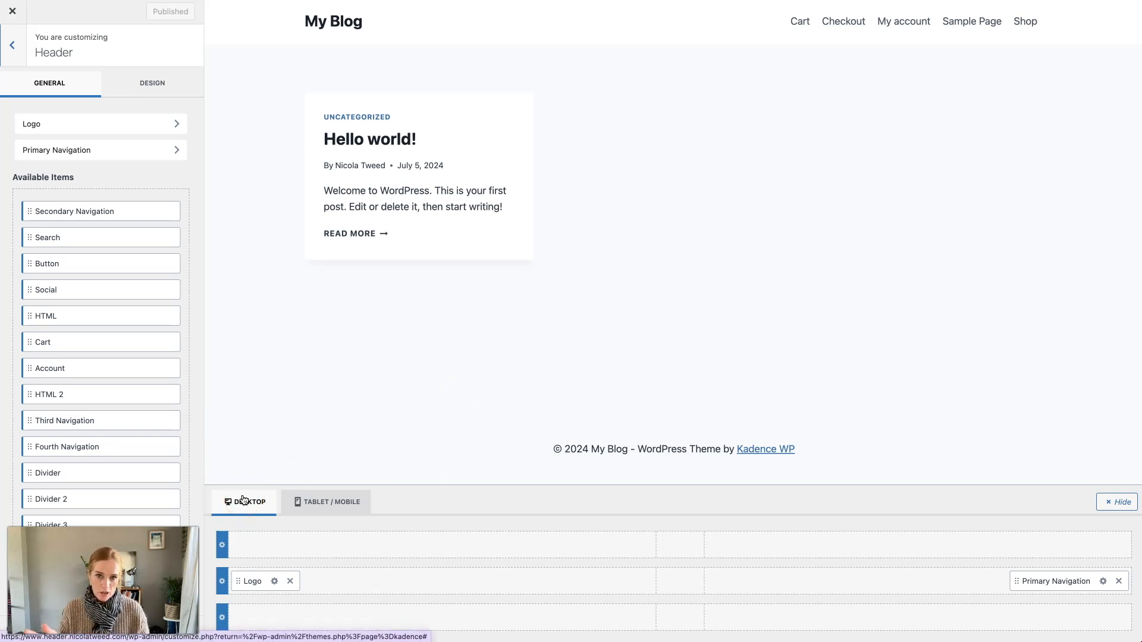
click(306, 507)
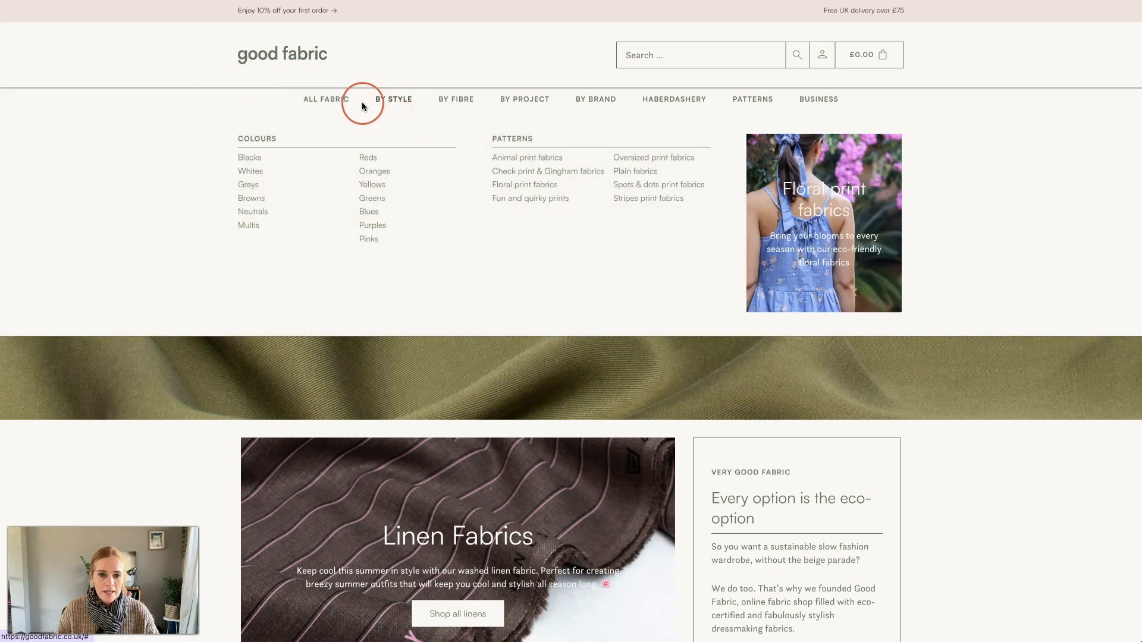
mouse_move(305, 100)
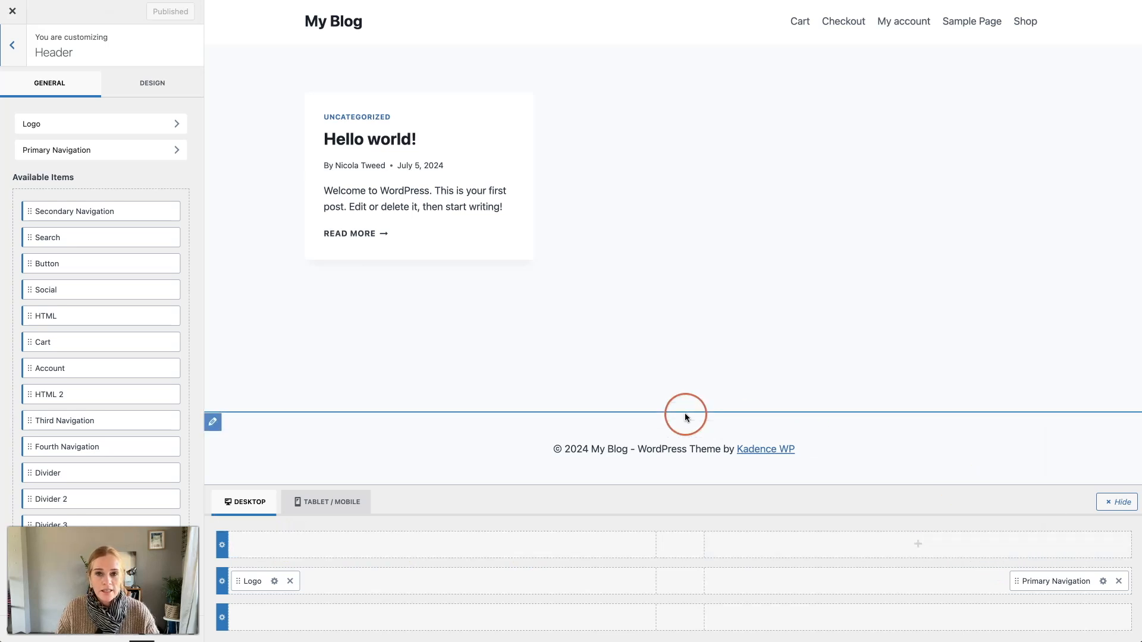
Step: Add an HTML element to the left of the header's top row with the text "Enjoy 10% off your first order →"
click(442, 550)
click(442, 397)
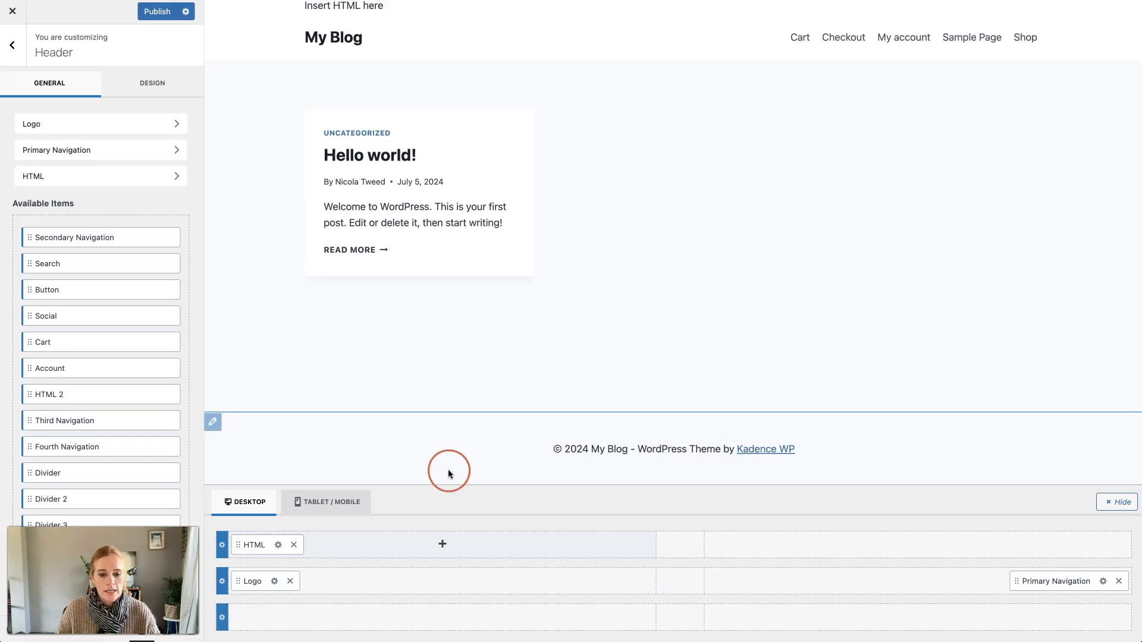
click(279, 546)
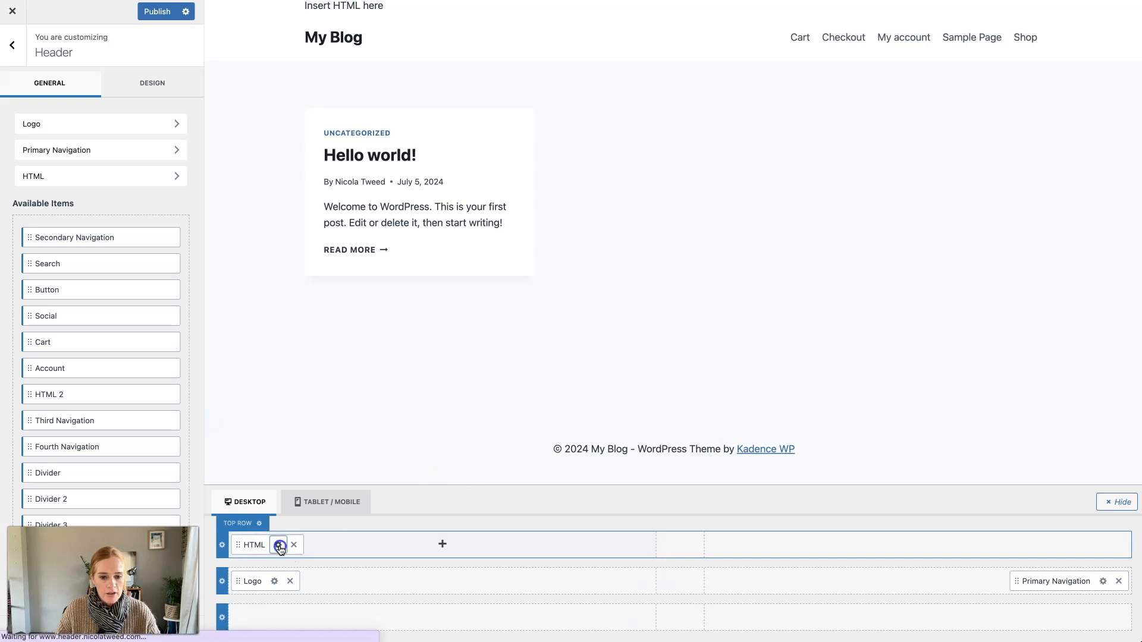
click(177, 122)
click(139, 182)
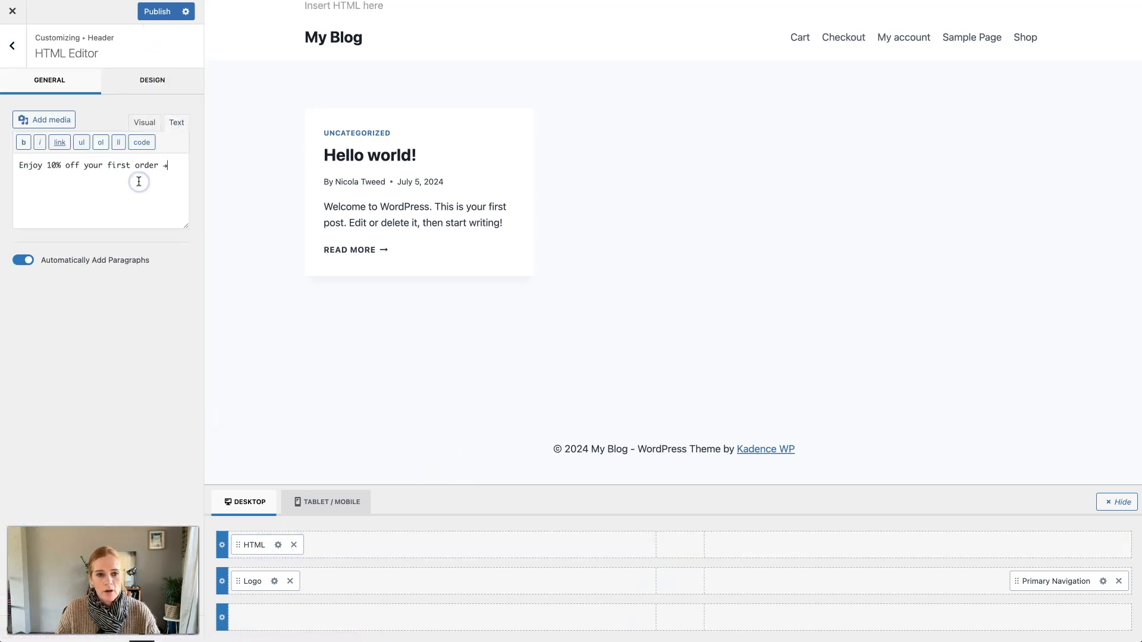
Step: Add an HTML 2 element to the right of the header's top row with the reference site's text "Free UK delivery over £75"
click(919, 546)
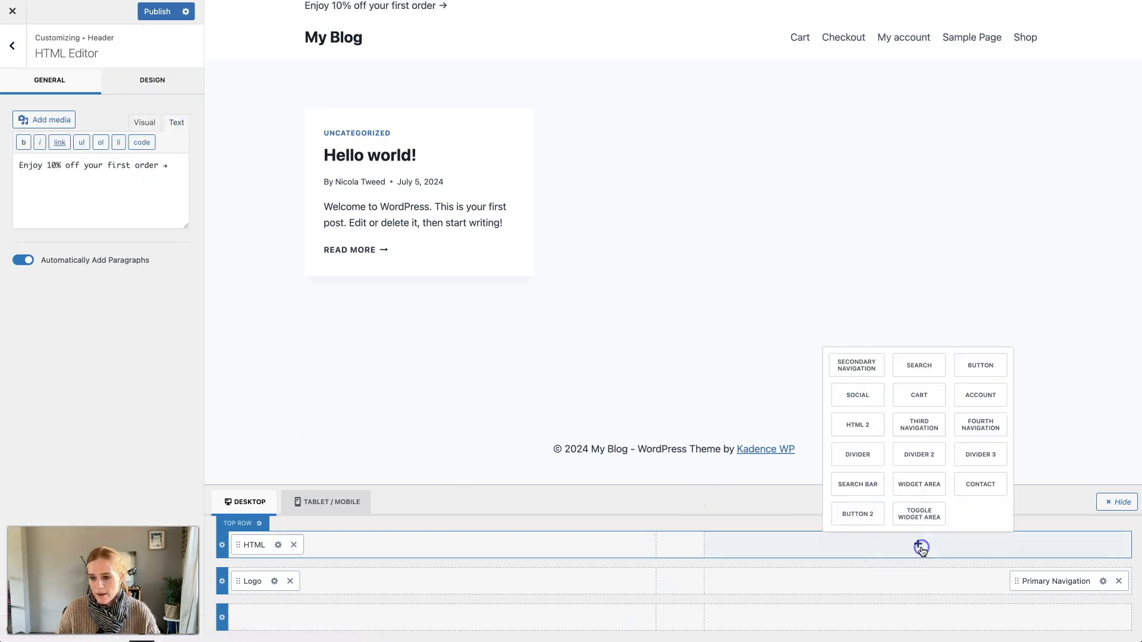
click(872, 421)
click(1103, 544)
click(681, 91)
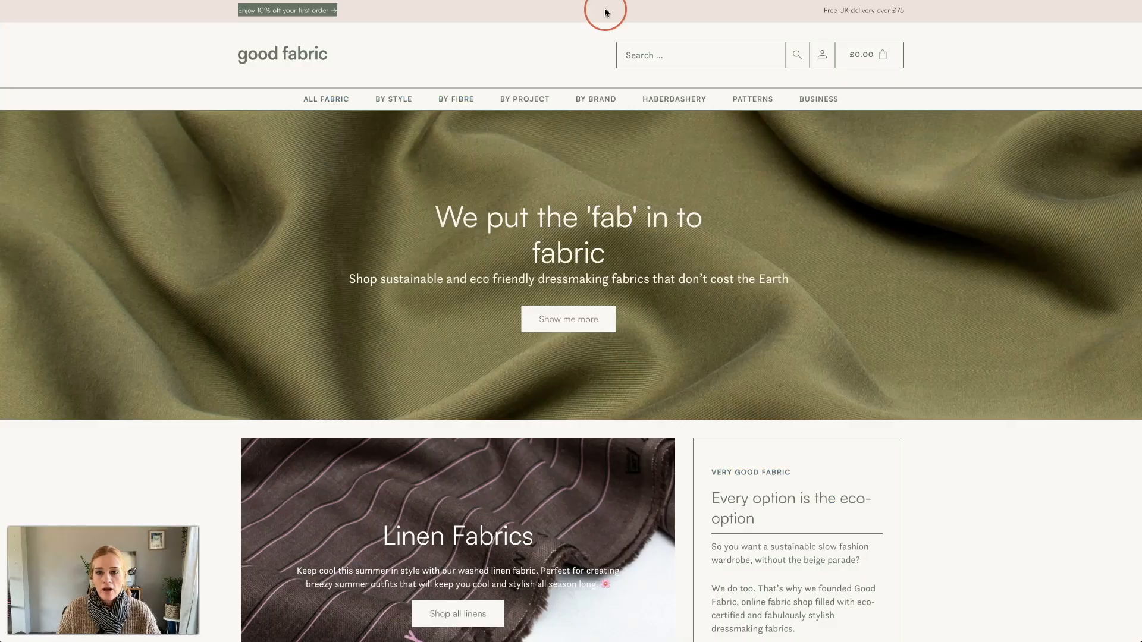
drag(906, 10, 823, 10)
key(super+c)
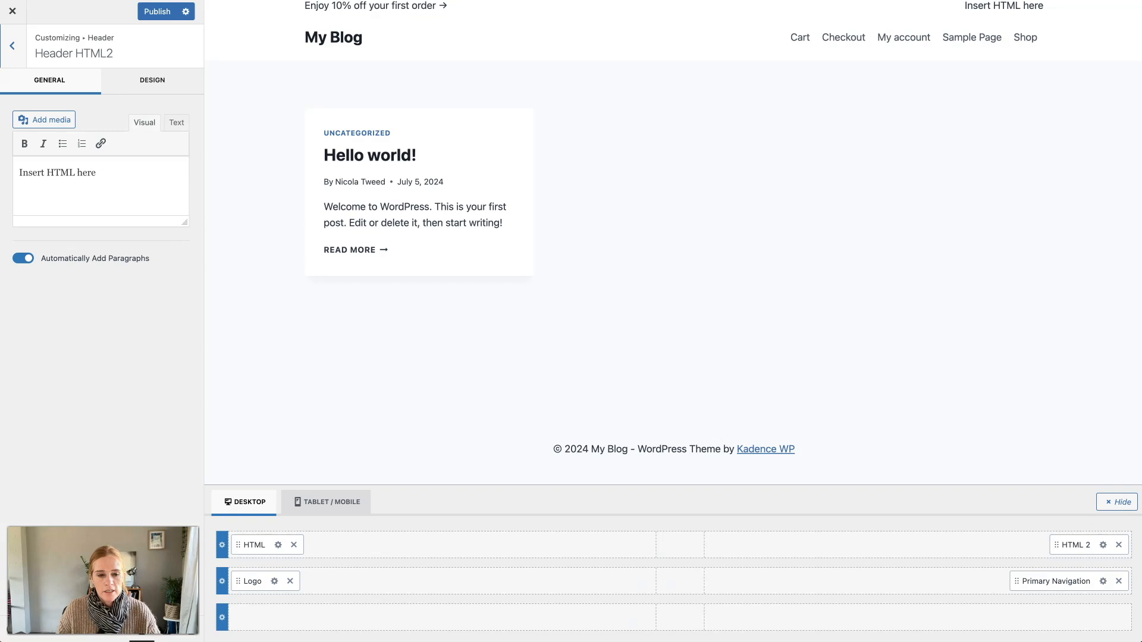
key(super+v)
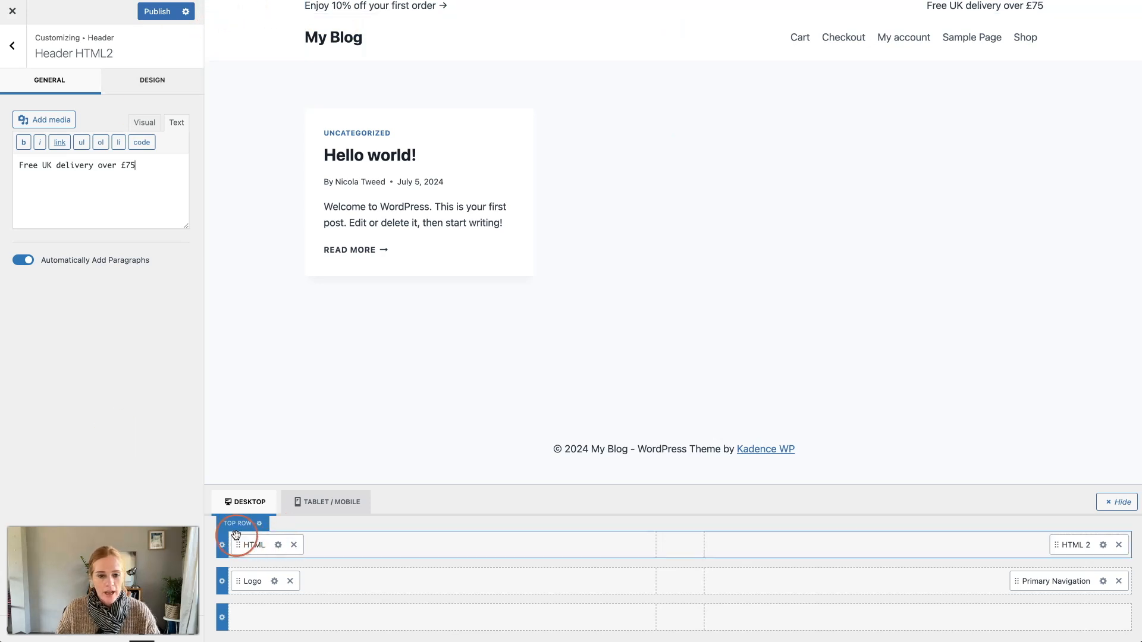
Step: Set the header top row's background to the top banner colour EEE1DB from the Colors note
click(259, 526)
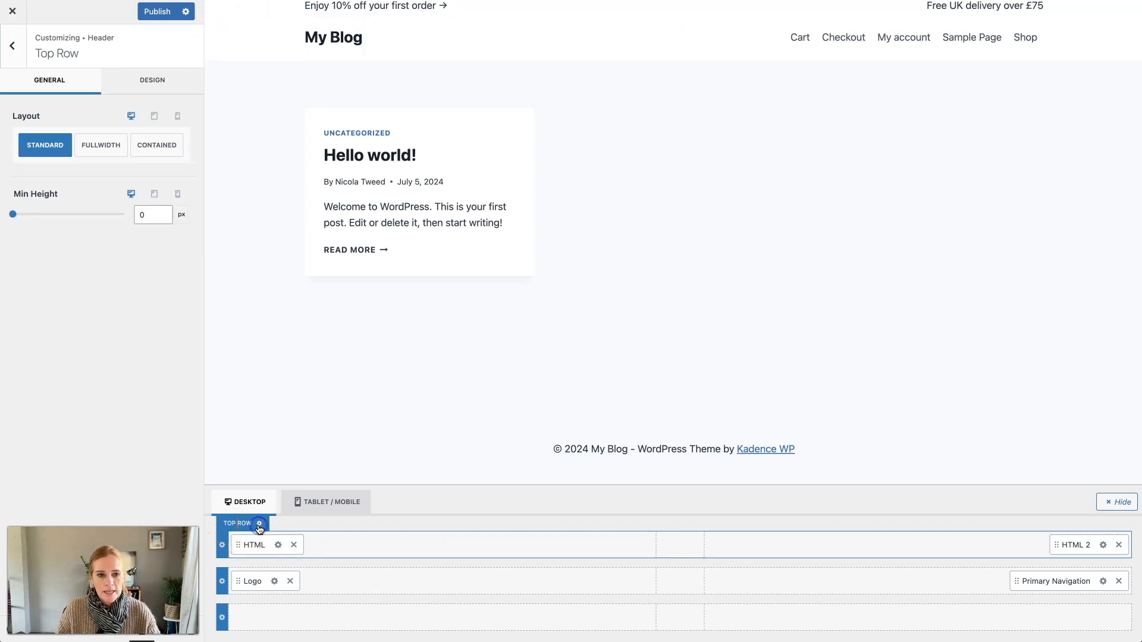
click(138, 79)
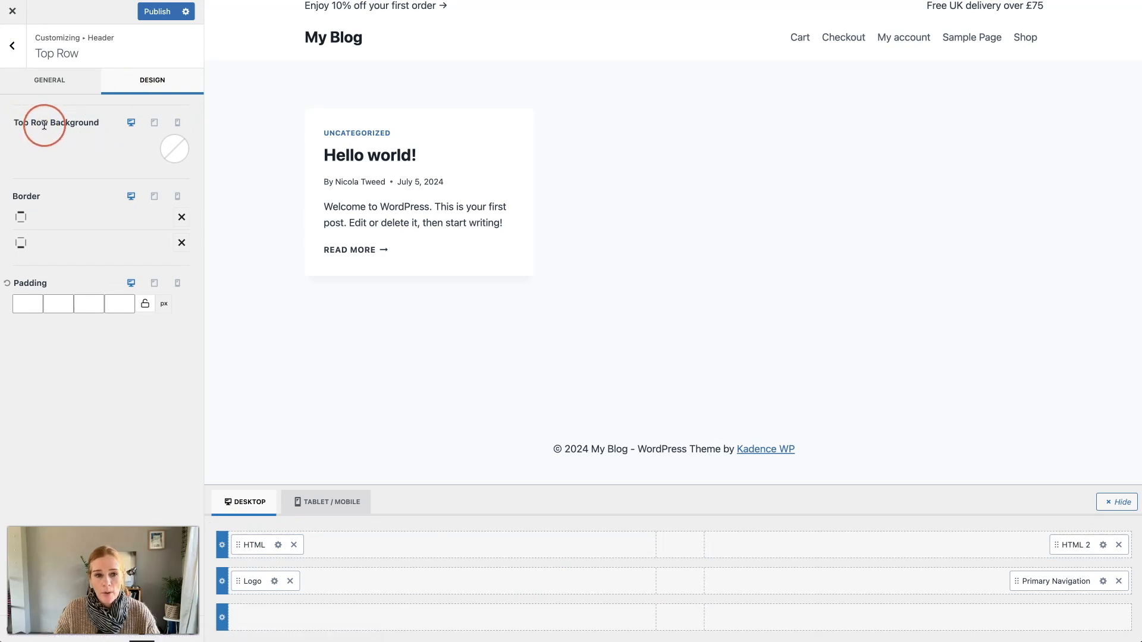
click(3, 505)
double_click(468, 215)
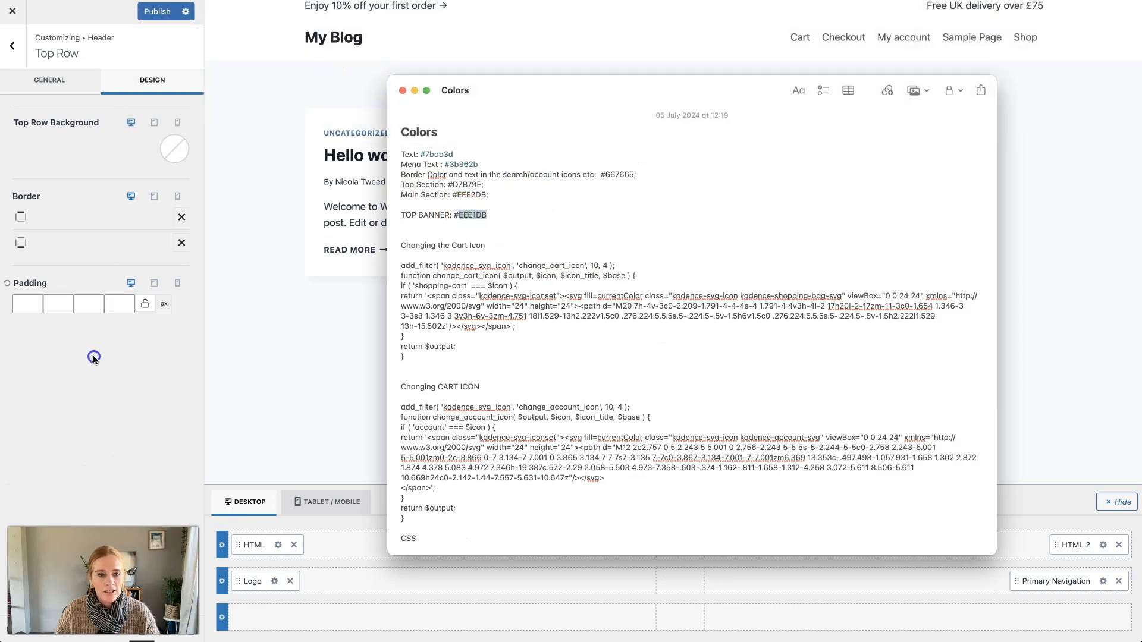
click(94, 359)
click(174, 149)
click(13, 308)
key(super+v)
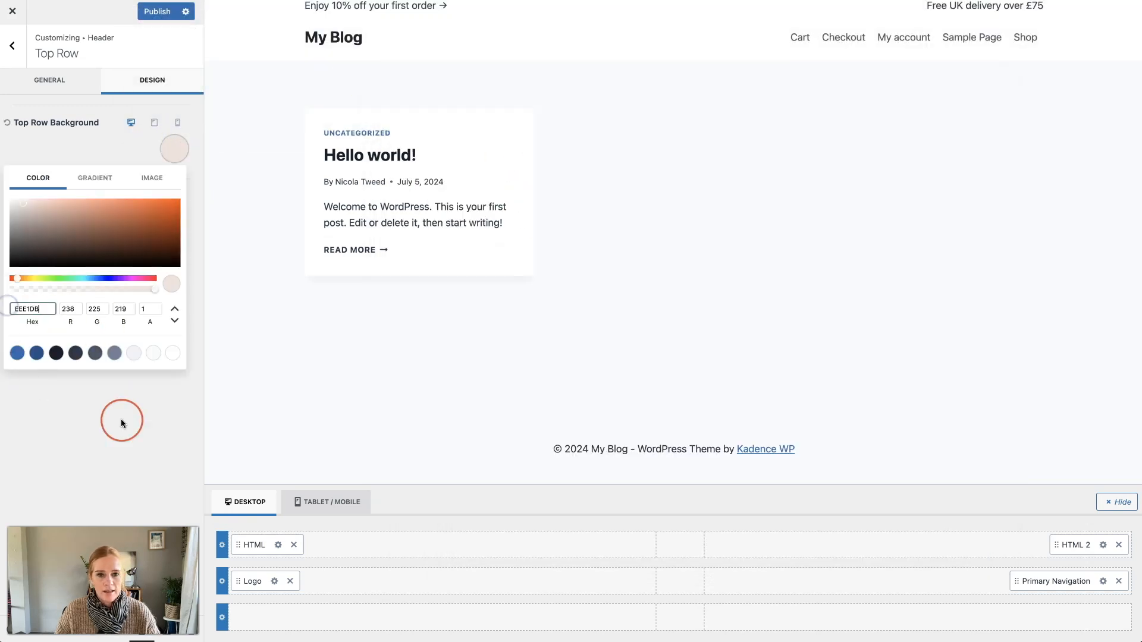
click(121, 423)
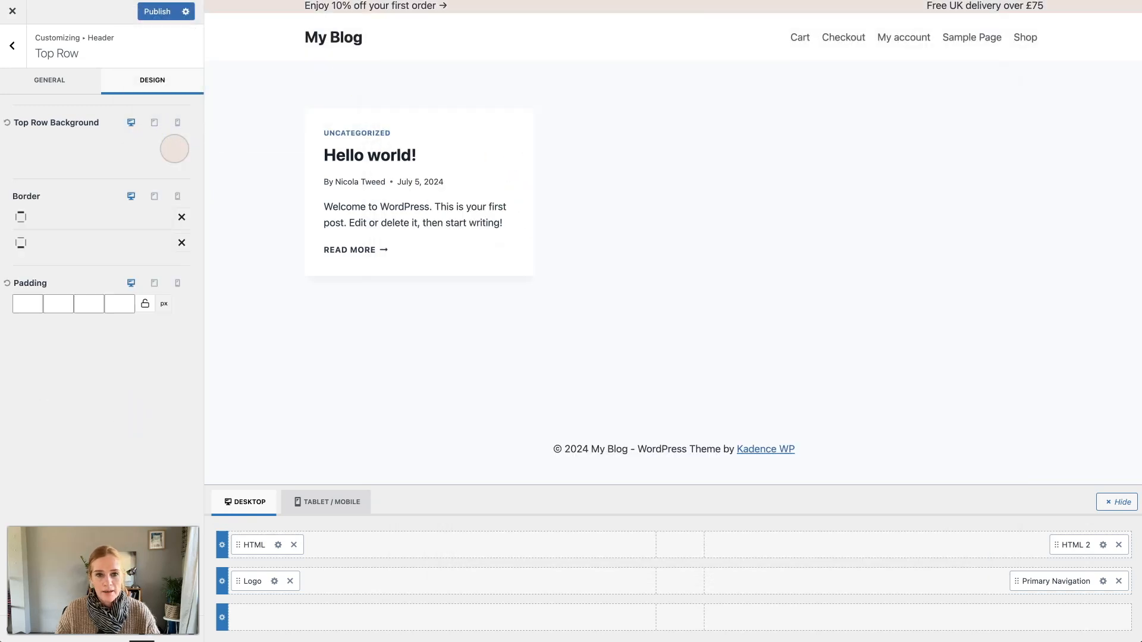
Step: Set the header top row's minimum height to 45 px
click(34, 86)
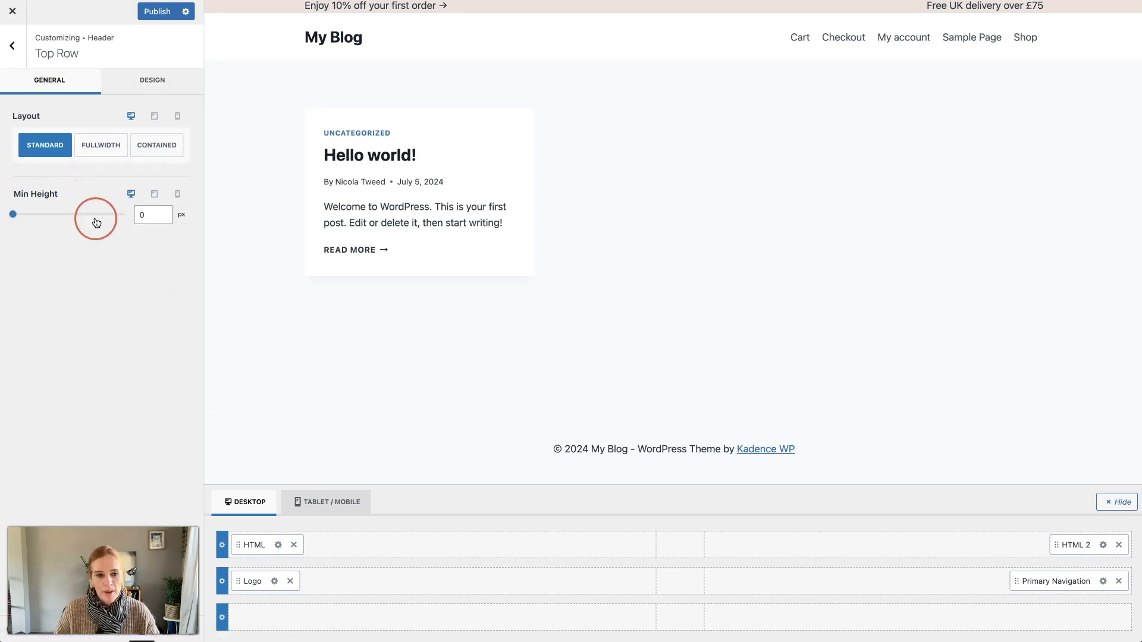
drag(146, 216, 128, 215)
text(45)
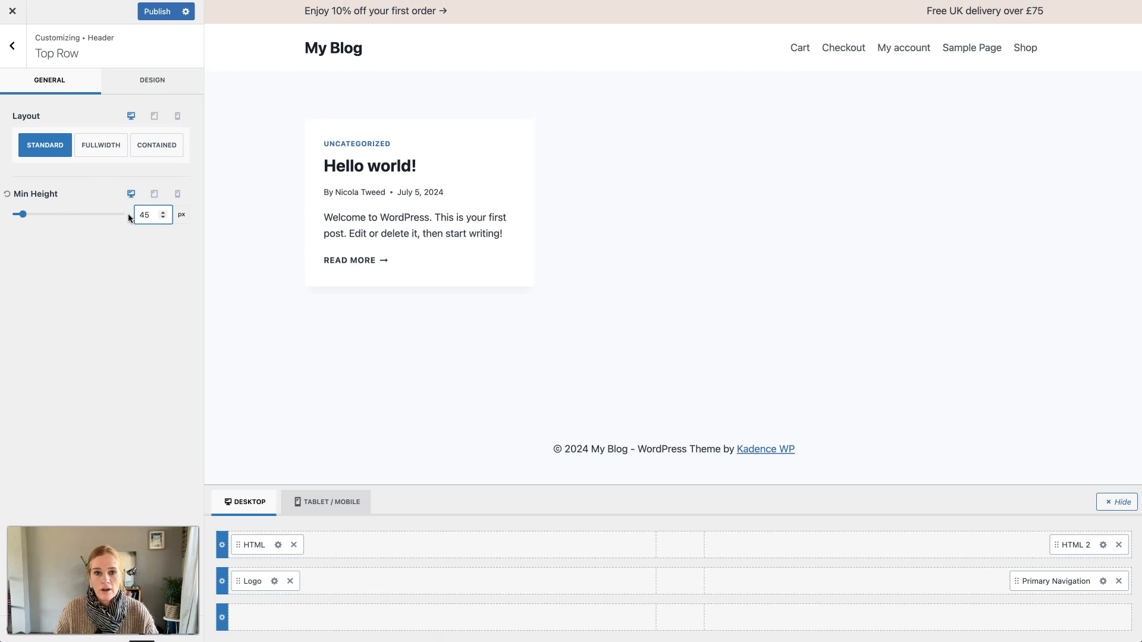
click(79, 310)
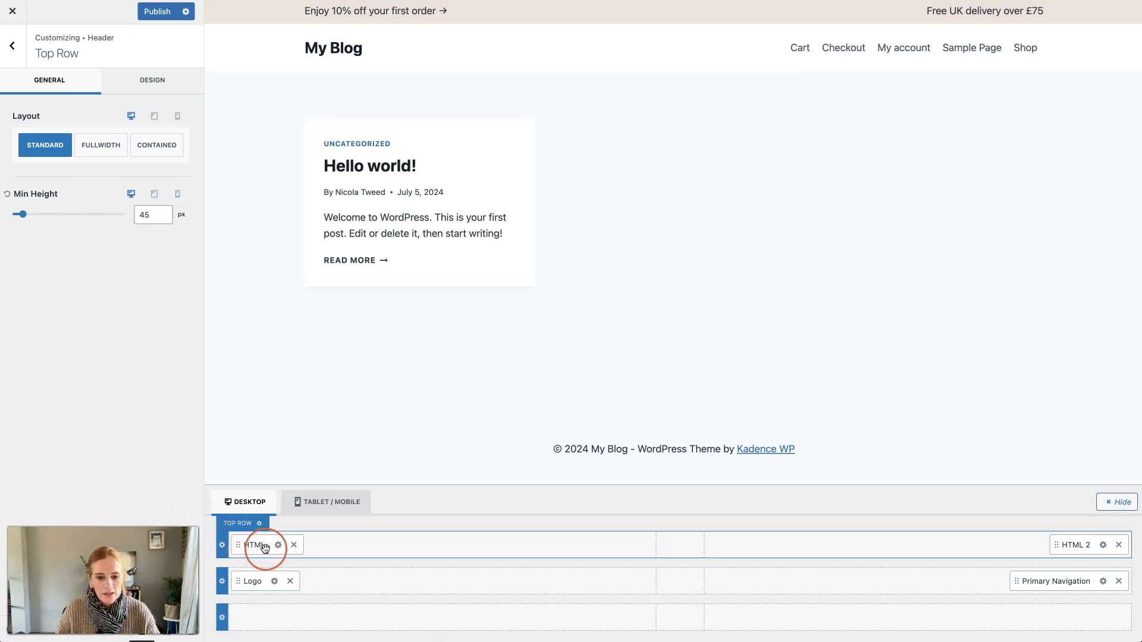
Step: Set the font of the top row's first HTML element to Neuton at 15 px
click(278, 544)
click(154, 82)
click(104, 147)
click(53, 153)
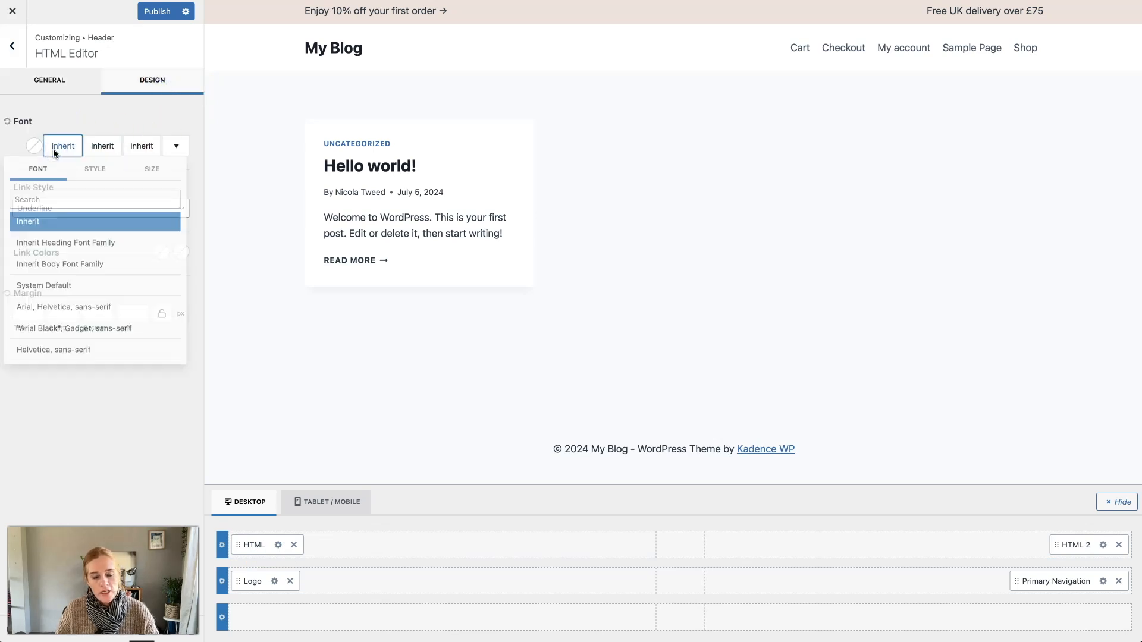
click(51, 193)
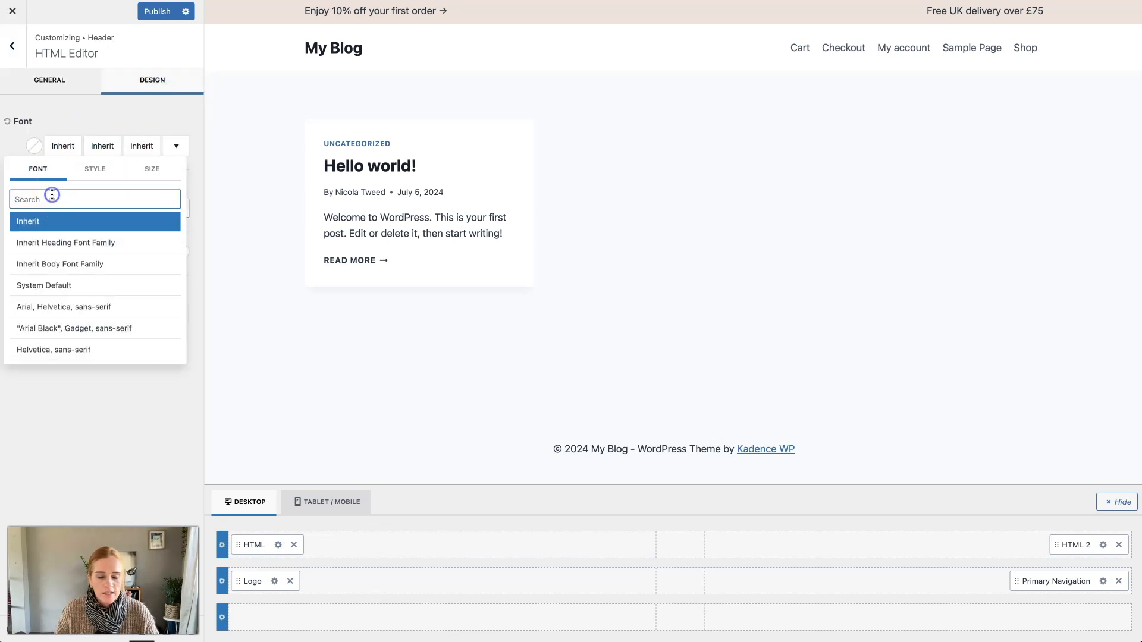
text(neu)
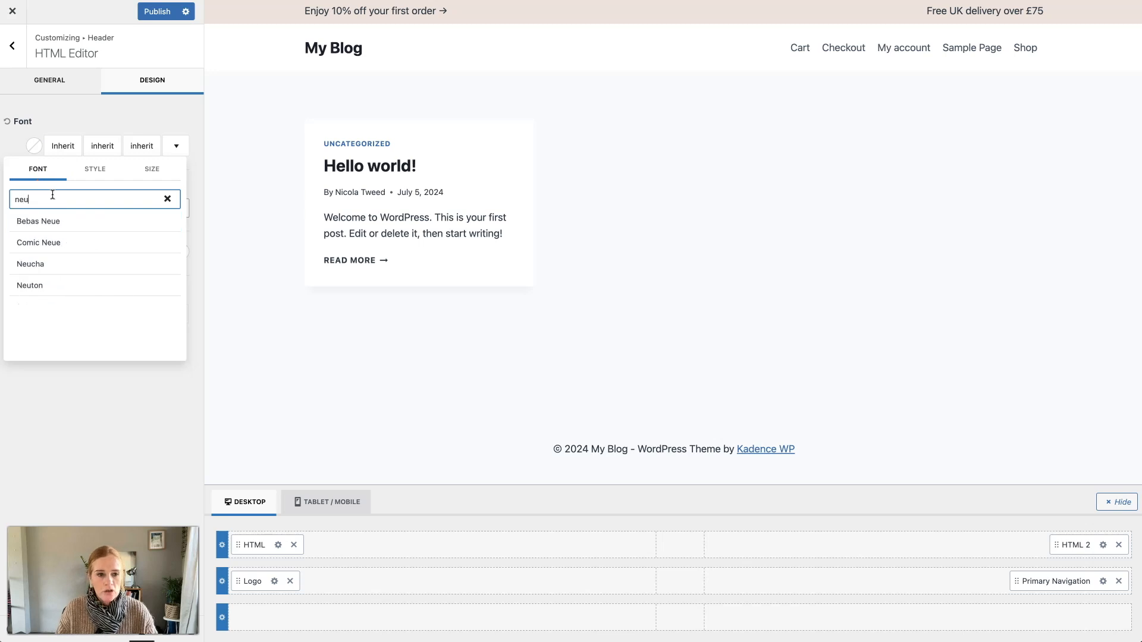
text(ton)
click(48, 228)
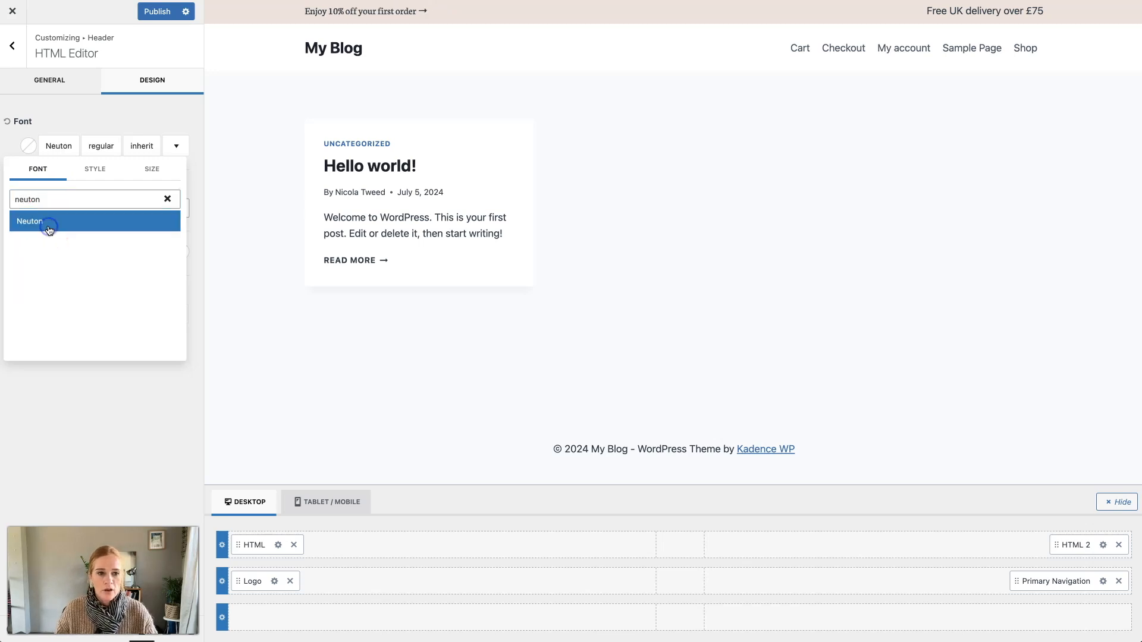
click(138, 147)
click(104, 224)
click(103, 224)
click(109, 454)
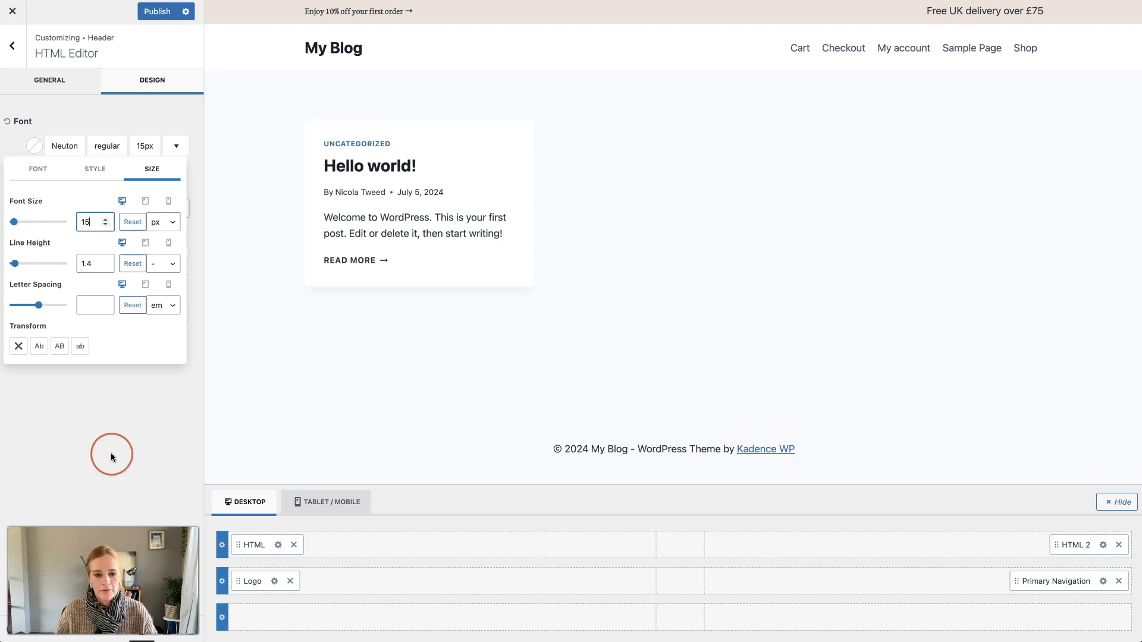
Step: Set the font of the top row's HTML 2 element to Neuton at 15 px
click(1101, 545)
click(133, 79)
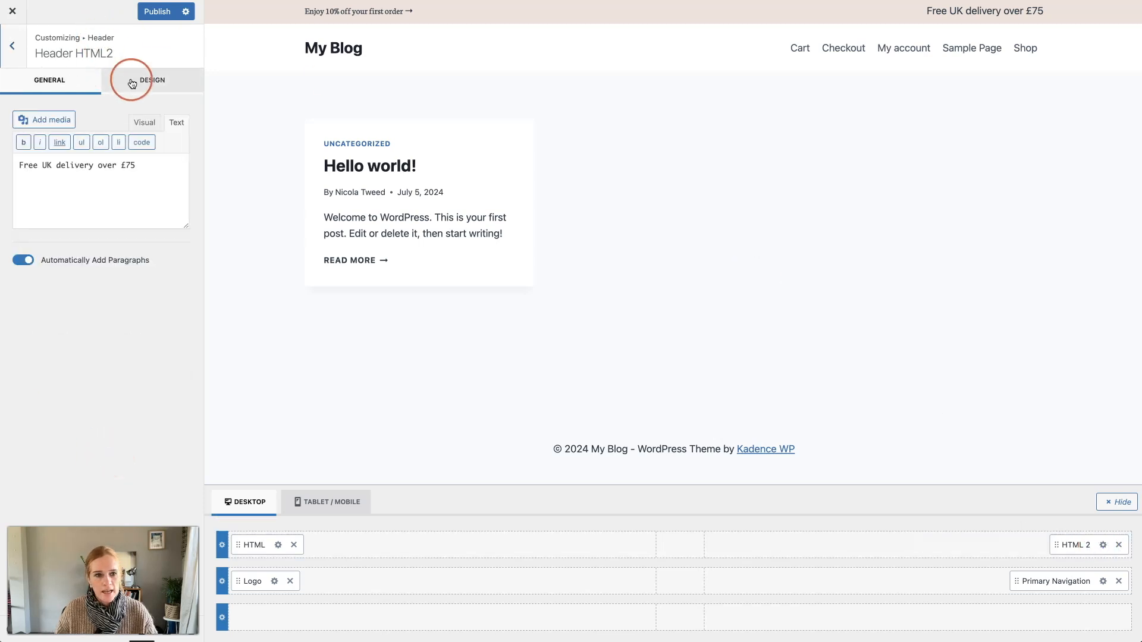
click(62, 146)
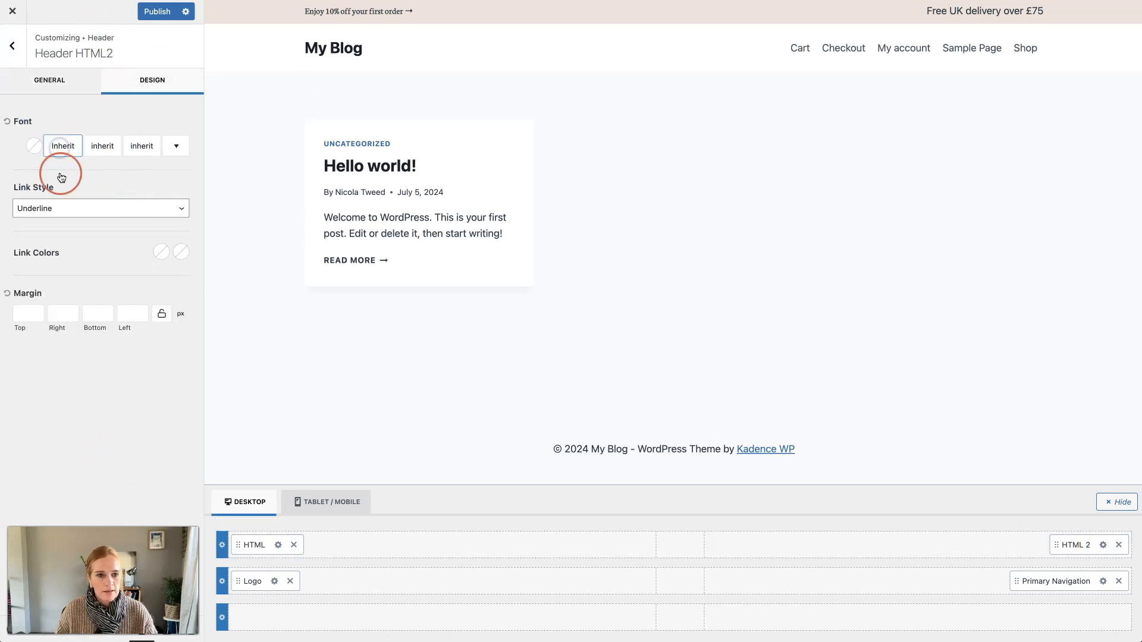
text(neut)
click(30, 220)
click(141, 146)
click(102, 222)
text(15)
click(110, 407)
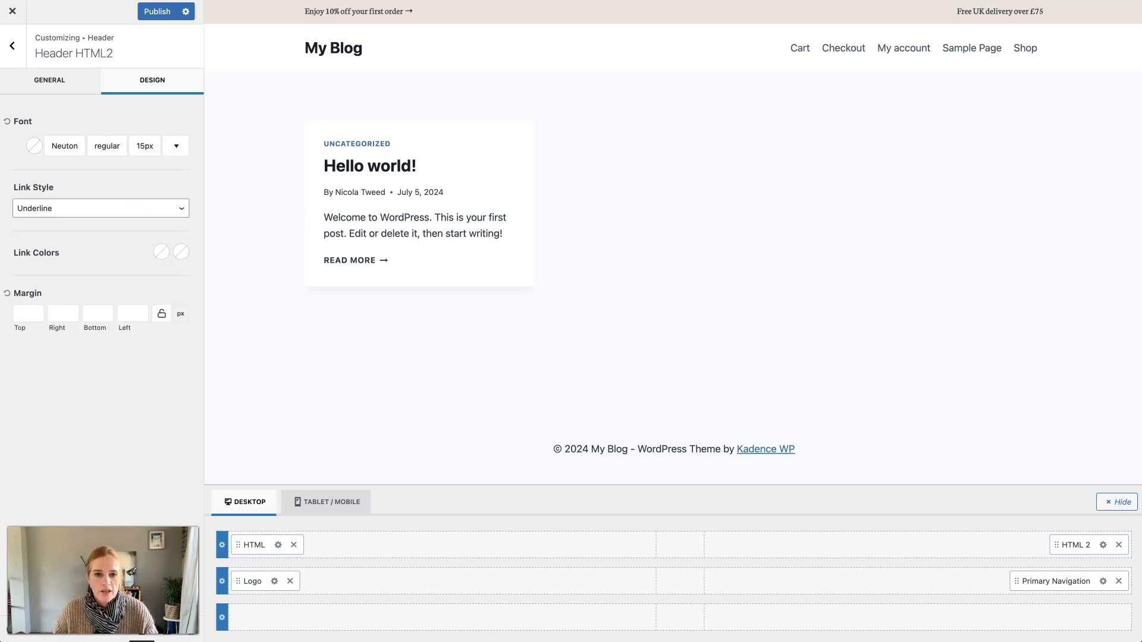
Step: Copy the dark text colour from the Colors note and apply it to the first HTML element's font
key(super+Tab)
drag(440, 236, 397, 236)
key(super+c)
click(422, 41)
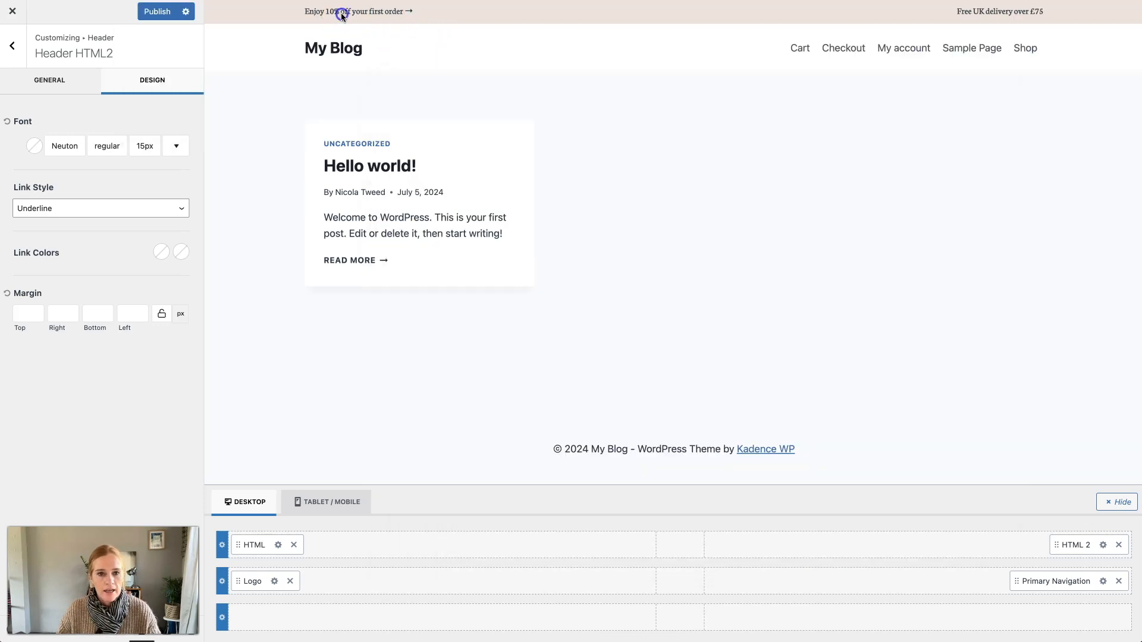
click(293, 12)
click(152, 81)
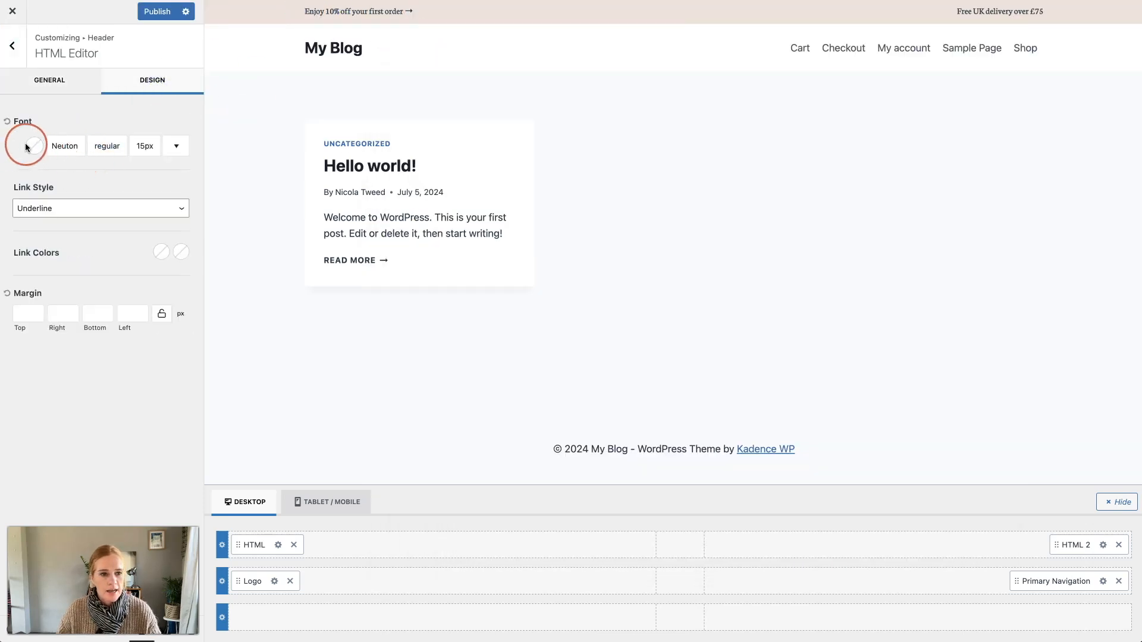
click(27, 145)
click(86, 358)
Step: Apply the copied dark text colour to the font of the HTML 2 element with the delivery message
click(944, 14)
click(191, 78)
click(32, 148)
drag(47, 272, 15, 271)
key(super+v)
click(60, 381)
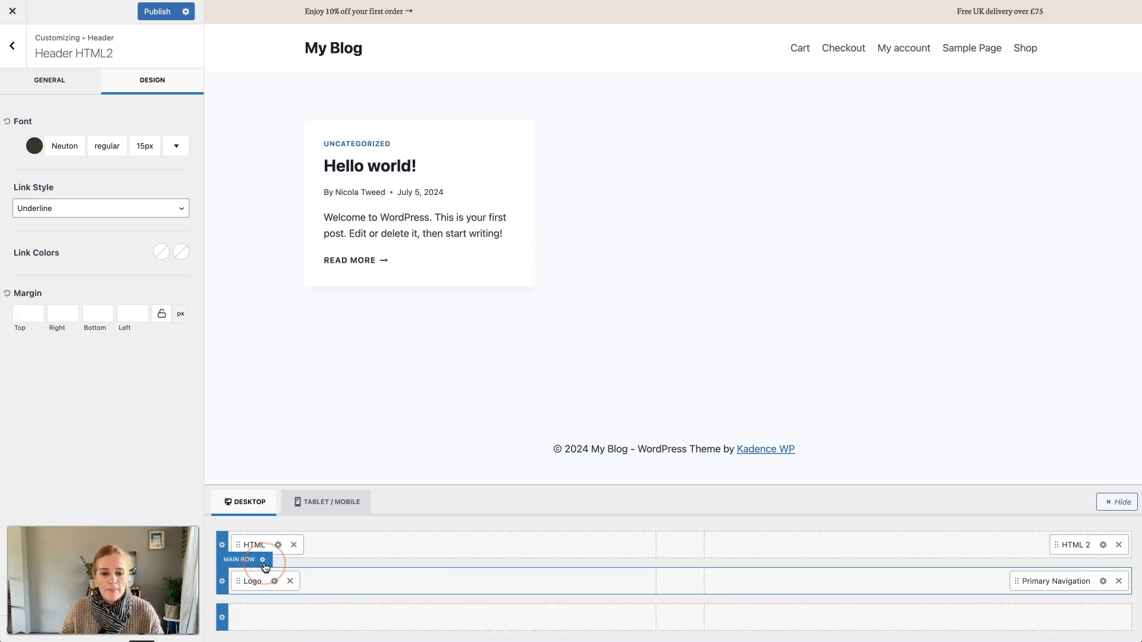
Step: Exit WhatFont on the reference site and use Good-Fabric-Logo.png, uncropped, as the header logo
click(255, 67)
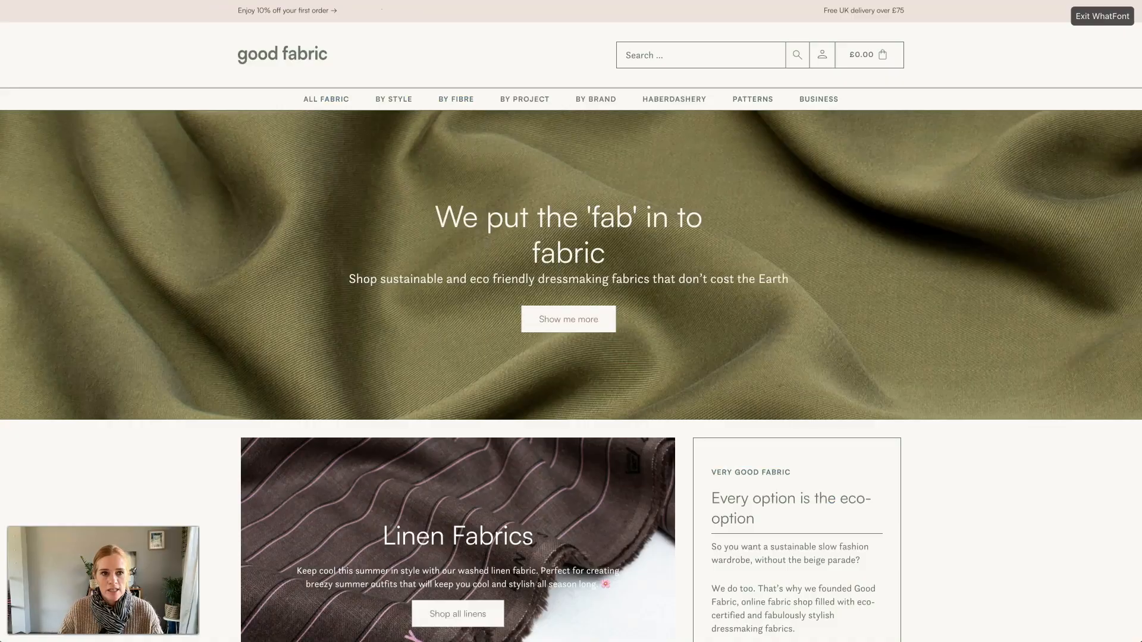
click(1102, 16)
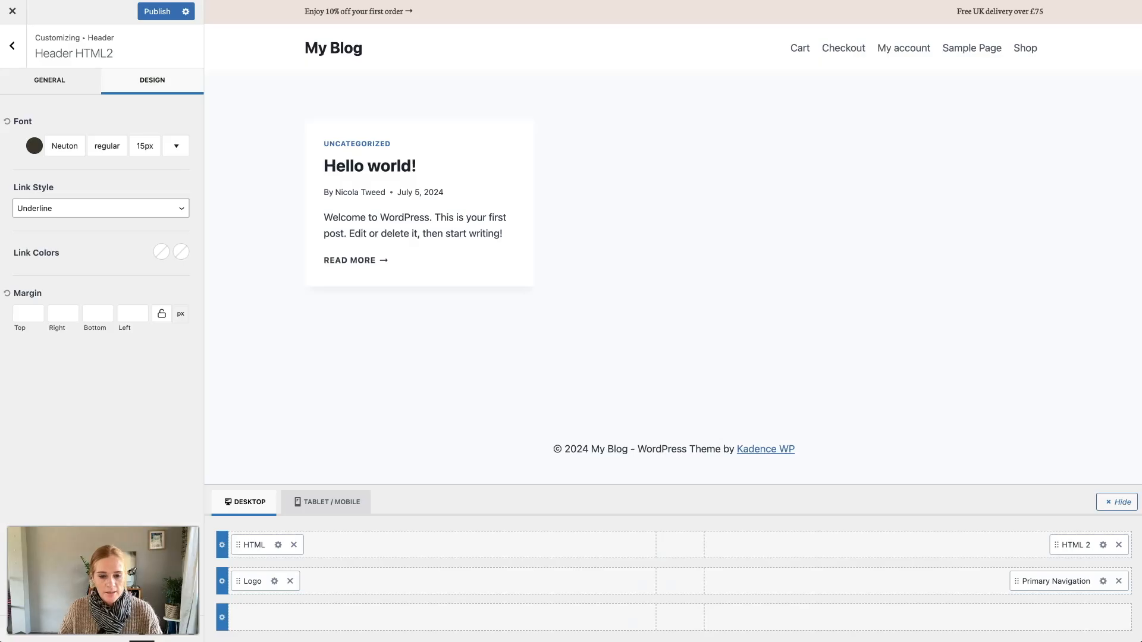
click(275, 584)
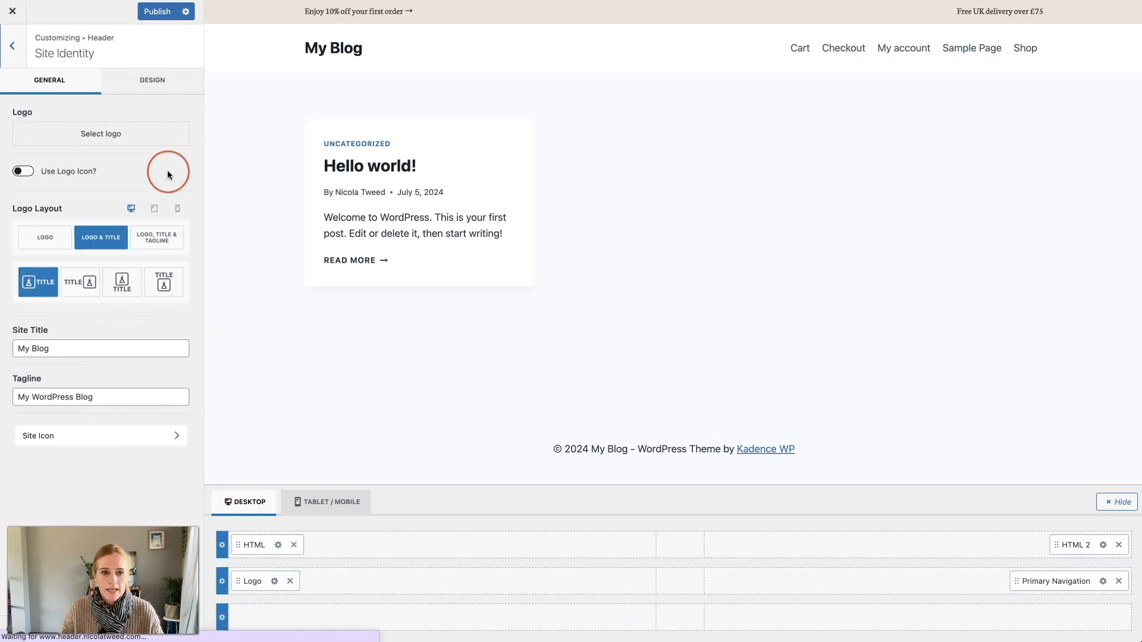
click(122, 132)
click(154, 154)
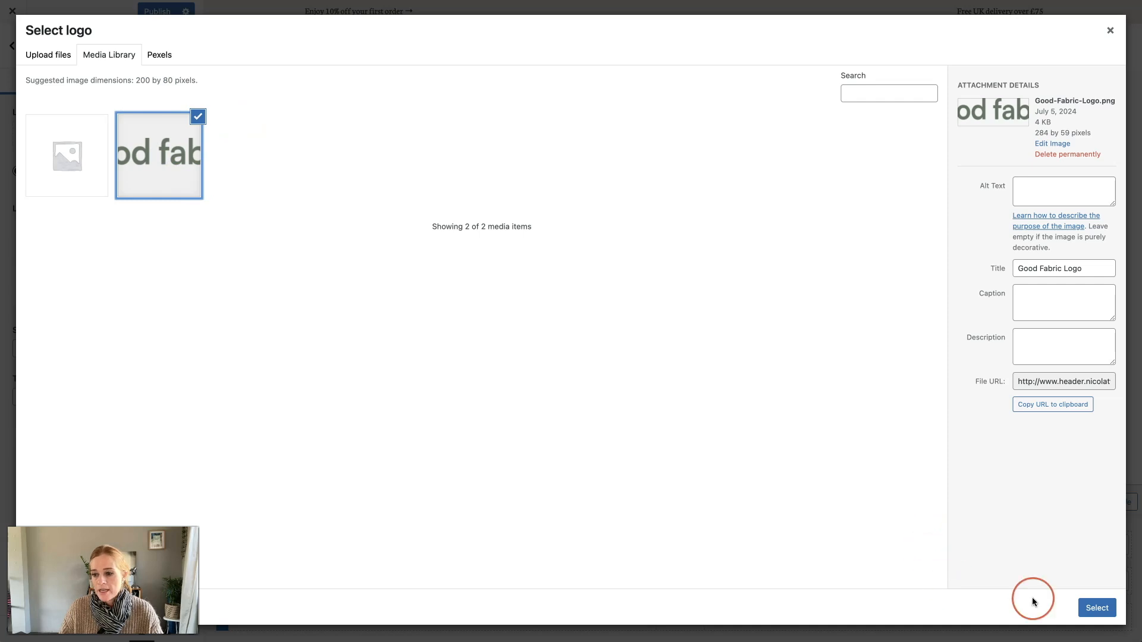
click(1096, 607)
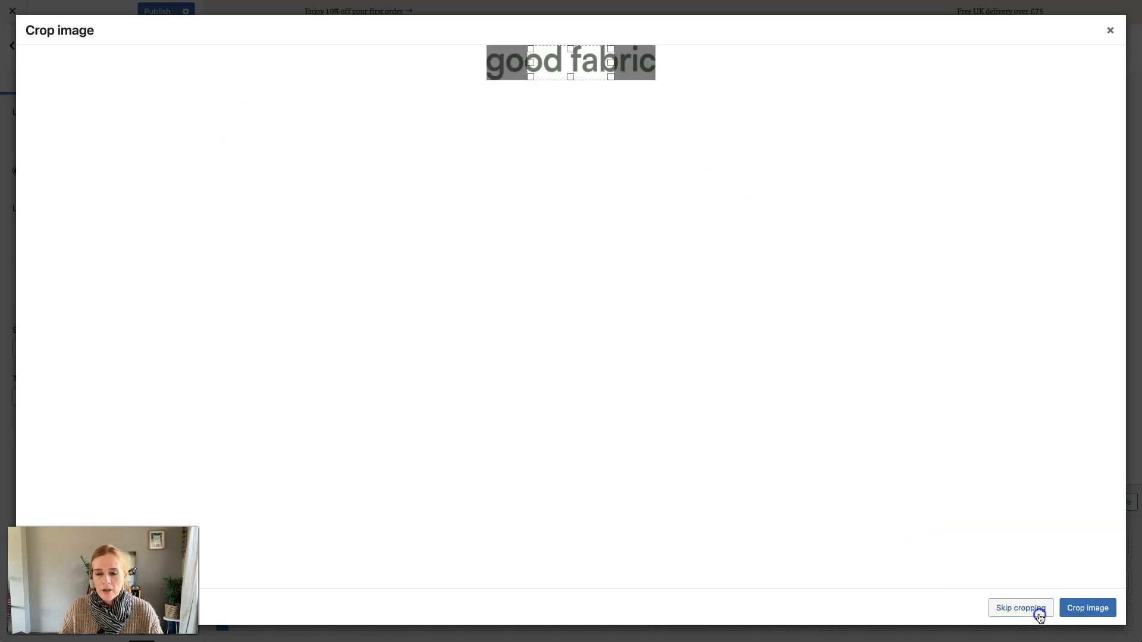
click(1020, 608)
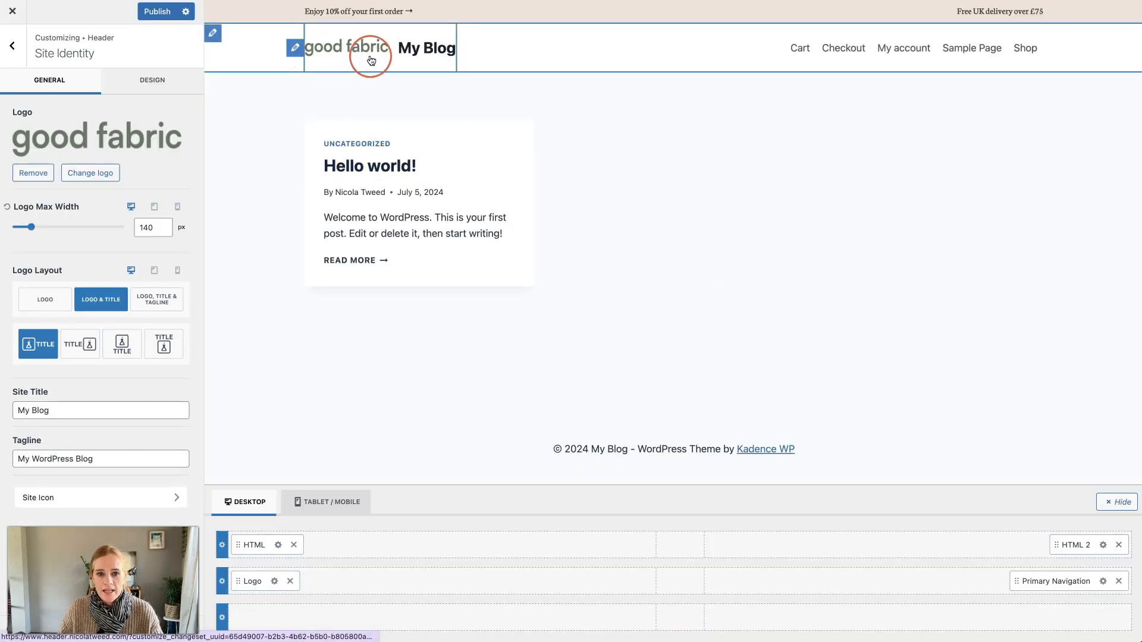
Step: Switch the logo layout to logo only and set the logo's maximum width to 151 px
click(46, 302)
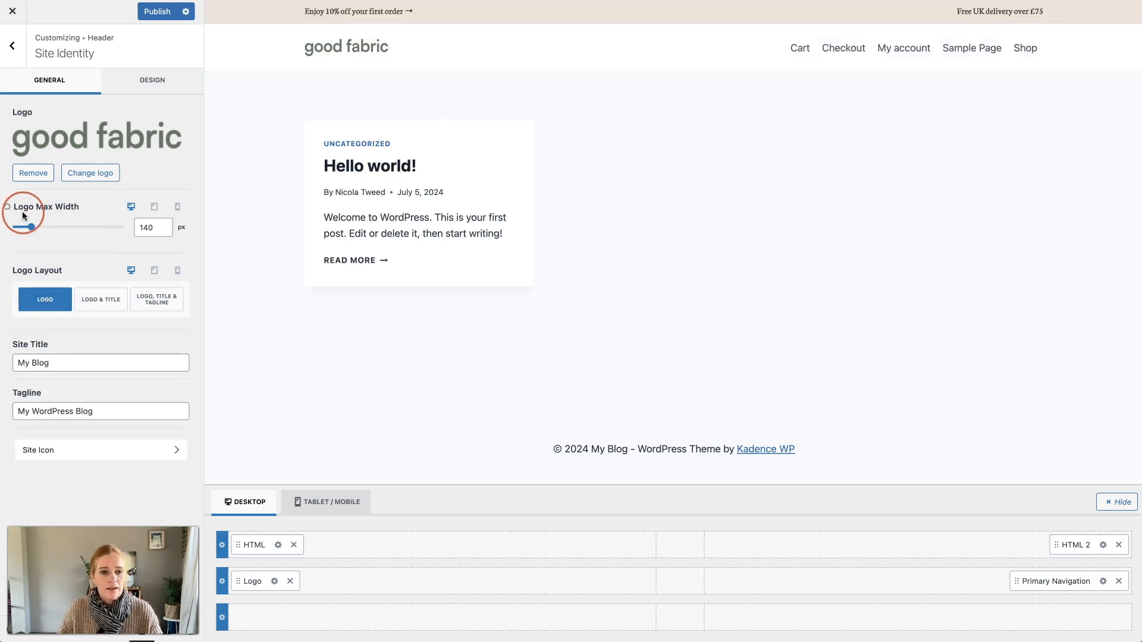
drag(31, 227, 36, 232)
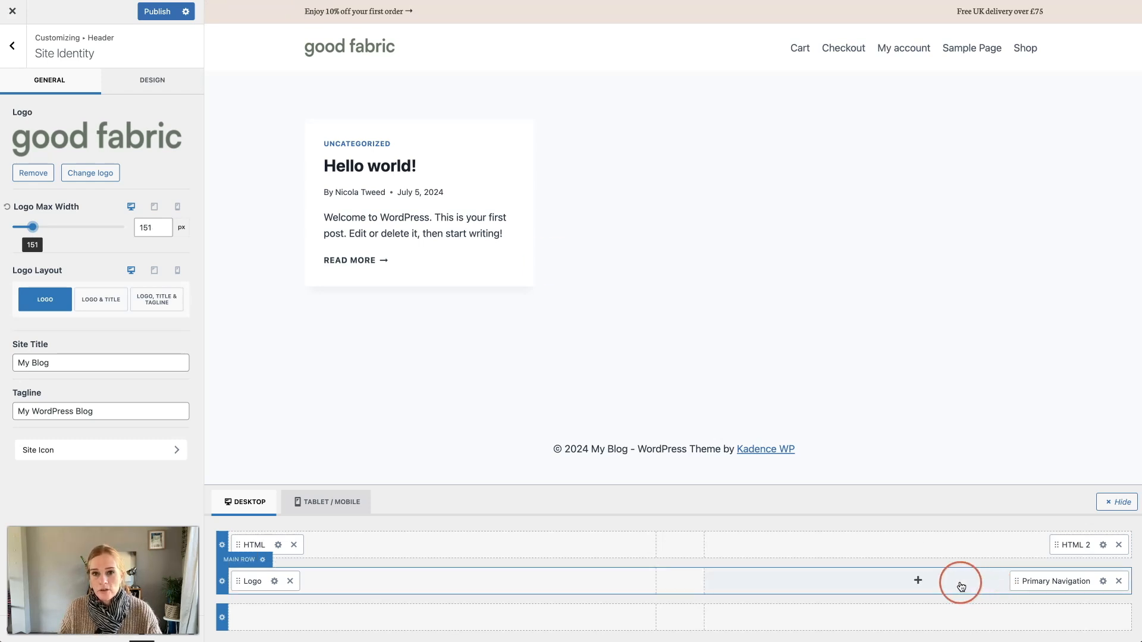
Step: Replace the main row's Primary Navigation on the right with Search Bar, Account and Cart elements, in that order
click(1118, 581)
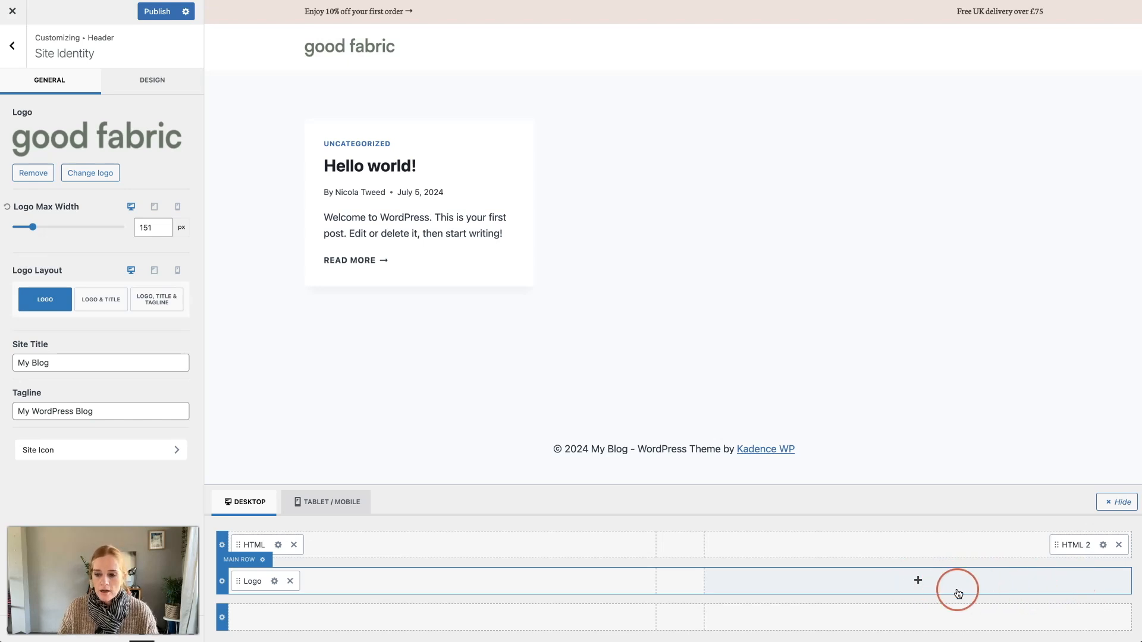
click(919, 582)
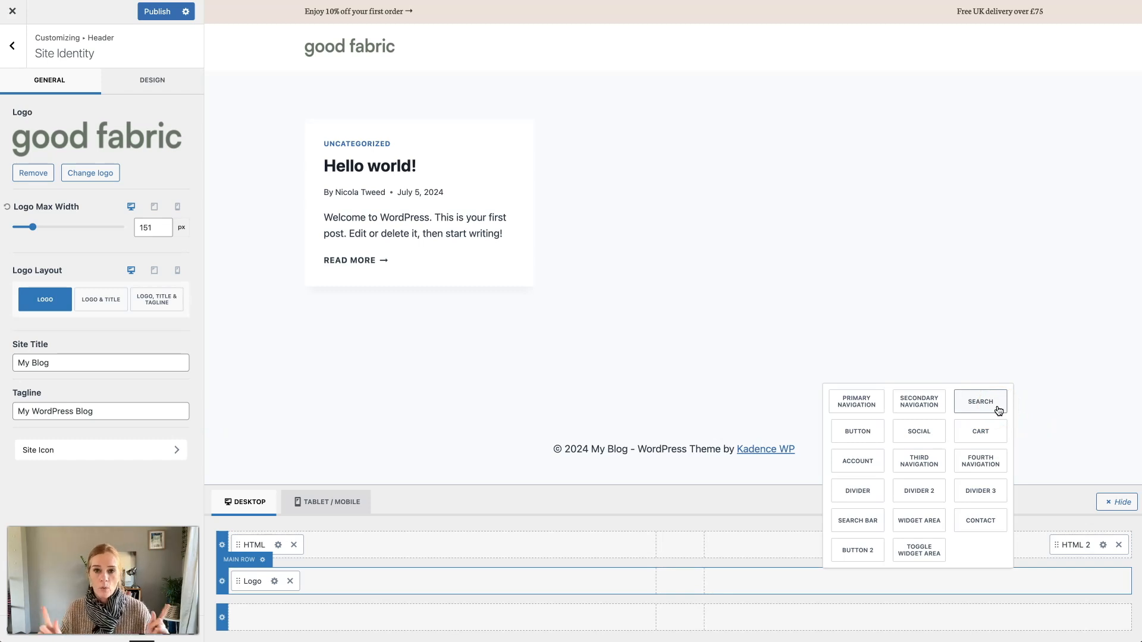
click(854, 524)
click(917, 582)
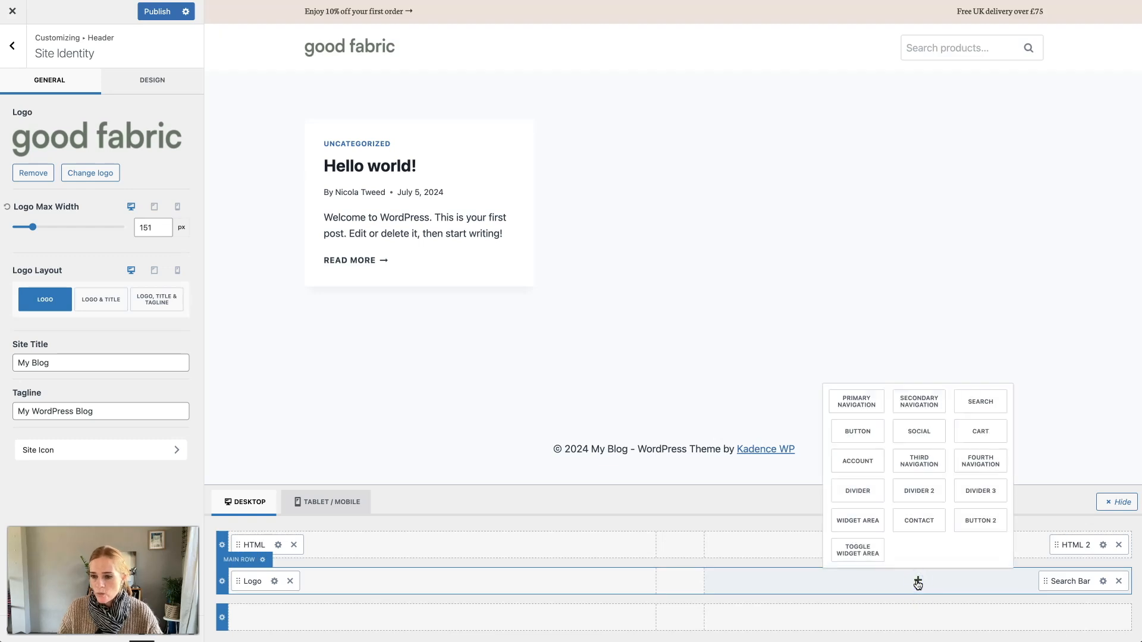
click(860, 463)
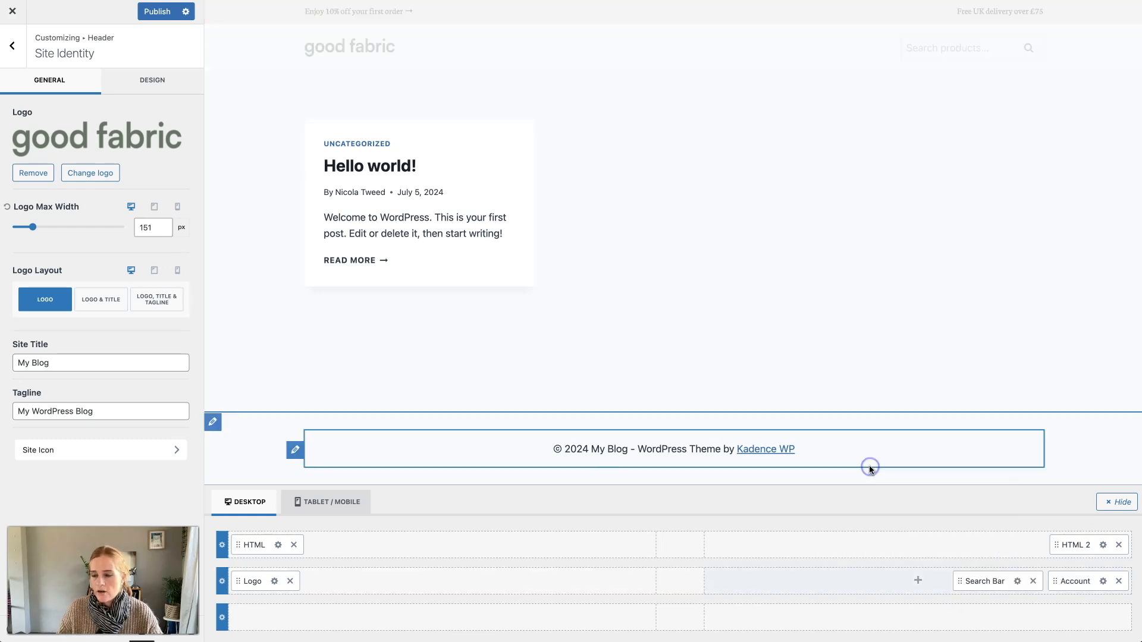
click(917, 581)
click(984, 483)
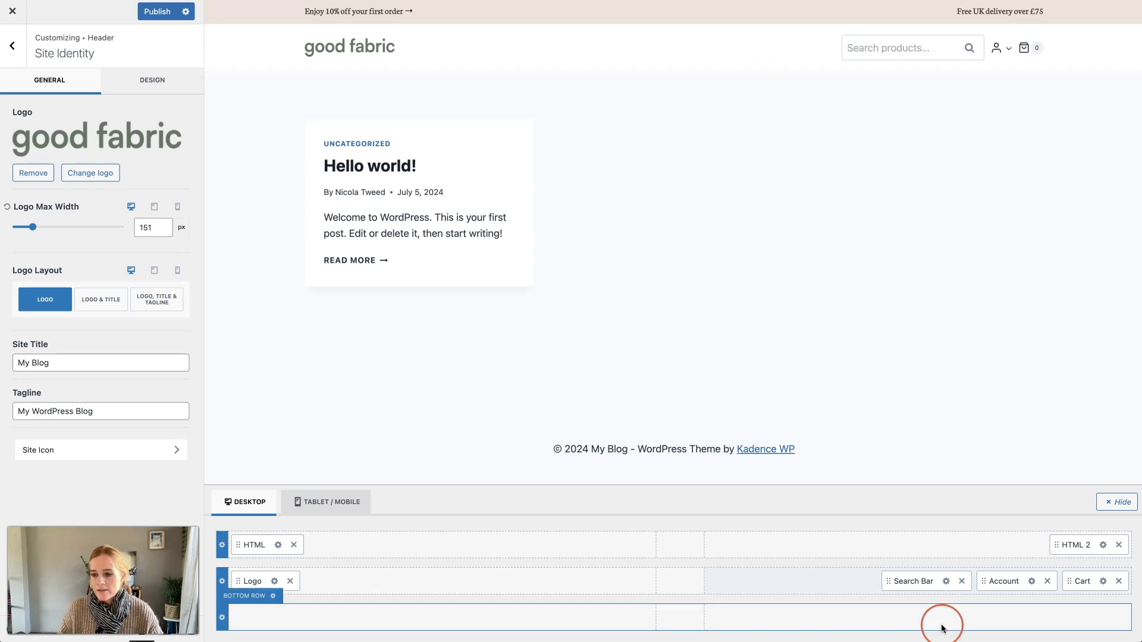
Step: Set the header search bar's width to 376 px
click(945, 581)
click(37, 83)
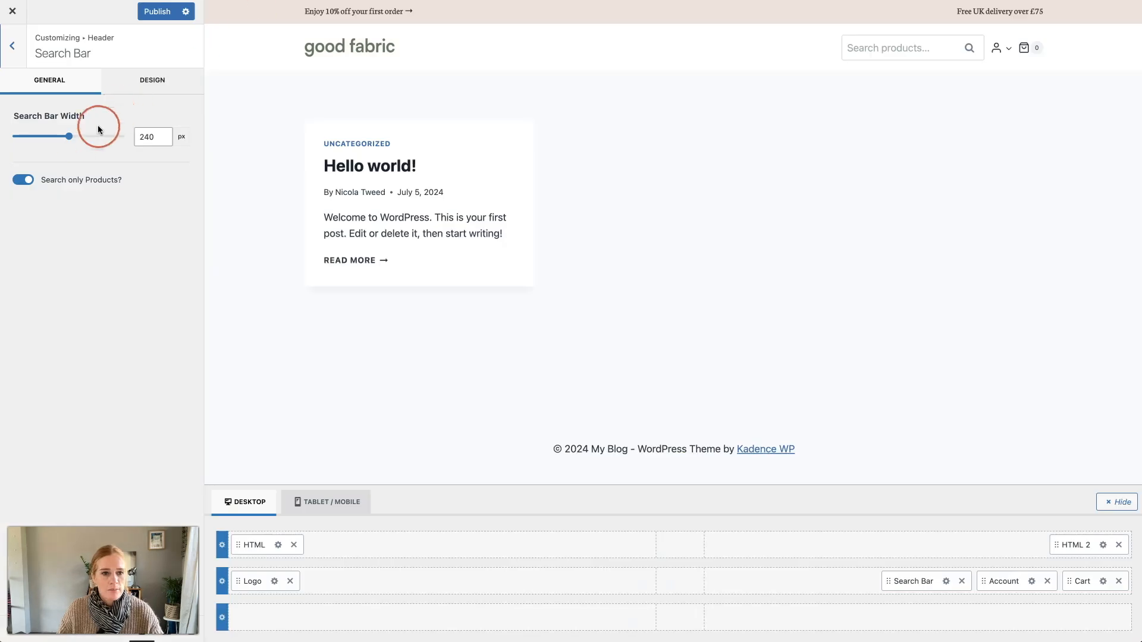
drag(100, 135, 75, 141)
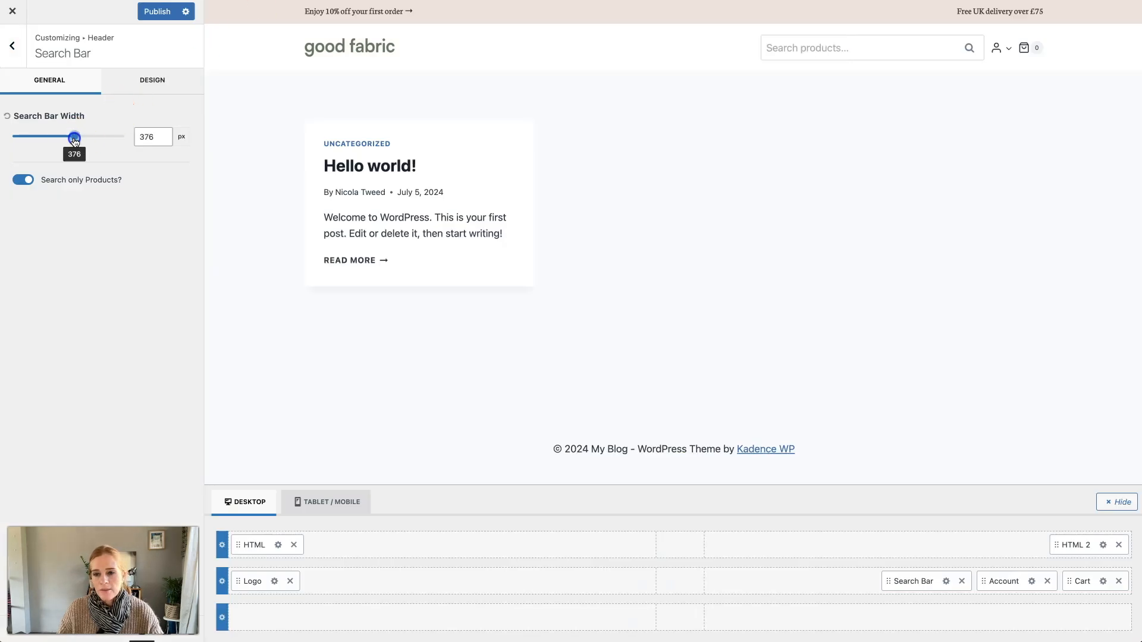
Step: Set the search bar's border to 1 and its border colour to #667665 from the Colors note
click(143, 82)
click(138, 227)
text(1)
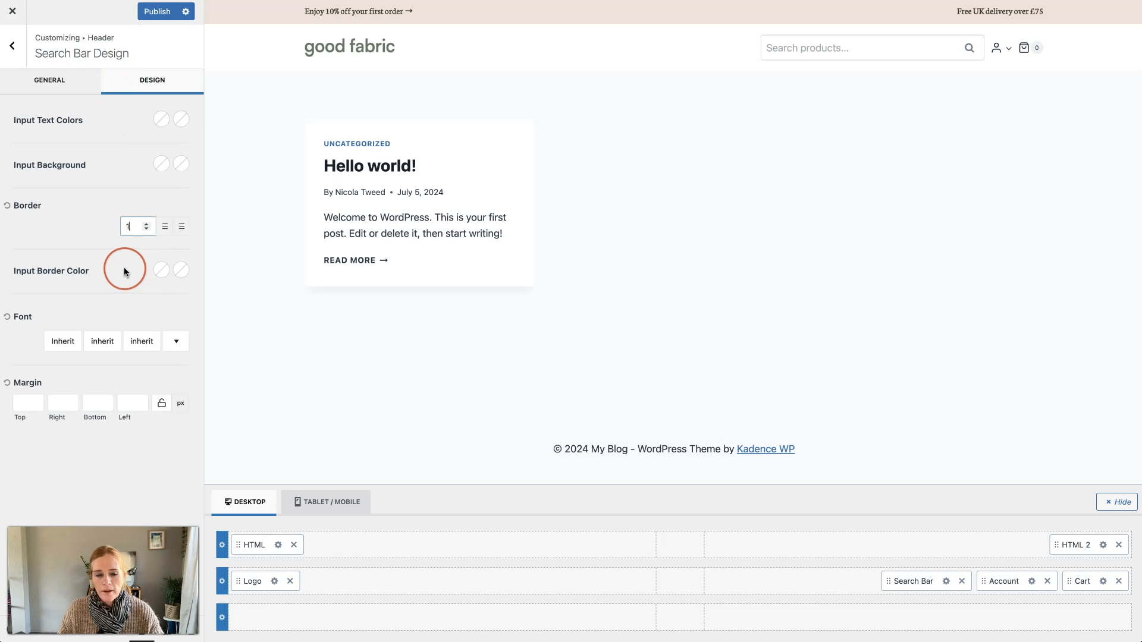
click(161, 277)
key(Escape)
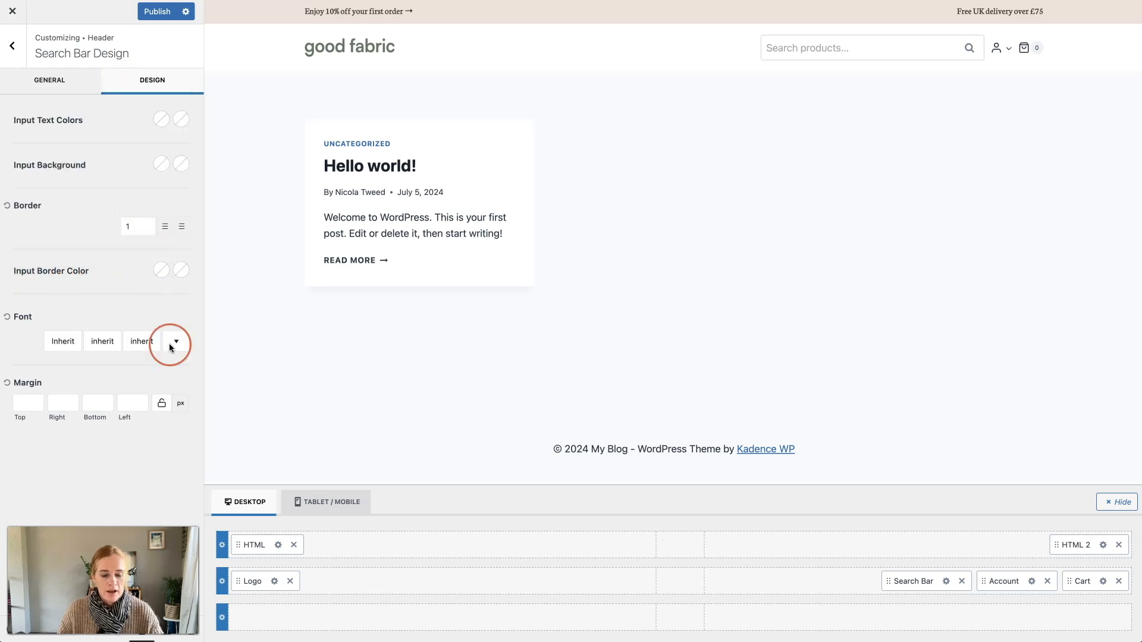
key(super+Tab)
drag(632, 175, 604, 176)
key(super+c)
click(126, 173)
click(164, 275)
double_click(46, 391)
key(super+v)
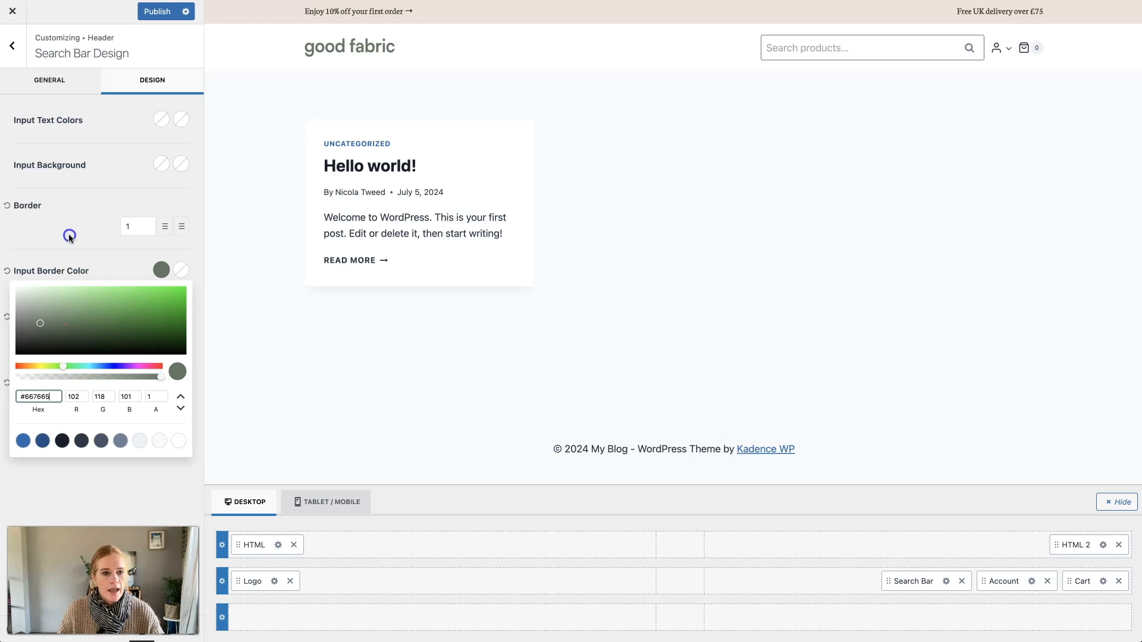
Step: Set the search bar's input text colour to the copied green #667665
click(134, 128)
click(160, 122)
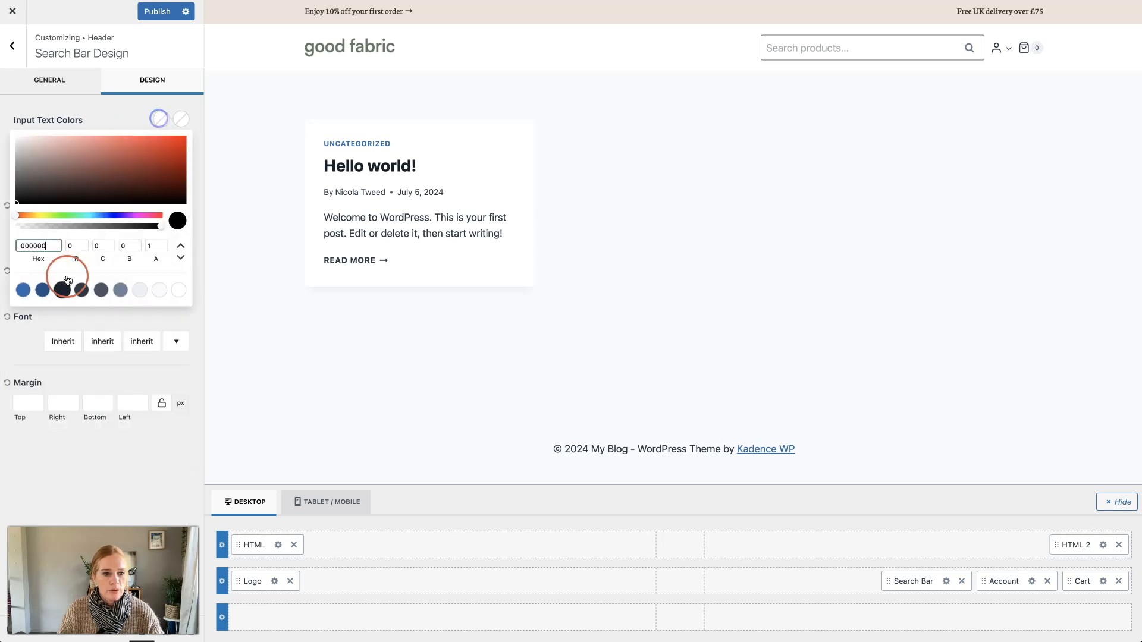
double_click(34, 245)
key(super+v)
click(27, 339)
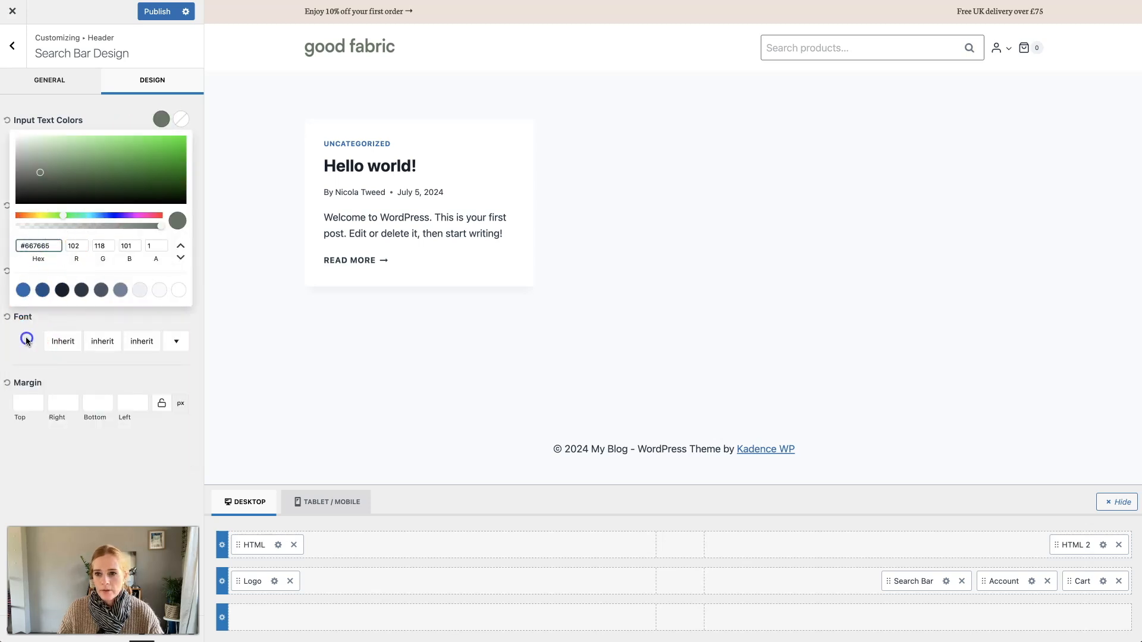
Step: Set the search bar's font to Neuton at 16 px
click(64, 342)
click(59, 172)
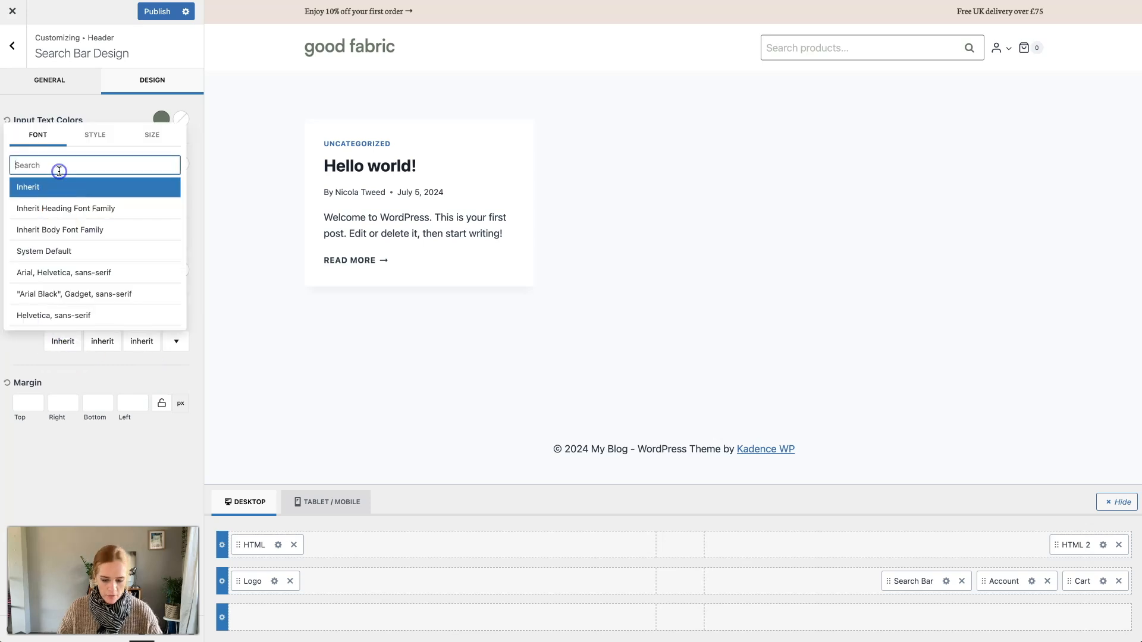
click(152, 135)
click(104, 188)
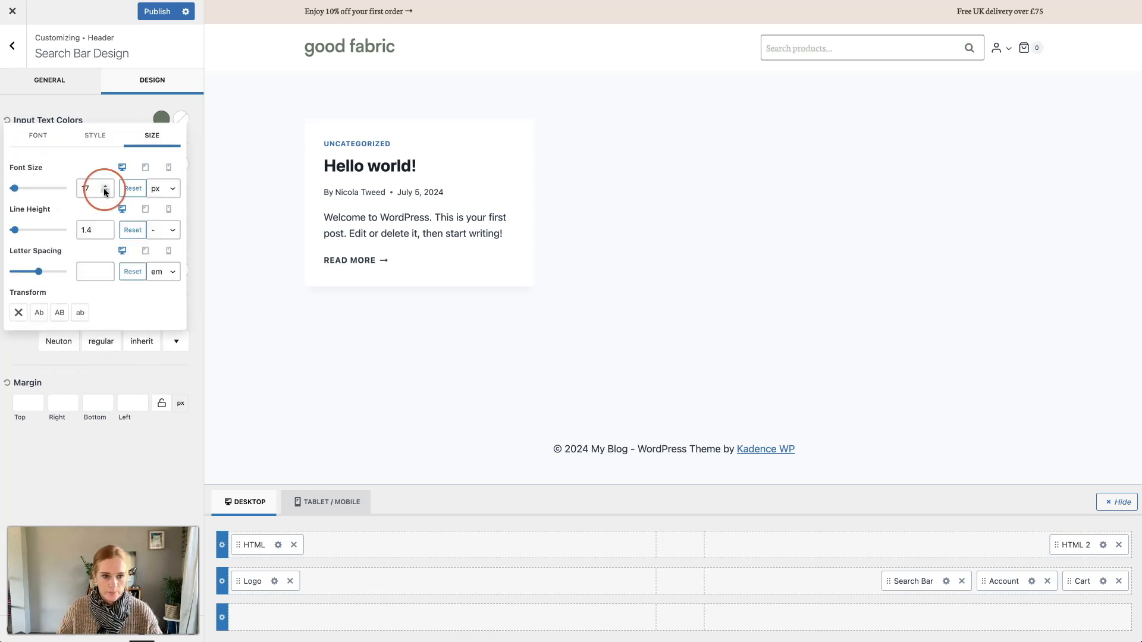
text(16)
click(40, 361)
click(89, 392)
Step: Examine the search bar and header styling on the good fabric reference site
click(74, 92)
click(127, 90)
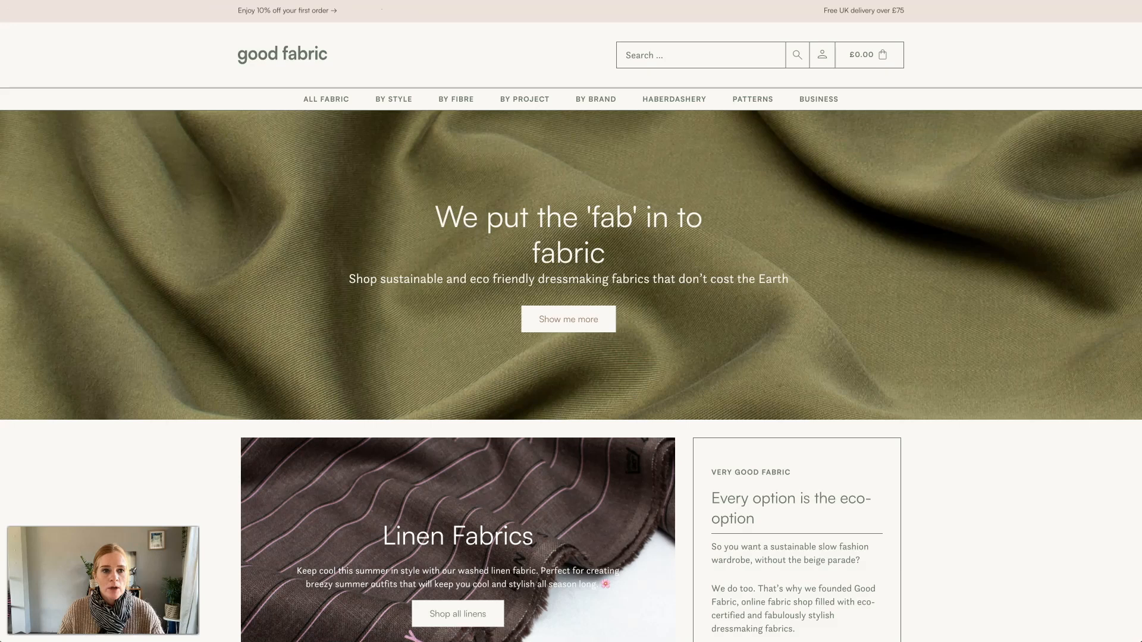
click(347, 61)
click(623, 44)
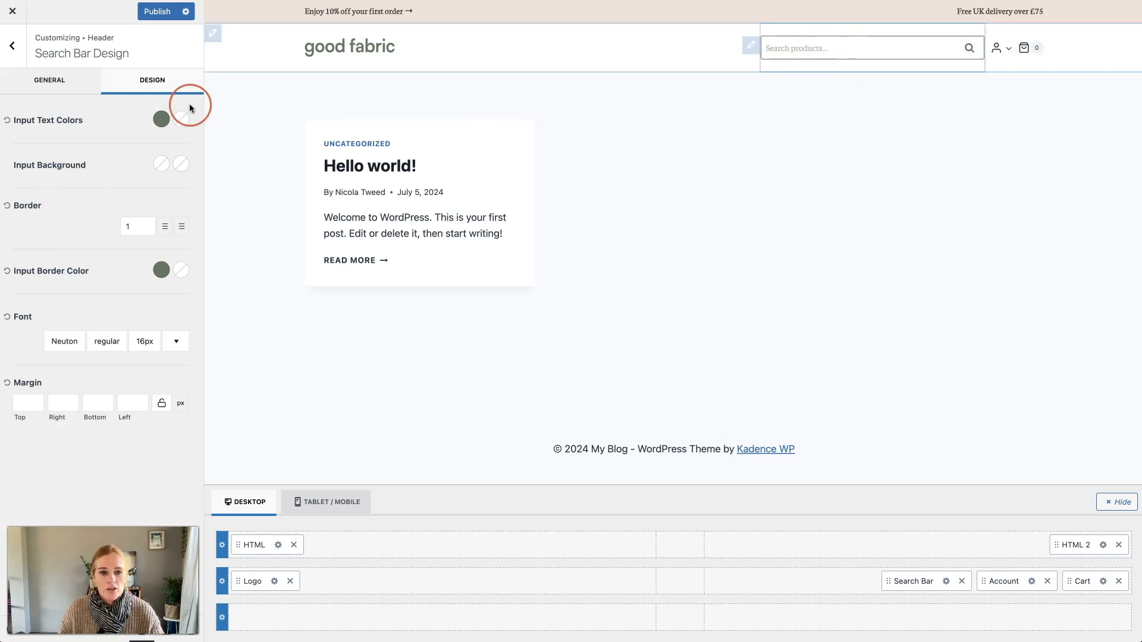
Step: Add custom CSS giving the product search submit button a 1px solid #667665 left border and the search input a 0px border radius
click(10, 52)
click(9, 47)
click(116, 437)
click(185, 292)
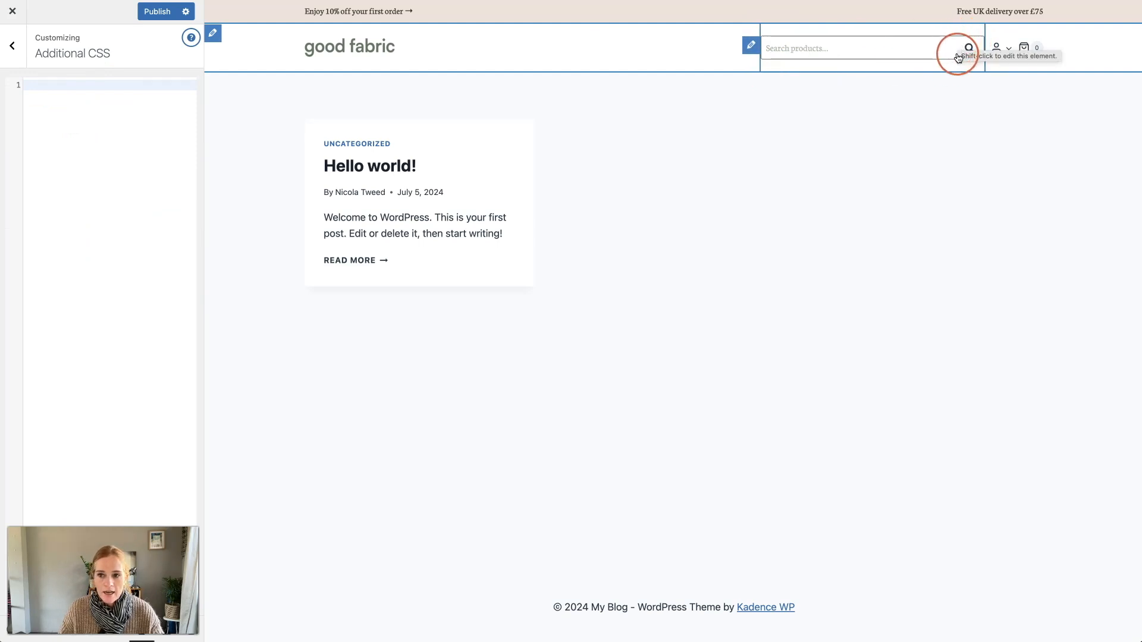
text(form.woocommerce-product-search button[type="submit"]{   border-left:1px solid #667665; }  form.woocommerce-product-search input[type="search"]{   border-radius:0px })
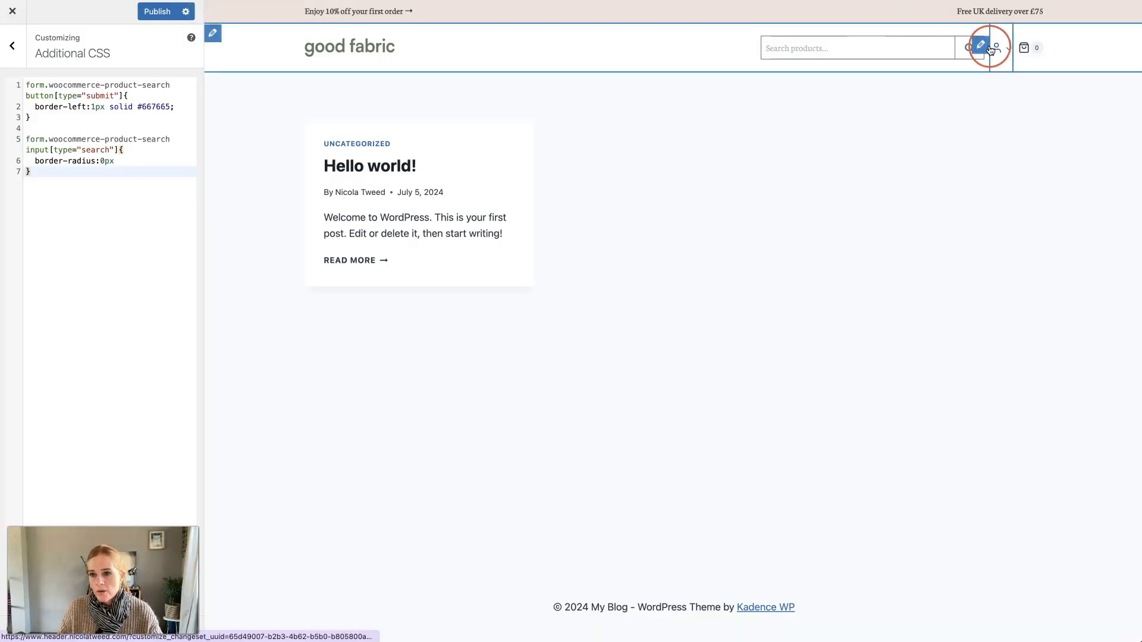
Step: Set the header account's action to Link for the logged-in view
click(986, 48)
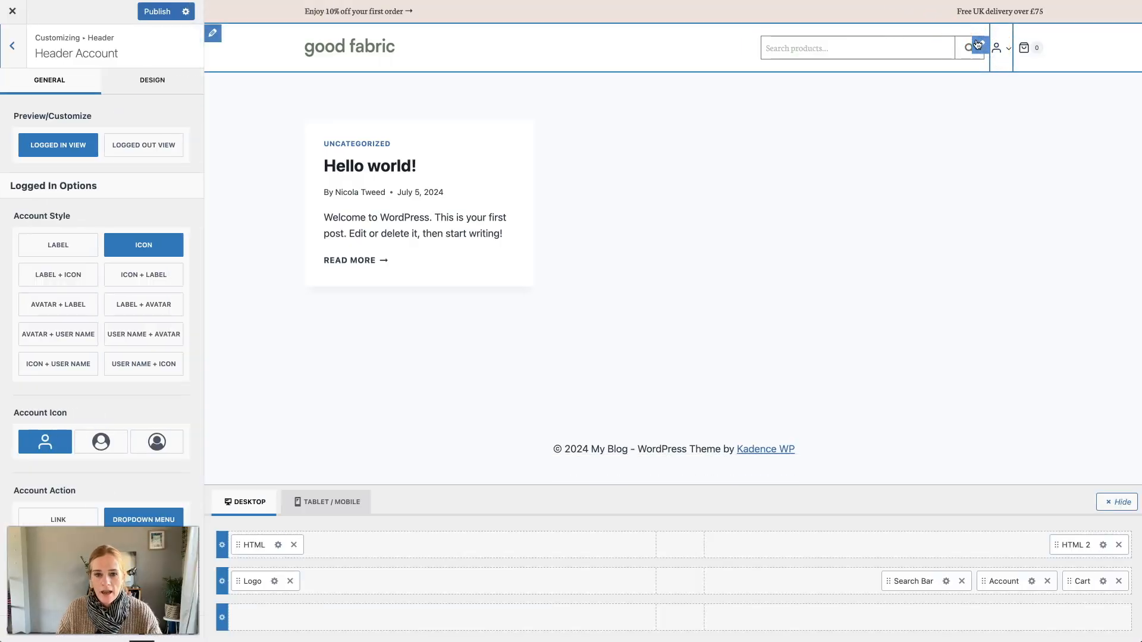
click(141, 272)
scroll(141, 273, down, 3)
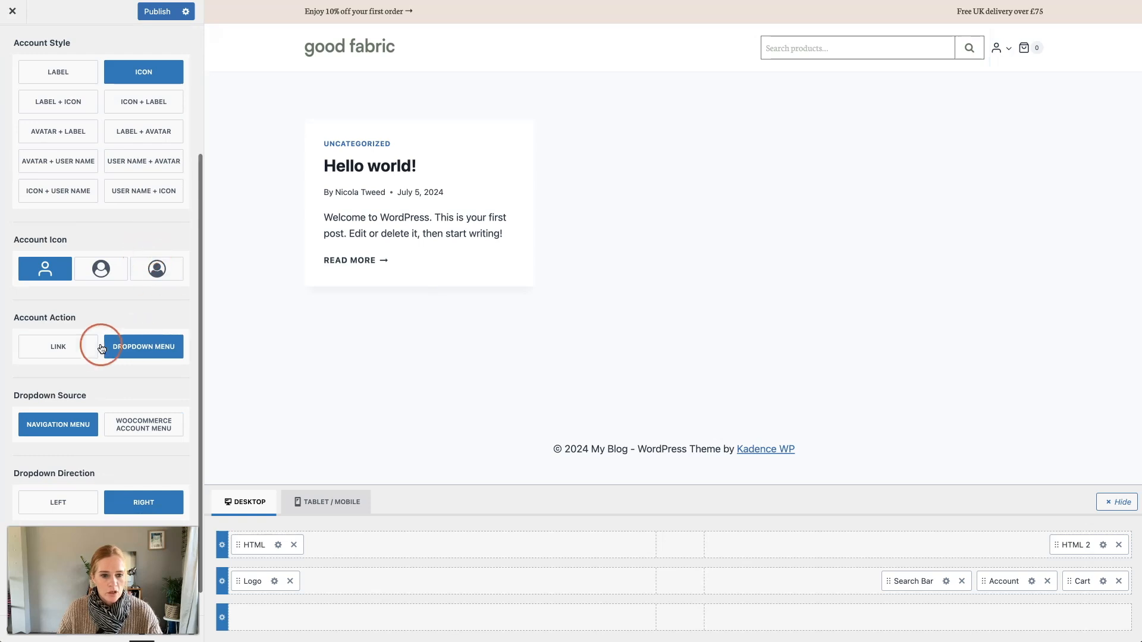
click(64, 356)
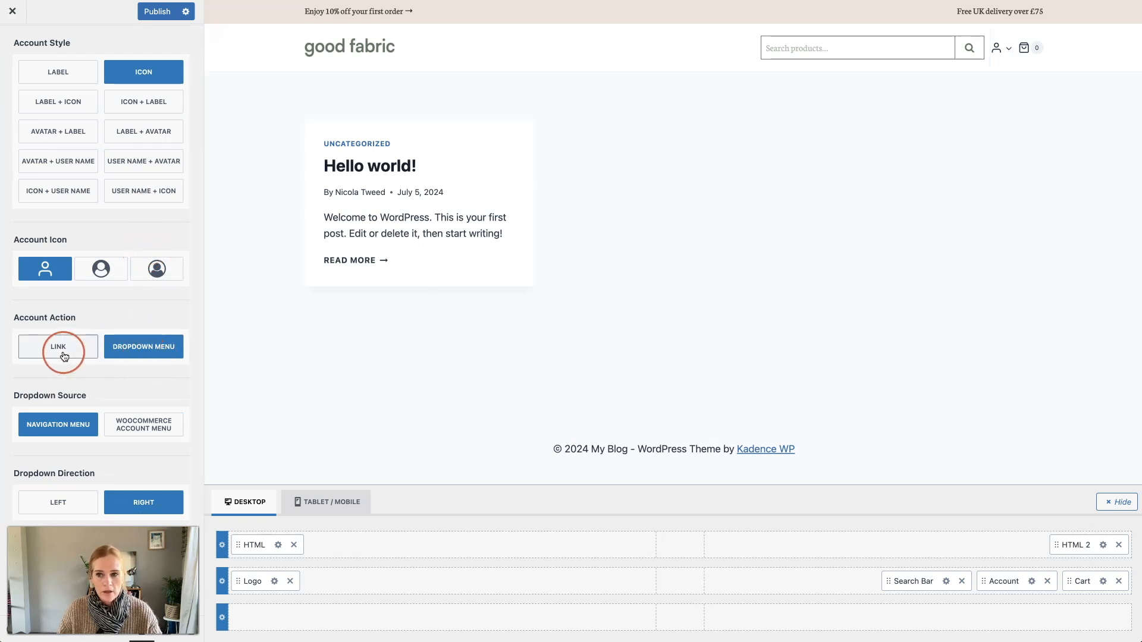
Step: Set the header account icon's colour to the green #667665 from the Colors note
click(135, 91)
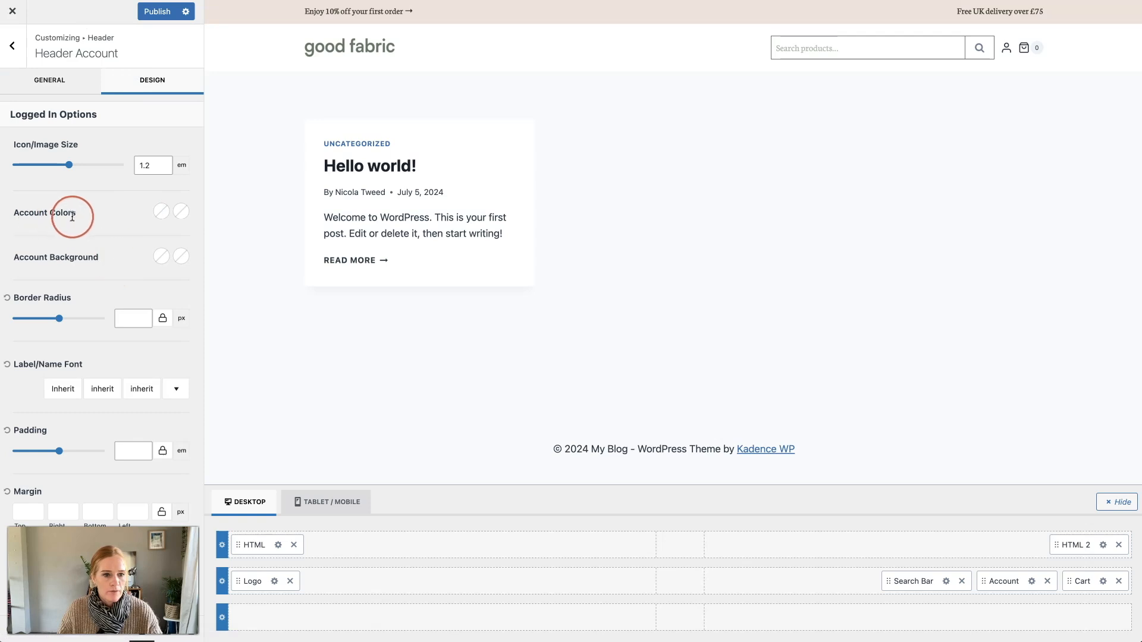
key(super+Tab)
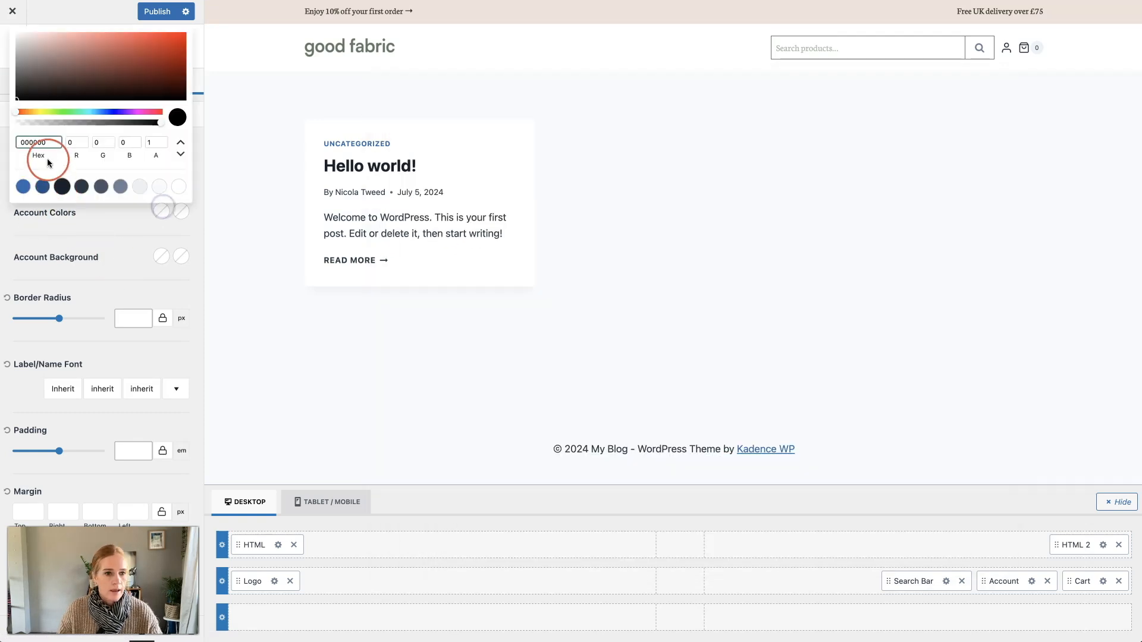
click(25, 143)
text(#667665;)
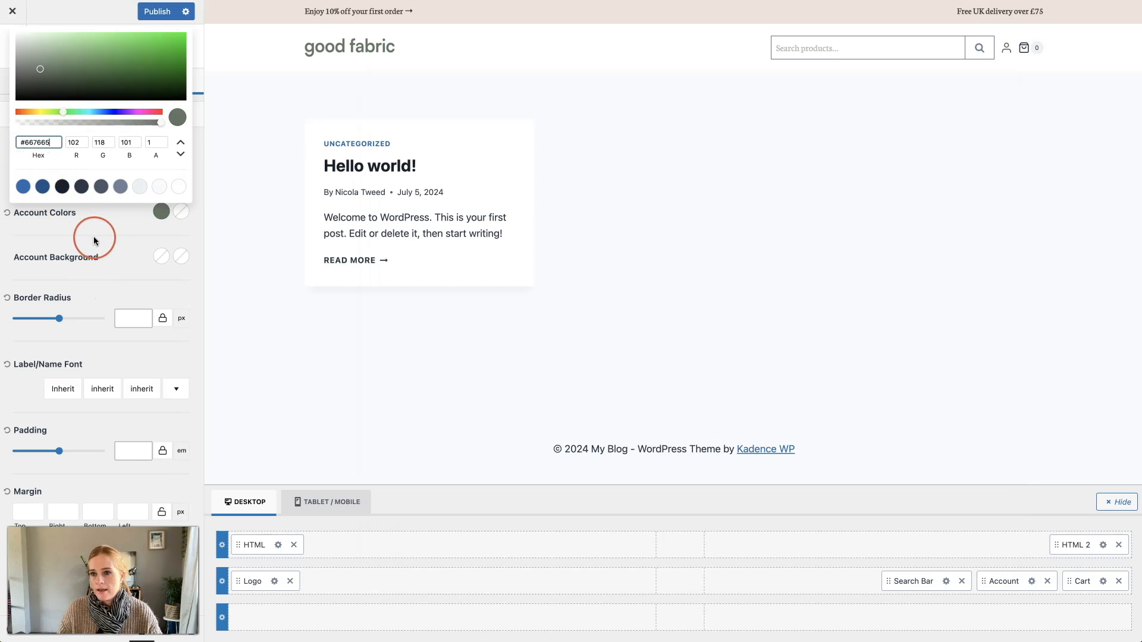
click(94, 236)
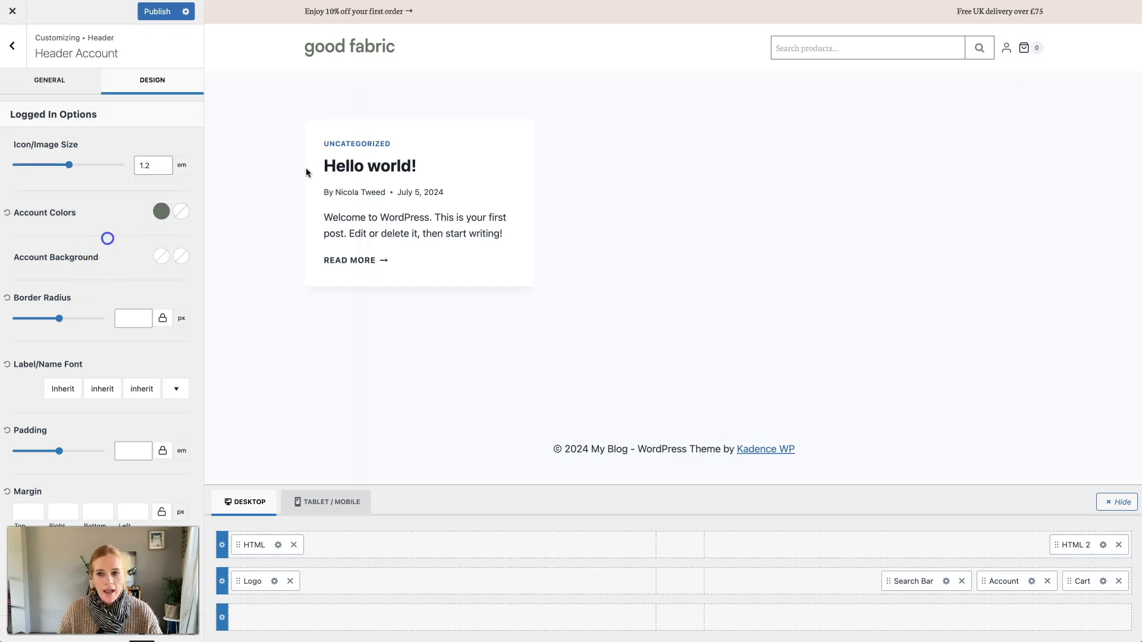
Step: Set the header cart icon's colour to the same green as the account icon
click(1020, 49)
click(180, 79)
click(156, 183)
Step: Hide the header cart's item total indicator and set the header account's border radius to 1 px
drag(46, 309, 15, 307)
click(86, 179)
click(69, 83)
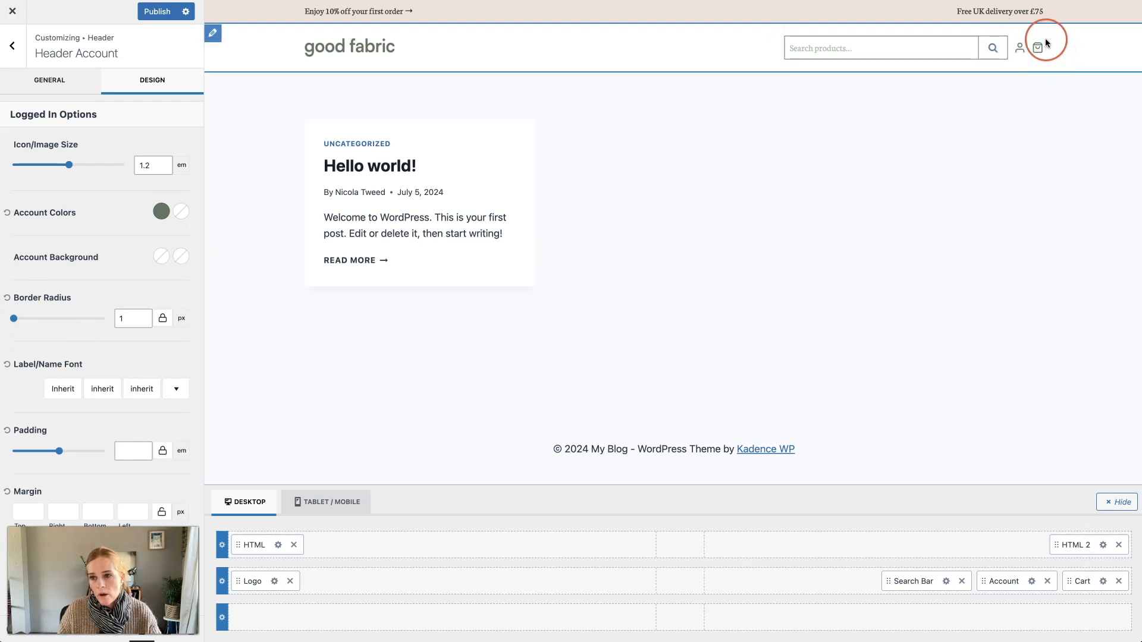
Step: Add custom CSS giving .header-account-in-wrap and .header-cart-wrap a 1px solid #667665 border with border-left none, and publish the changes
click(13, 58)
click(12, 52)
click(92, 405)
click(140, 427)
click(46, 191)
text(.header-account-in-wrap, .header-cart-wrap{   border:1px solid #667665;   border-left:none })
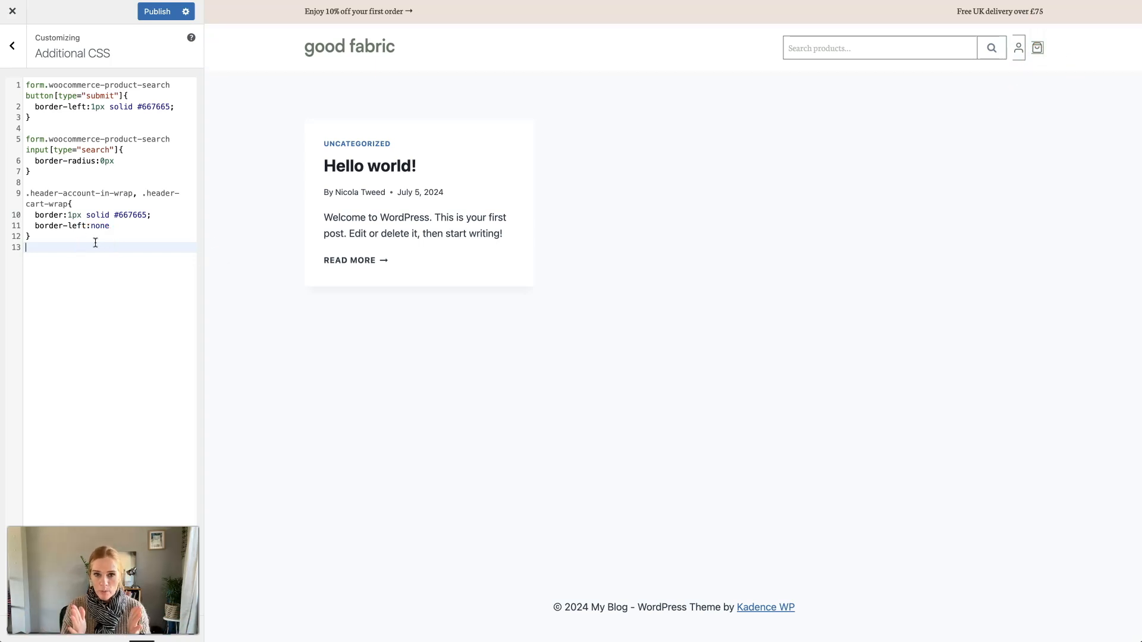
click(148, 11)
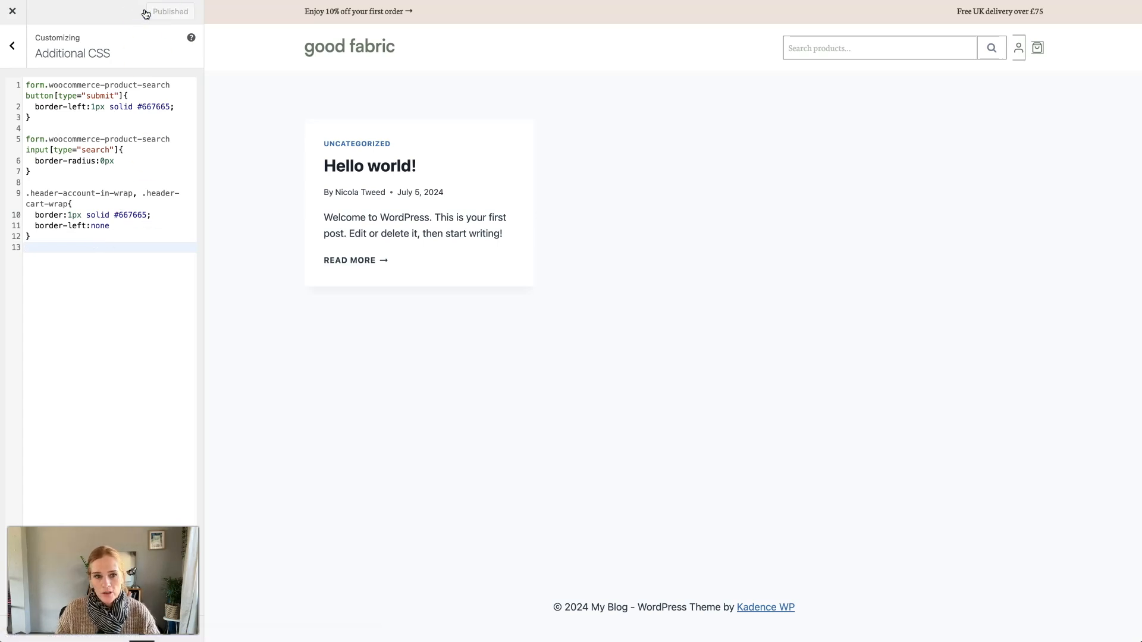
Step: Unlink the header account's padding and set it to 0.5 em top and bottom and 0.4 em right and left
click(1005, 48)
click(122, 81)
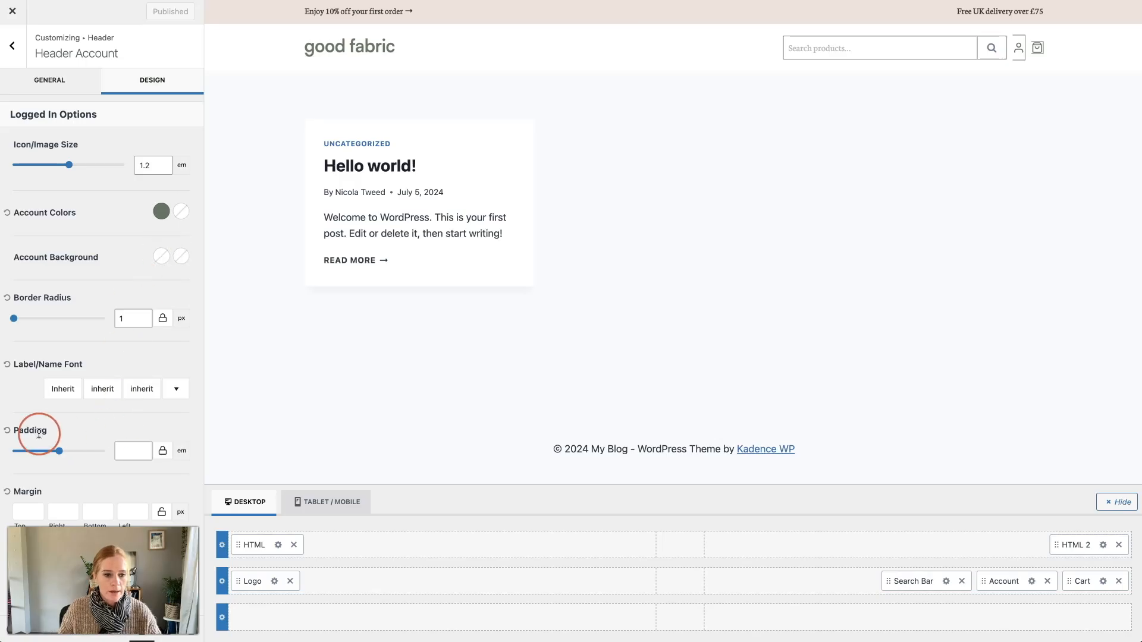
click(162, 453)
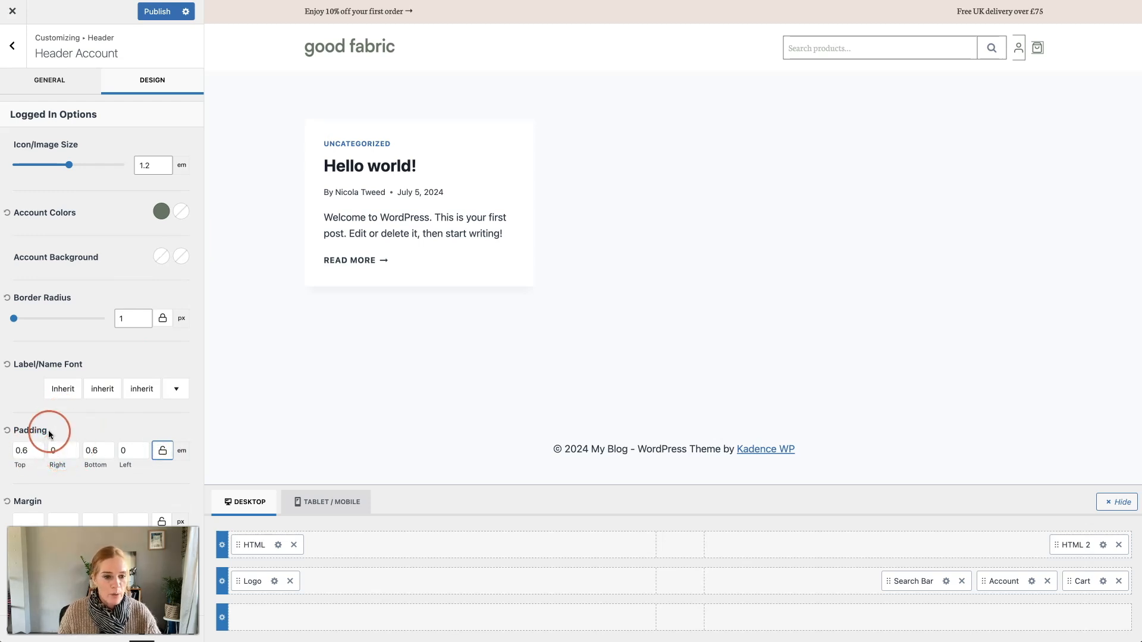
double_click(53, 452)
text(.4)
double_click(119, 450)
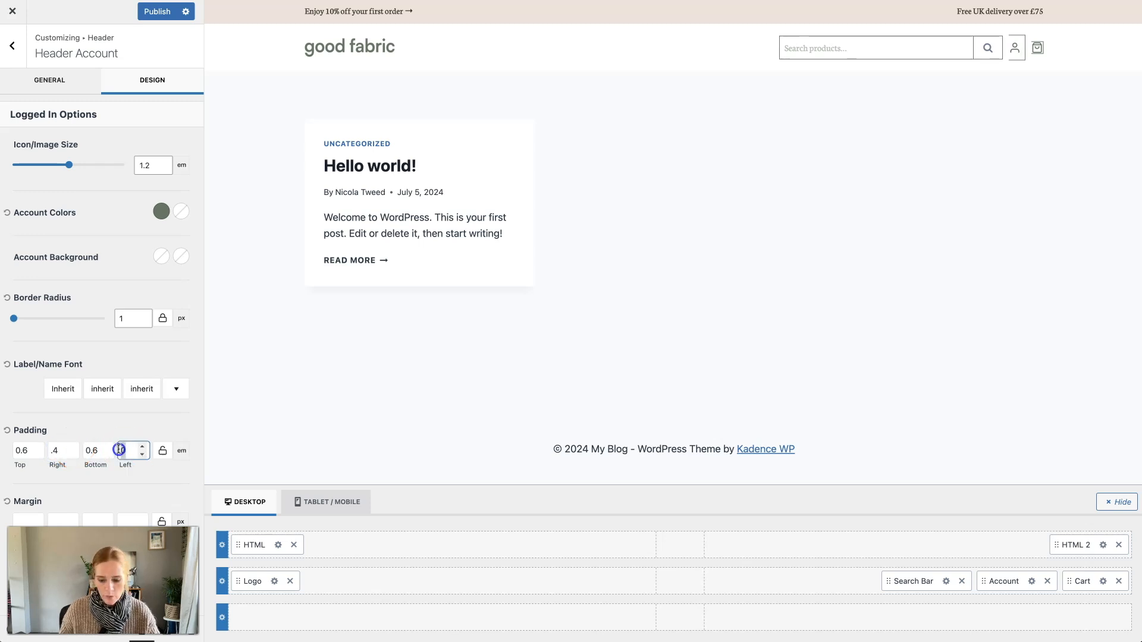
text(.4)
double_click(23, 450)
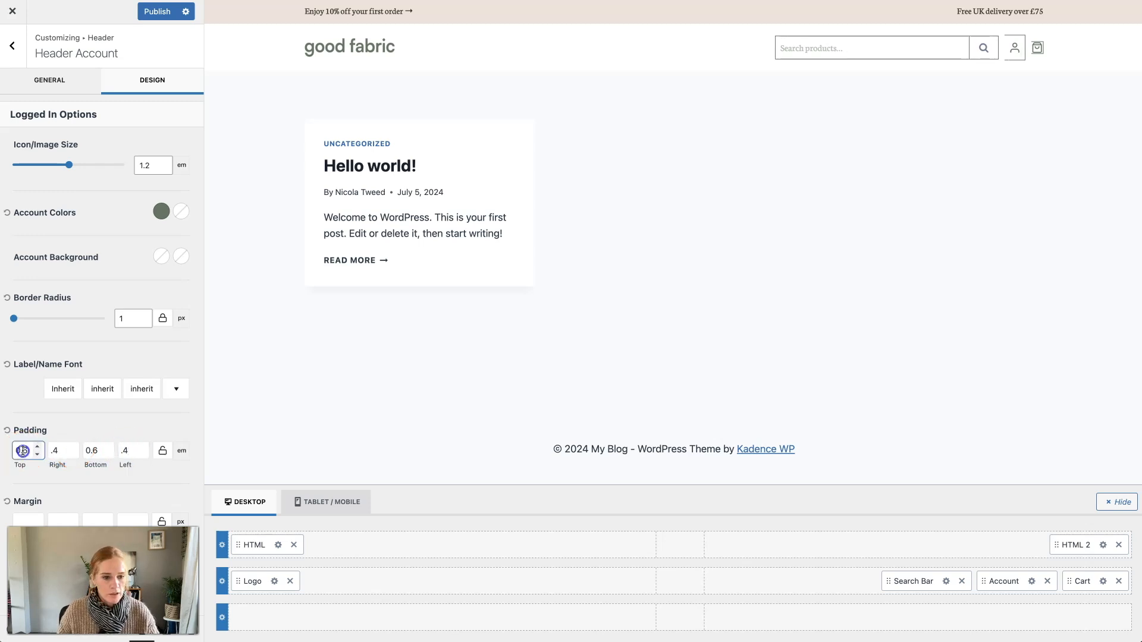
text(5)
double_click(97, 452)
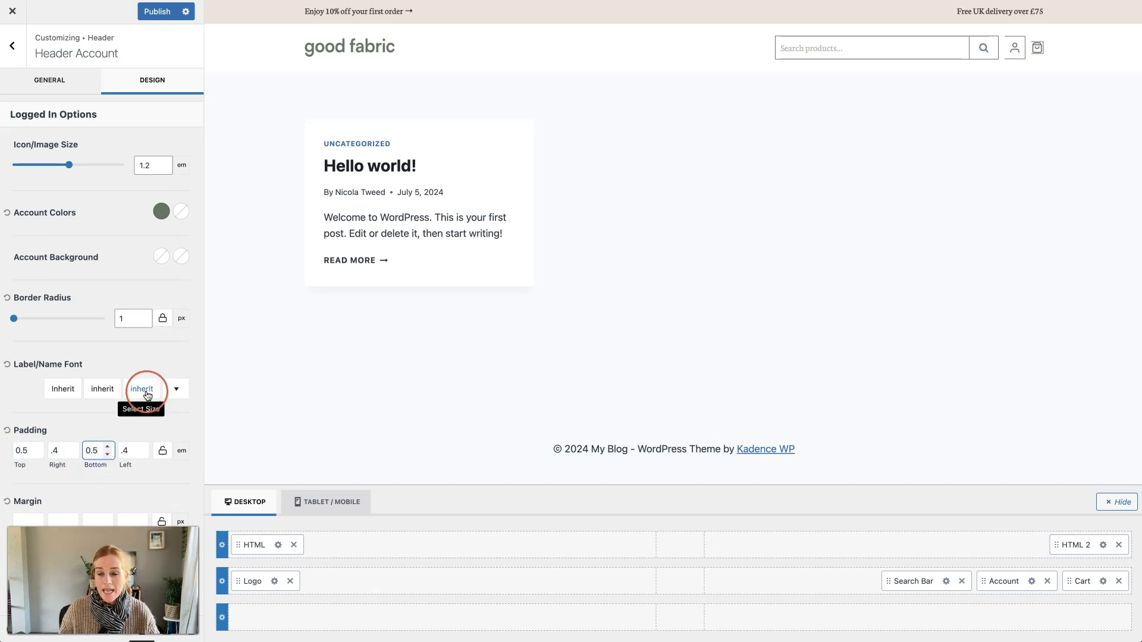
Step: Set the header cart's padding to 0.6 em top and bottom and 0.5 em right and left
click(1103, 581)
click(178, 87)
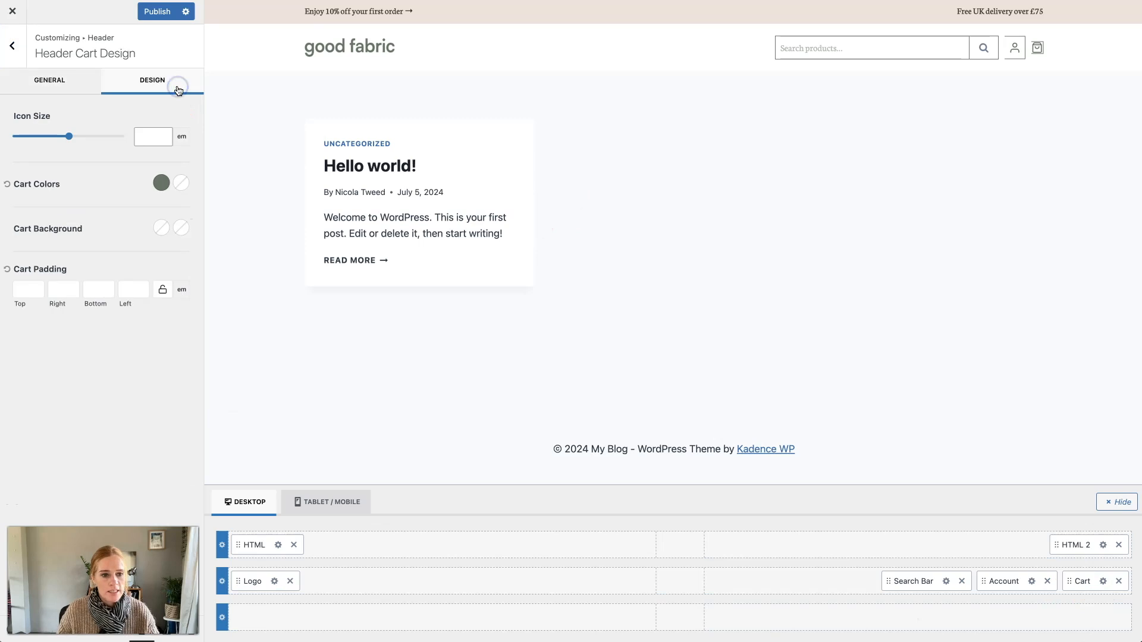
click(28, 294)
text(.6)
drag(92, 292, 28, 284)
text(.6)
text(.5)
drag(128, 292, 114, 288)
text(.5)
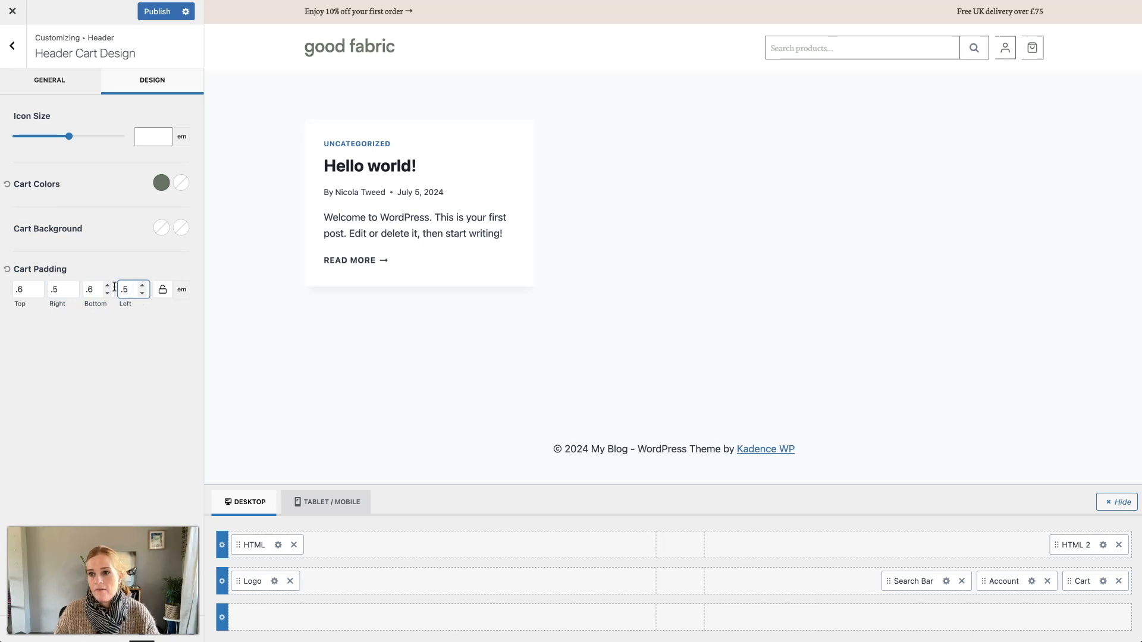
Step: Reduce the header cart's padding to 0.5 em top and bottom and 0.4 em right and left
click(22, 291)
text(5)
double_click(92, 291)
text(5)
double_click(56, 290)
text(4)
double_click(126, 290)
text(4)
click(117, 362)
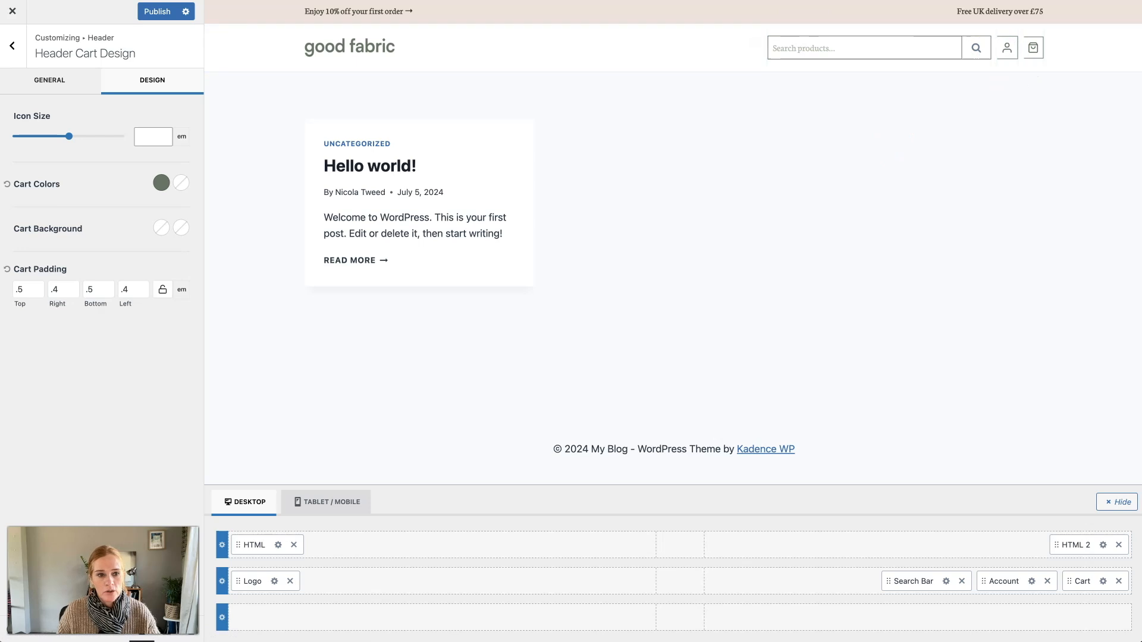
Step: Add custom CSS setting .site-header-item to margin-right 0px, publish the changes and reload the customizer
click(17, 49)
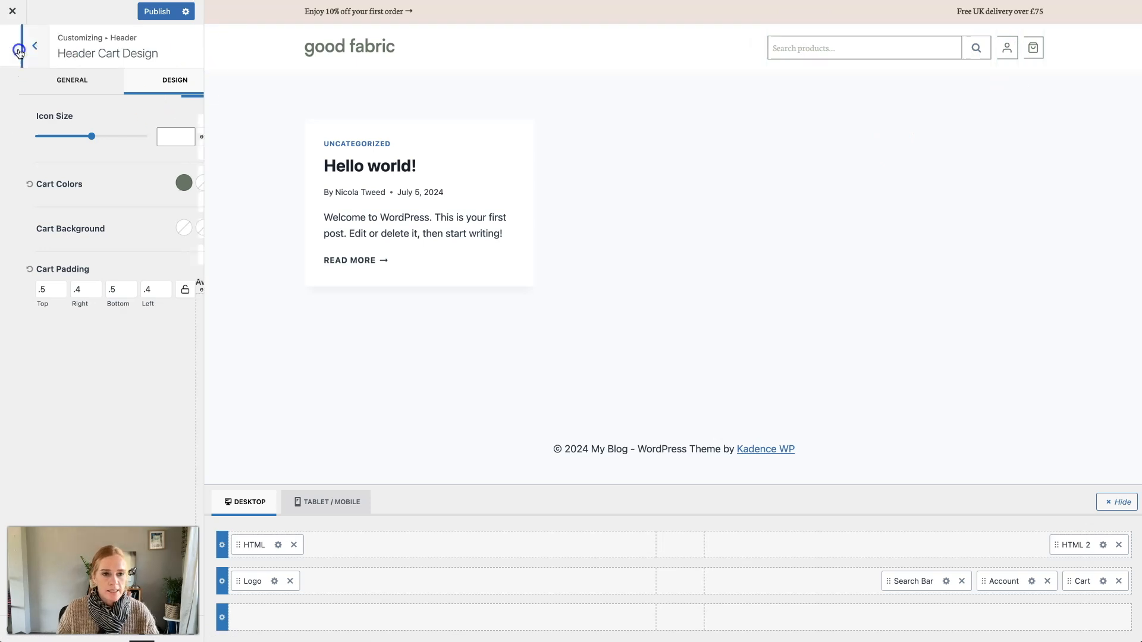
click(18, 51)
click(115, 427)
click(39, 253)
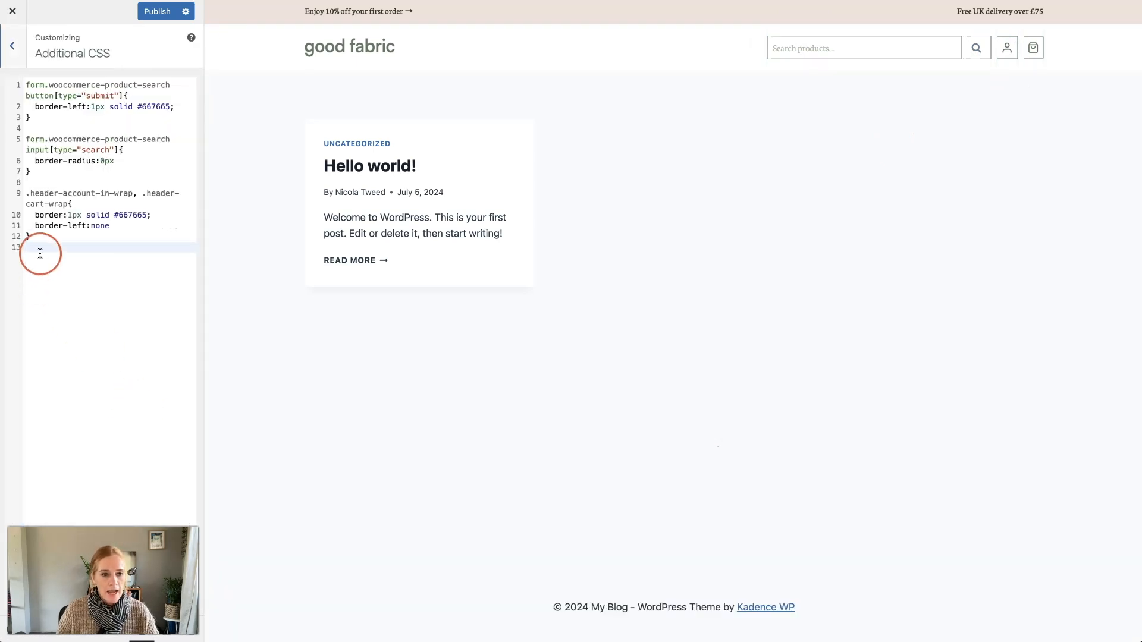
text(.site-header-item{   margin-right:0px })
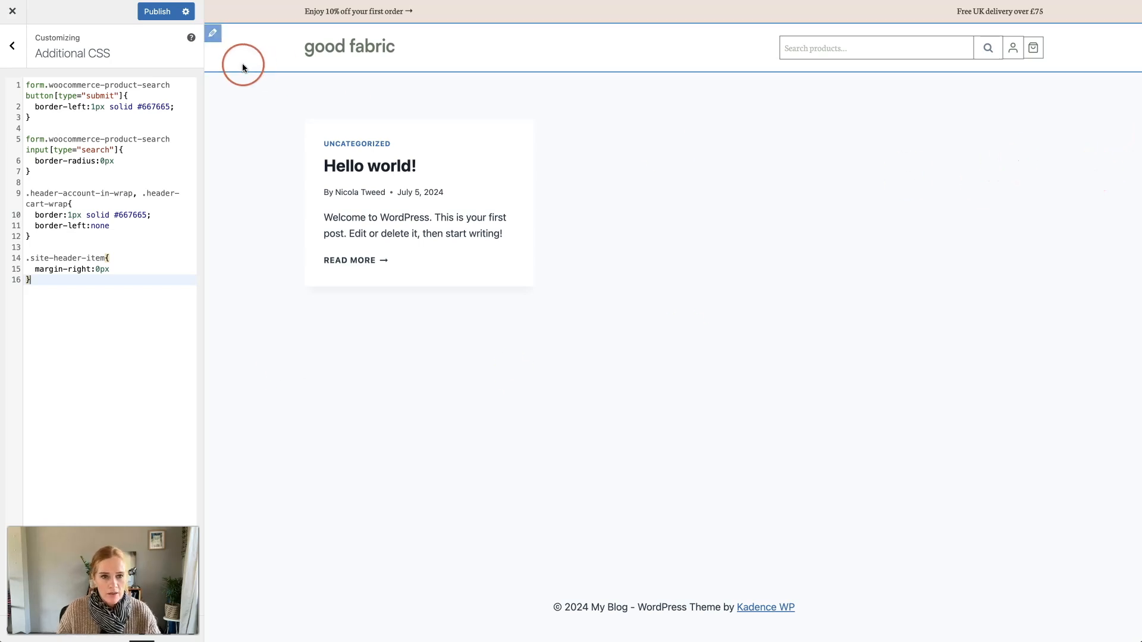
click(154, 11)
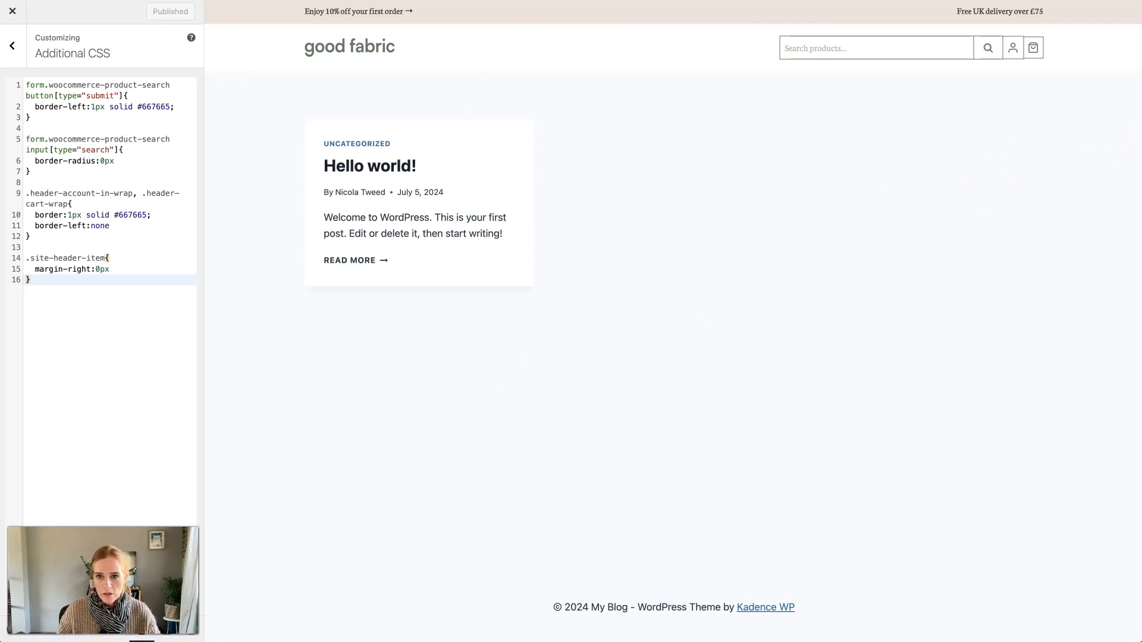
key(super+r)
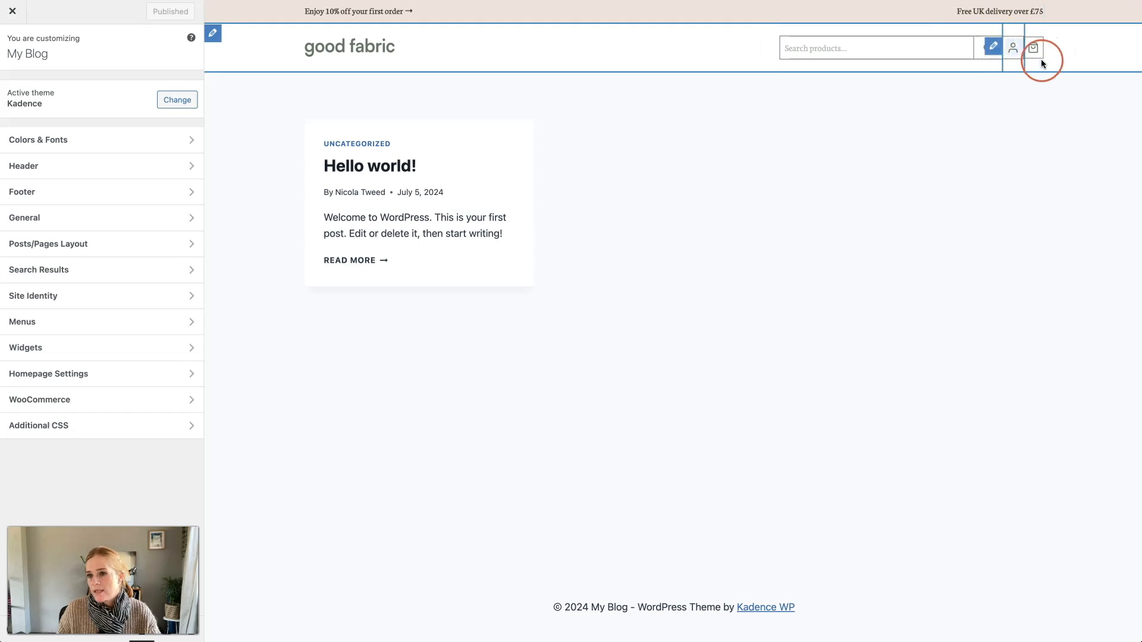
Step: Try a top padding of 0.6 em on the header cart
click(1011, 47)
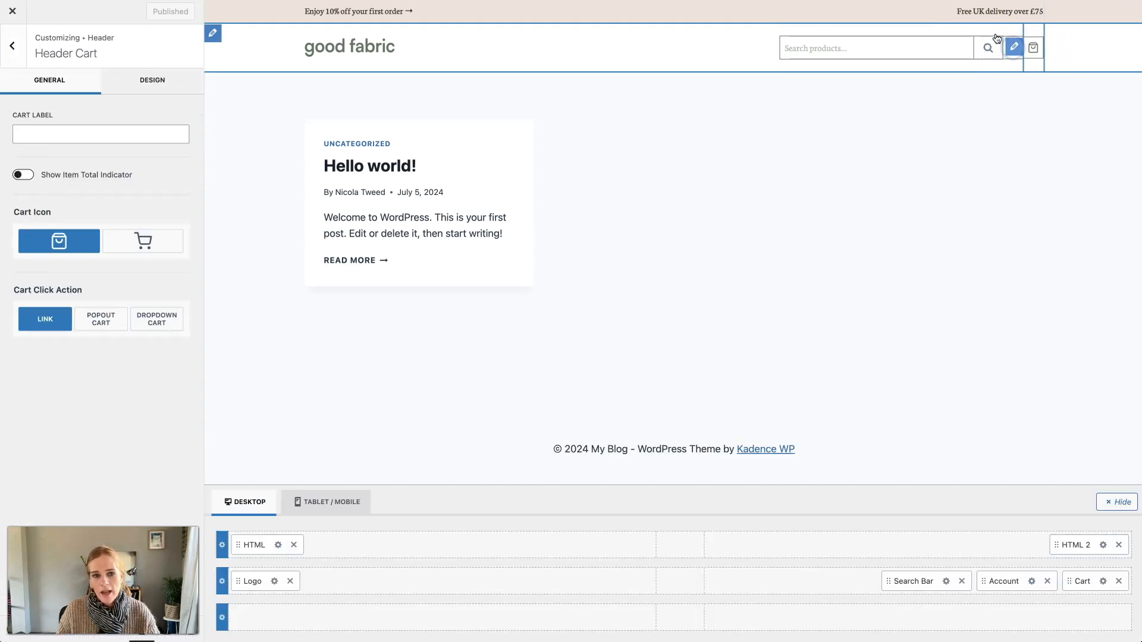
click(177, 88)
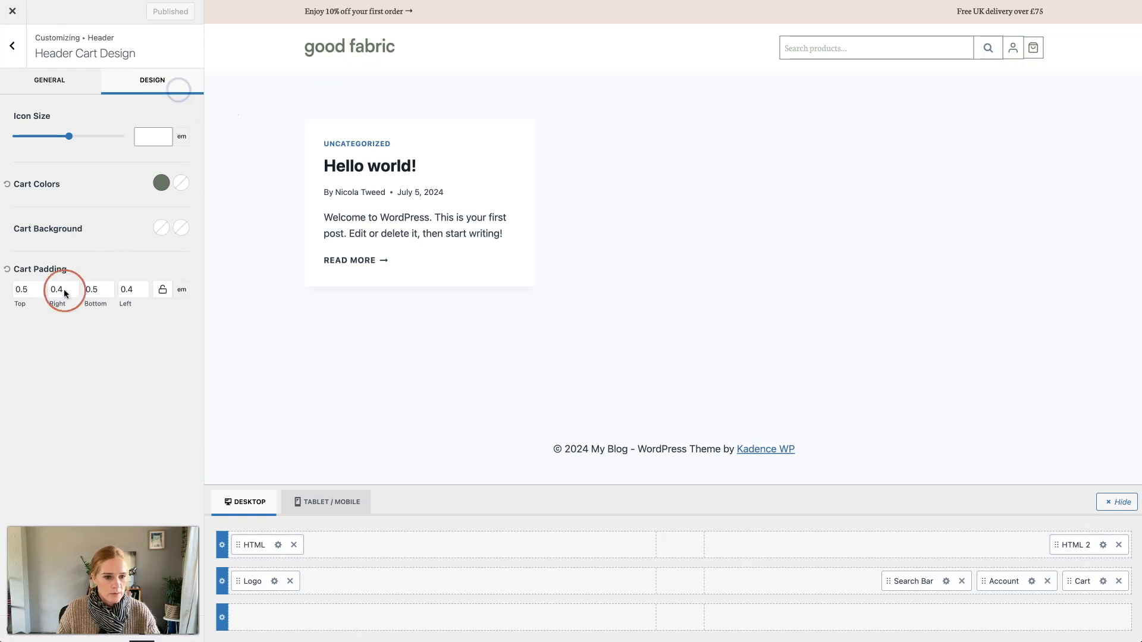
click(26, 292)
key(BackSpace)
text(6)
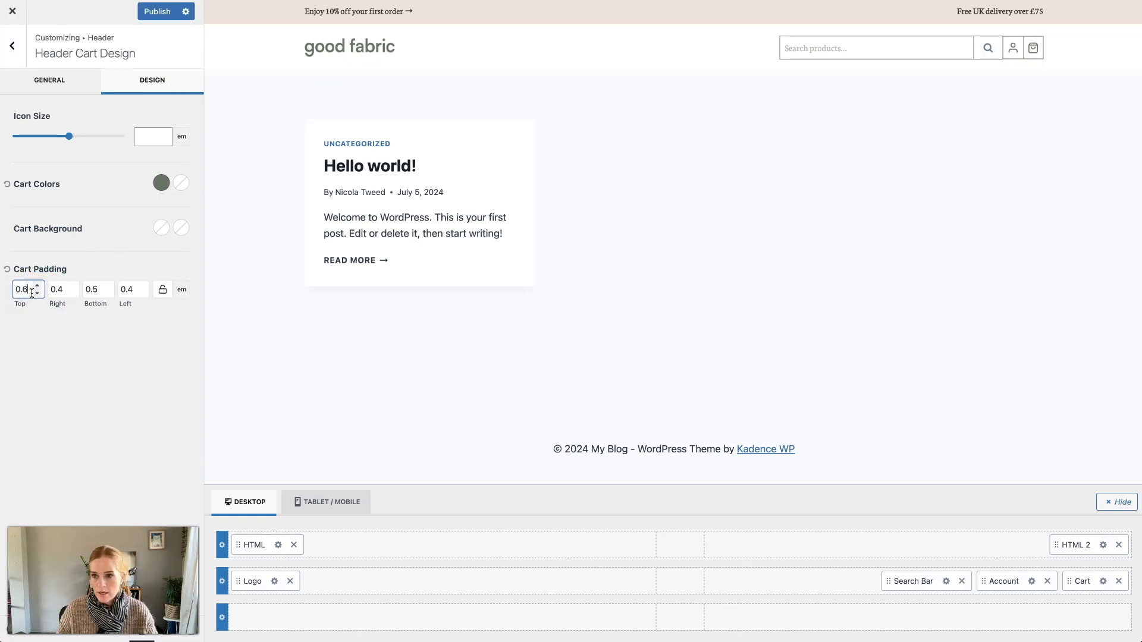
click(1032, 581)
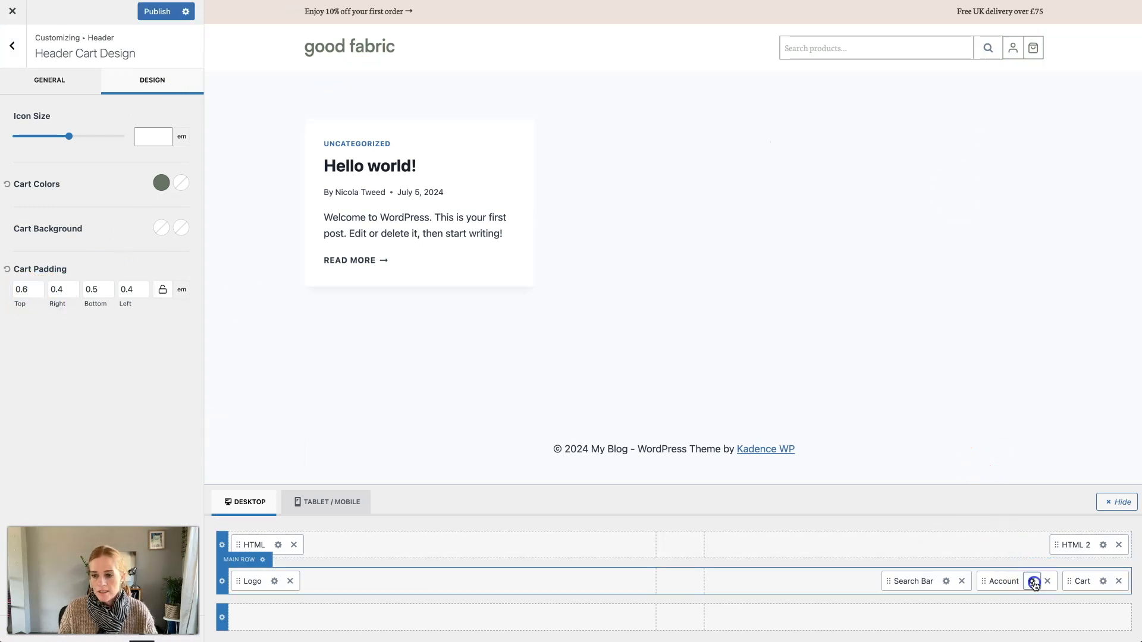
click(152, 80)
click(27, 452)
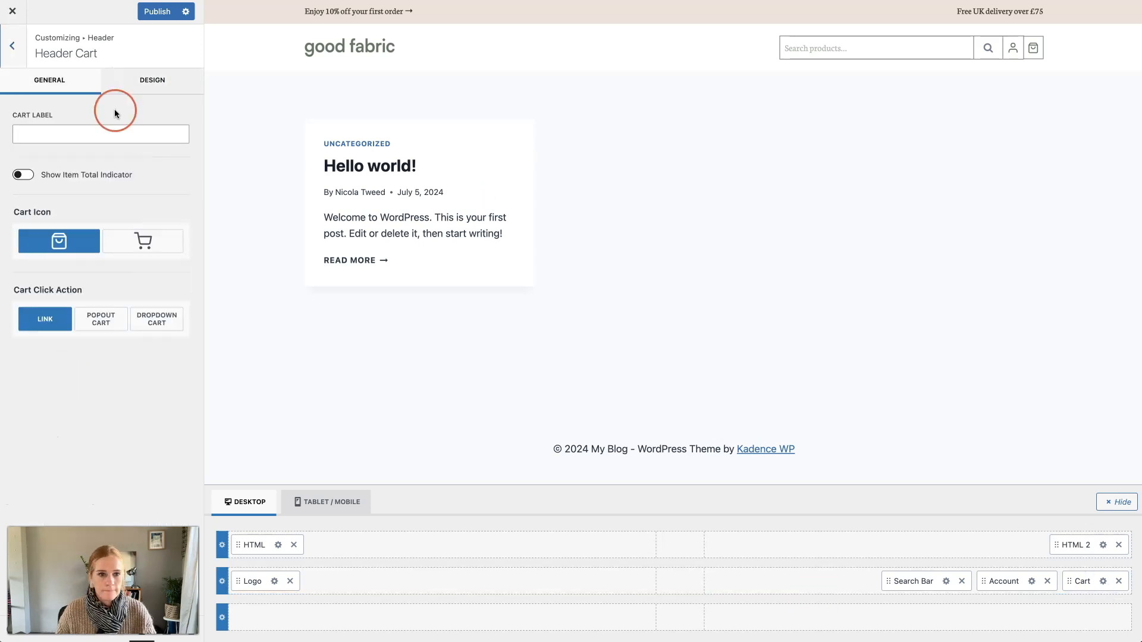
Step: Set the header cart's padding to 0.55 em top, 0.6 em bottom and 0.5 em right and left
click(153, 80)
click(26, 289)
text(55)
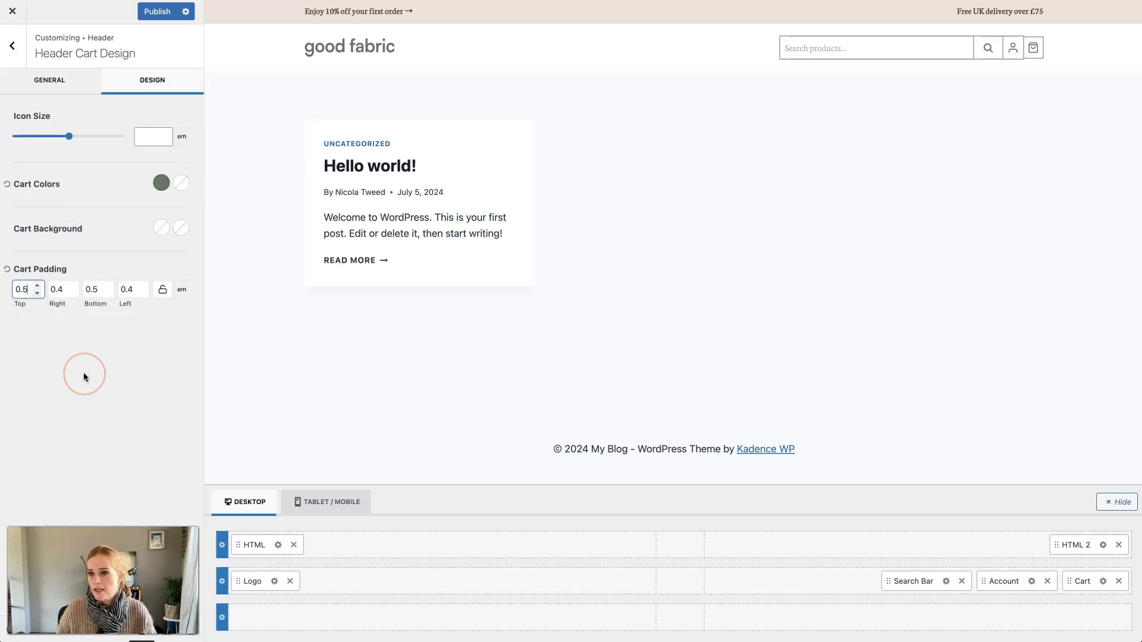
click(101, 290)
text(5)
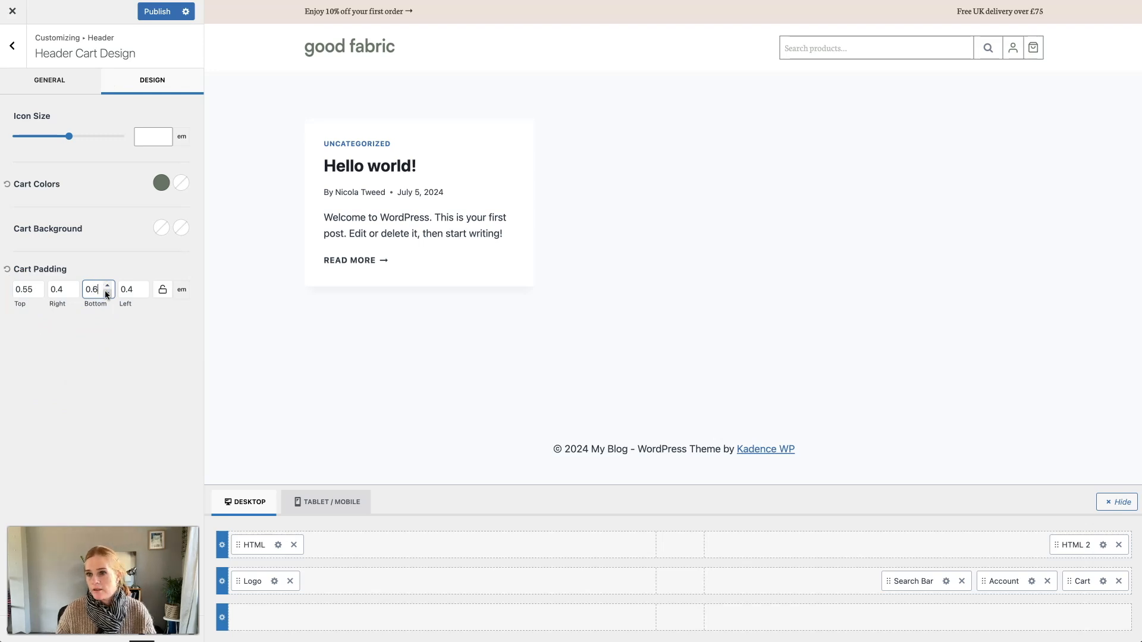
click(60, 290)
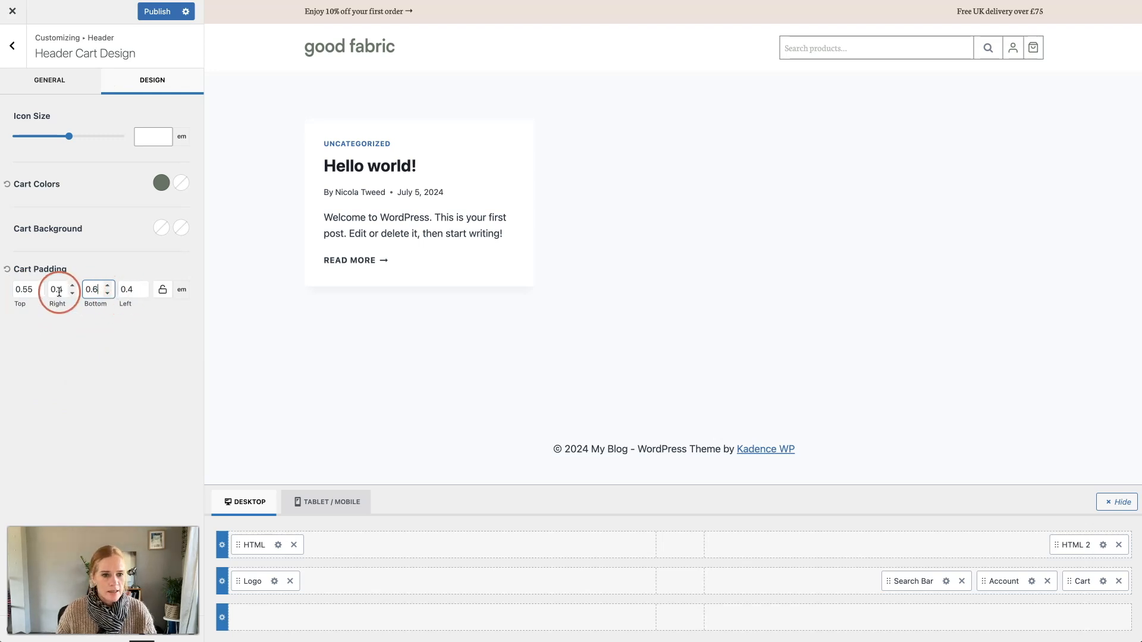
text(5)
double_click(131, 290)
text(5)
Step: Set the header account's right and left padding to 0.5 em and publish the changes
click(1031, 581)
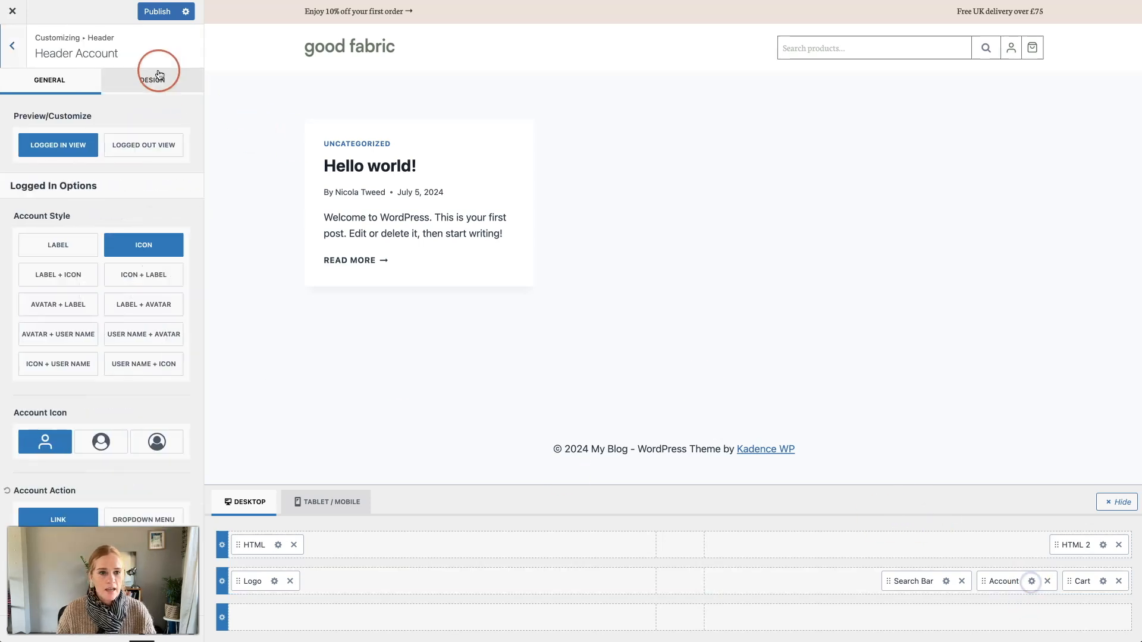
click(153, 78)
click(59, 451)
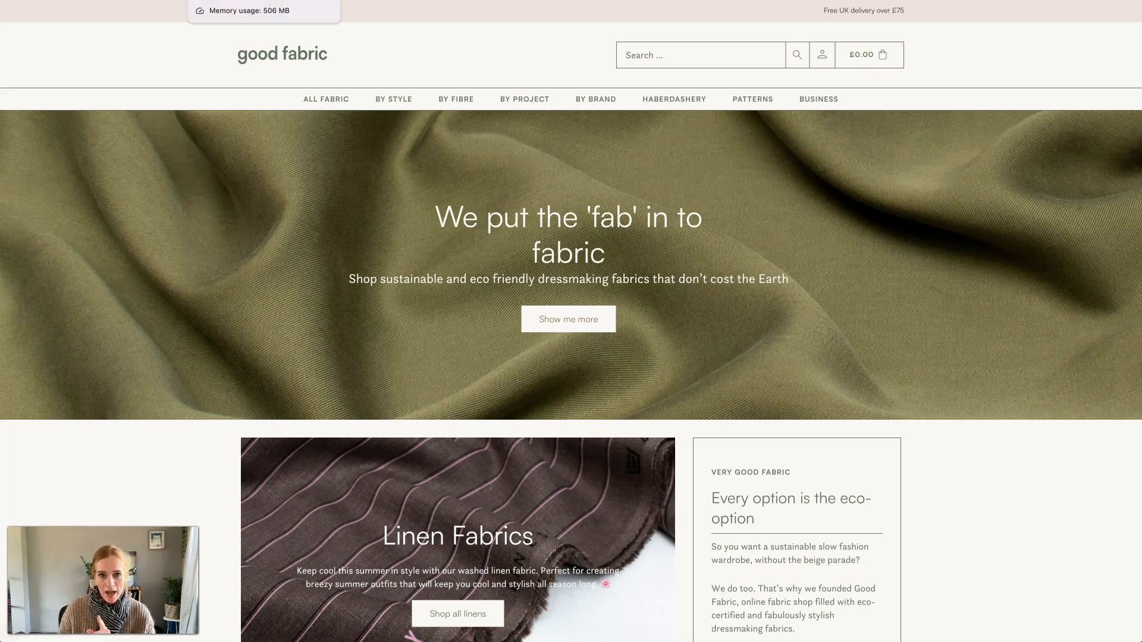
click(238, 1)
click(169, 19)
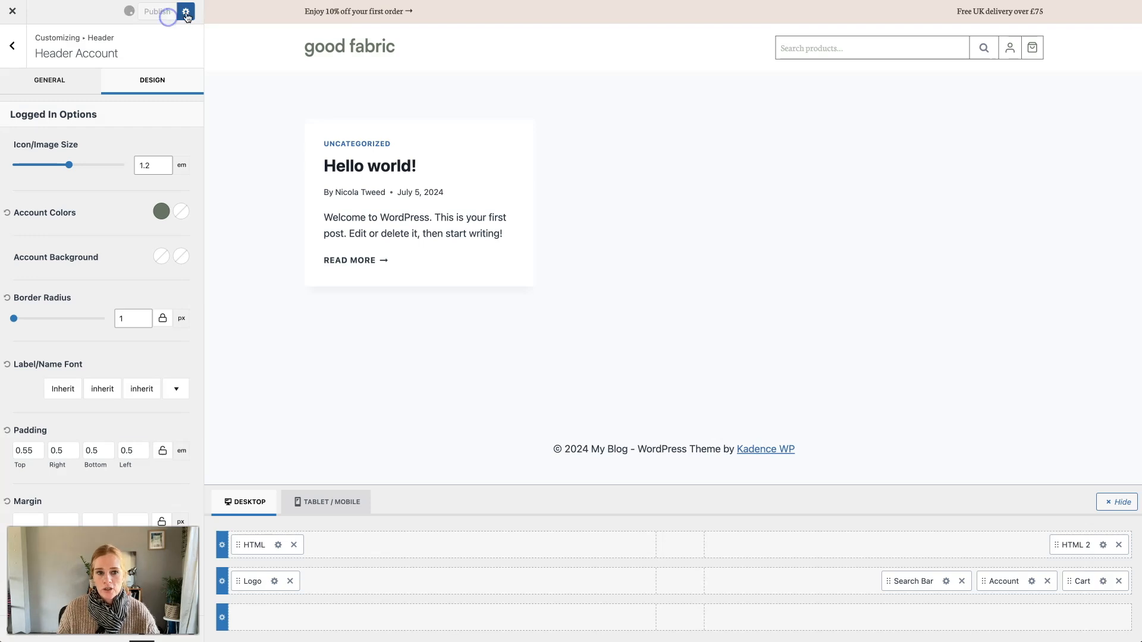
Step: Leave the customizer and open the WordPress page for adding new plugins
click(8, 14)
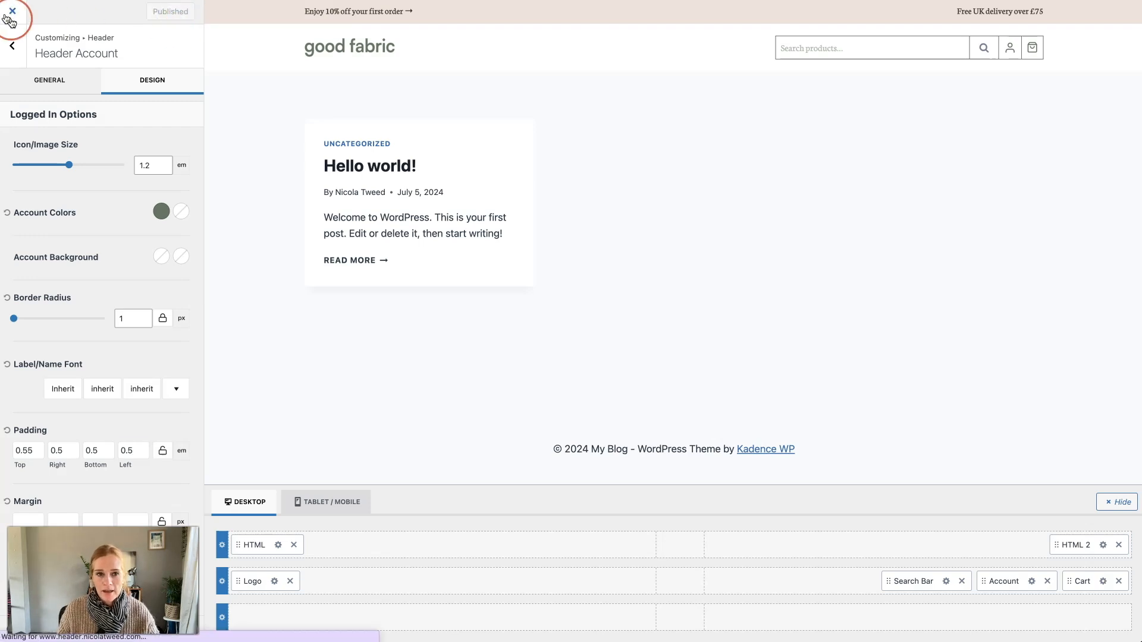
mouse_move(33, 384)
click(117, 403)
click(118, 402)
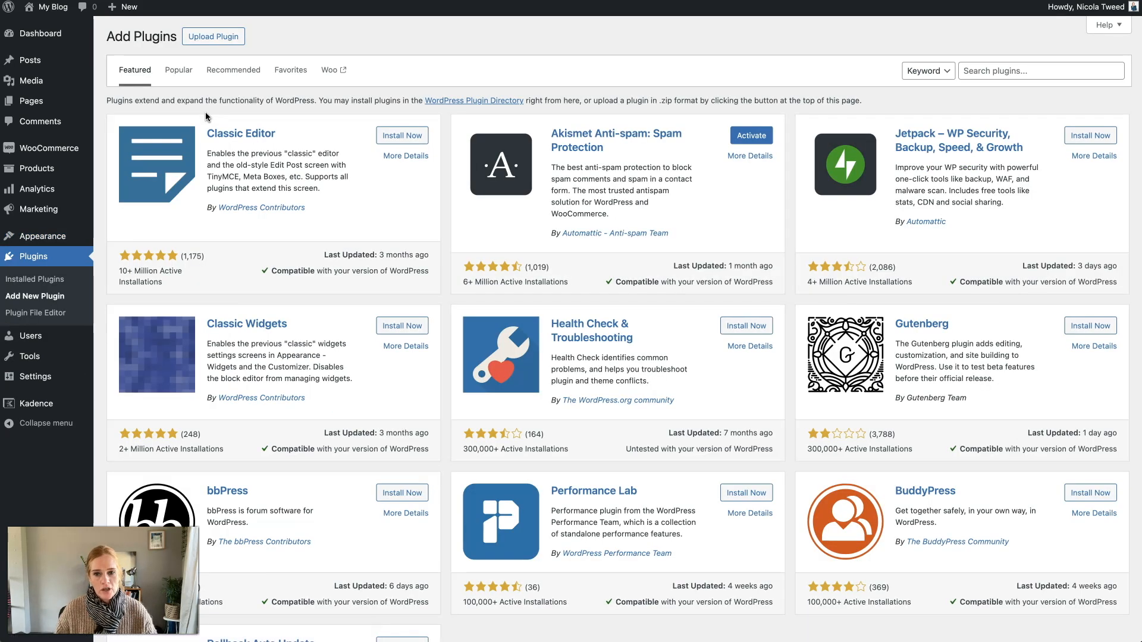
Step: Search the plugin directory for fluentsnippets, then install and activate the FluentSnippets plugin
click(448, 51)
click(1007, 72)
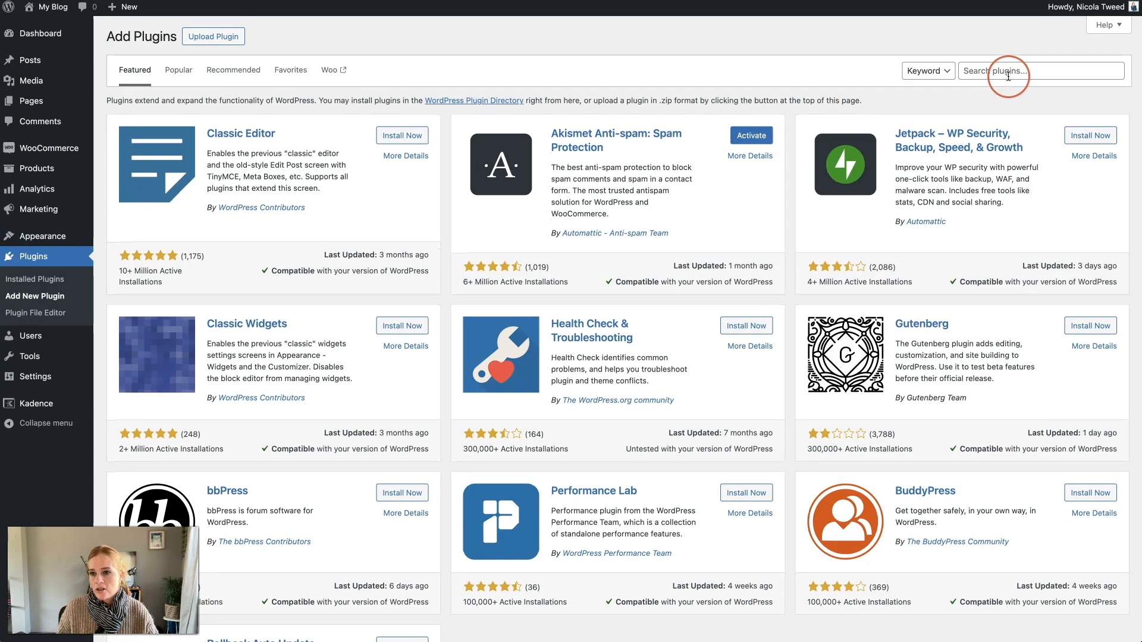
text(f)
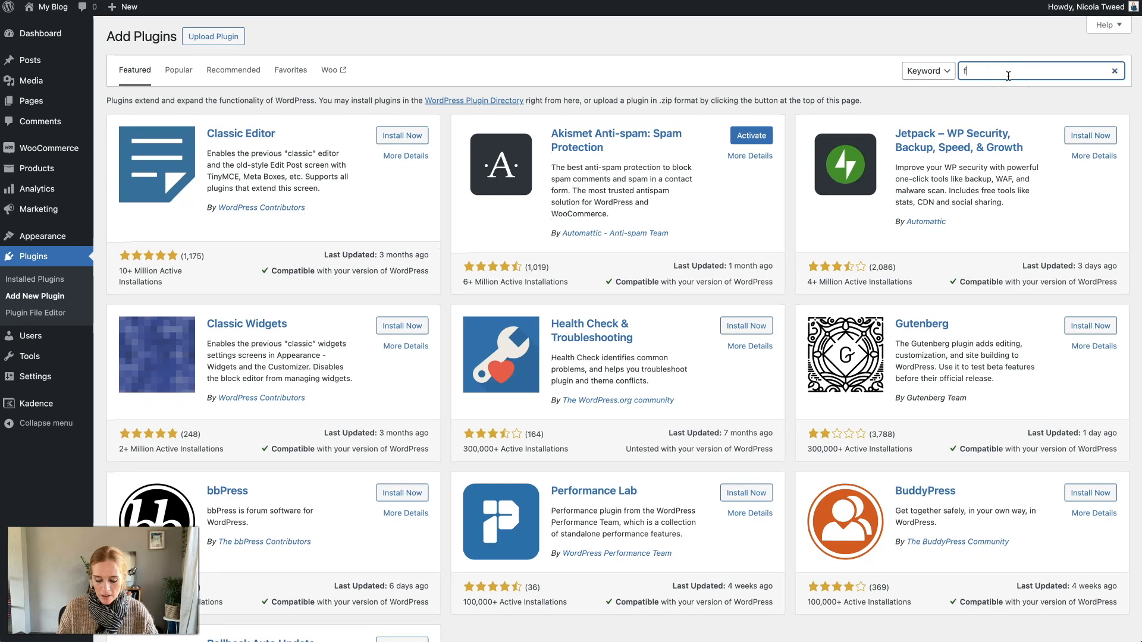
text(luentsnippets)
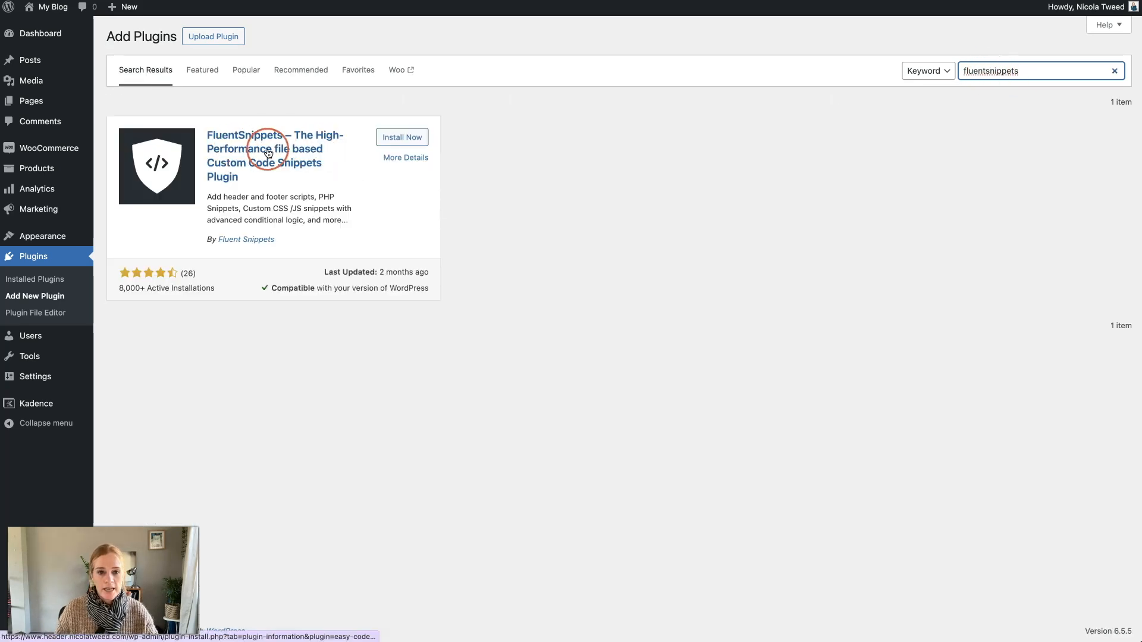
click(398, 138)
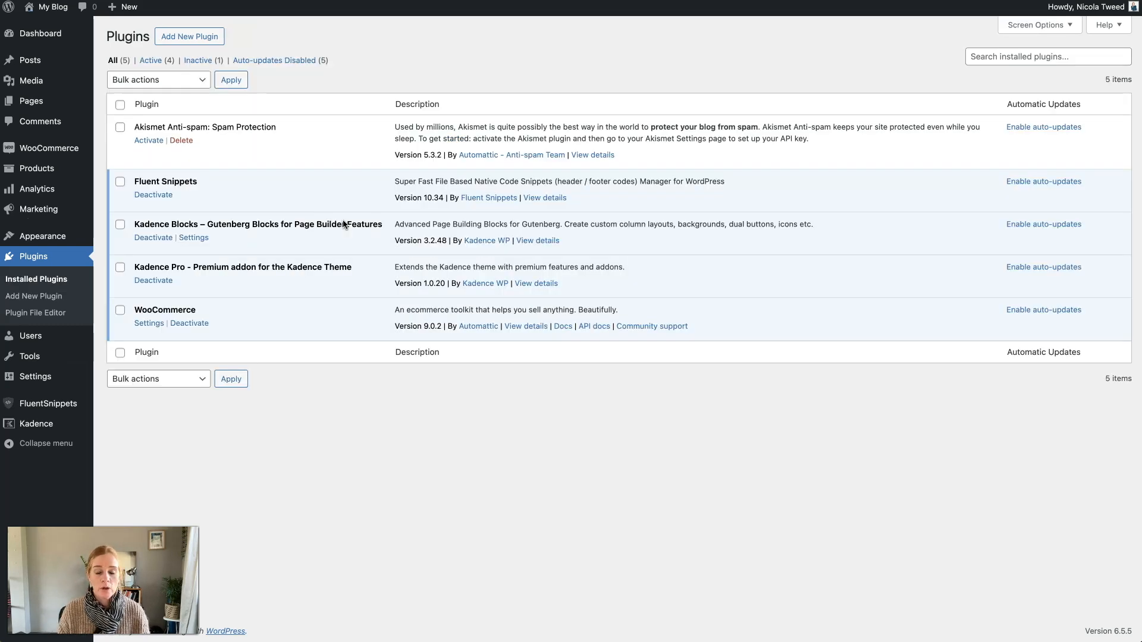
Step: Start a new PHP functions snippet in FluentSnippets
click(50, 407)
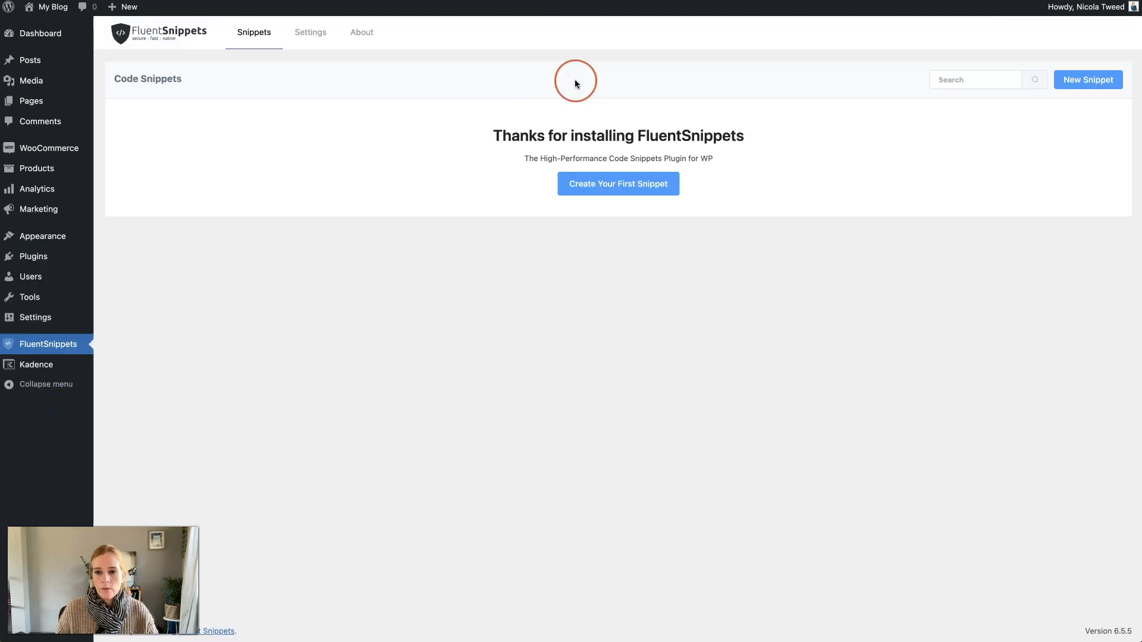
click(1090, 83)
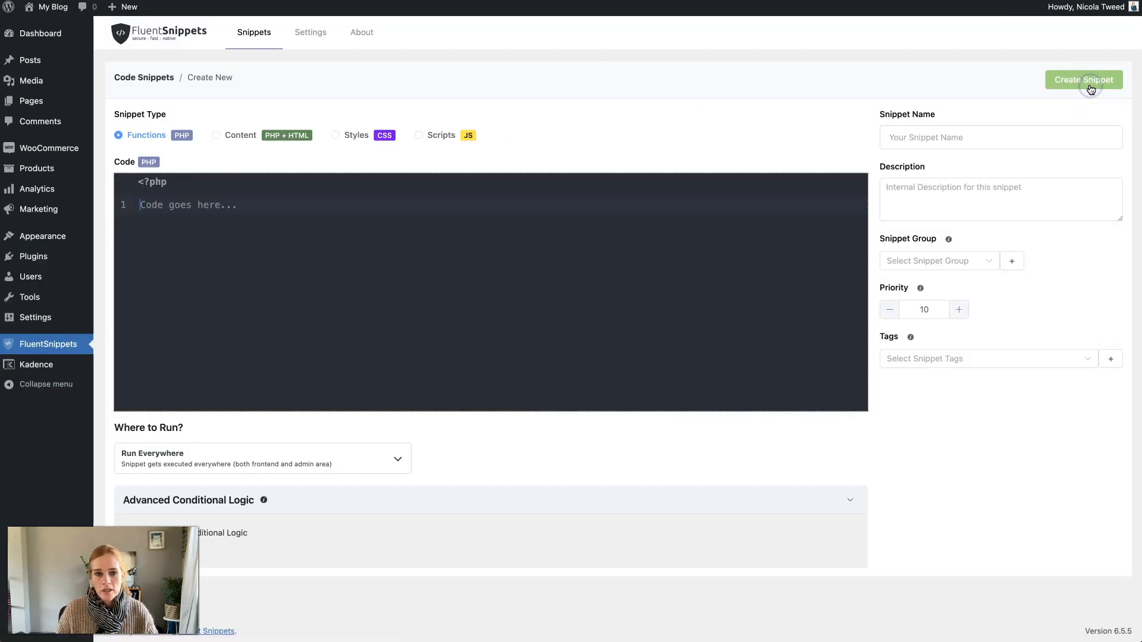
click(176, 205)
Step: Switch to the Colors note, correct the second code heading to "Changing account ICON" and copy the change_cart_icon filter code
click(147, 174)
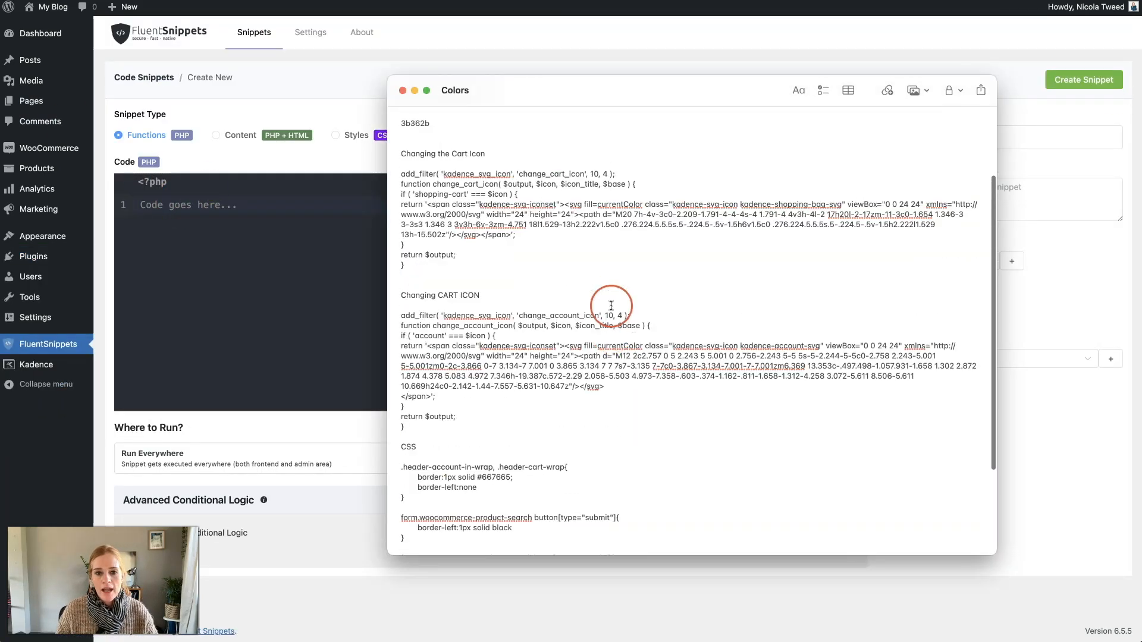
scroll(612, 309, up, 2)
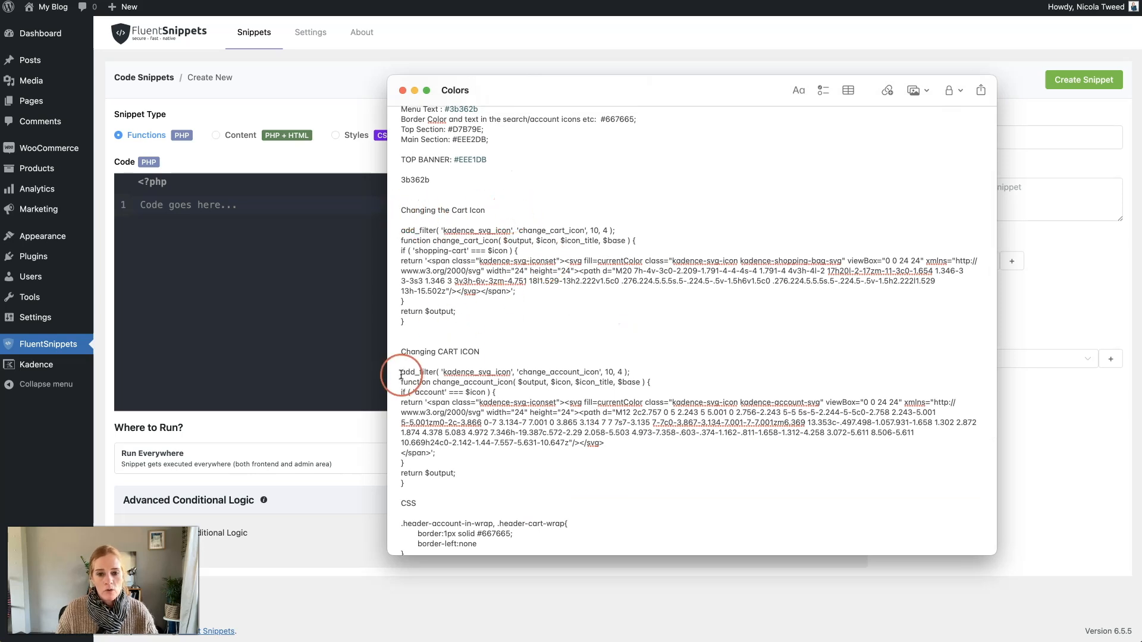
click(450, 350)
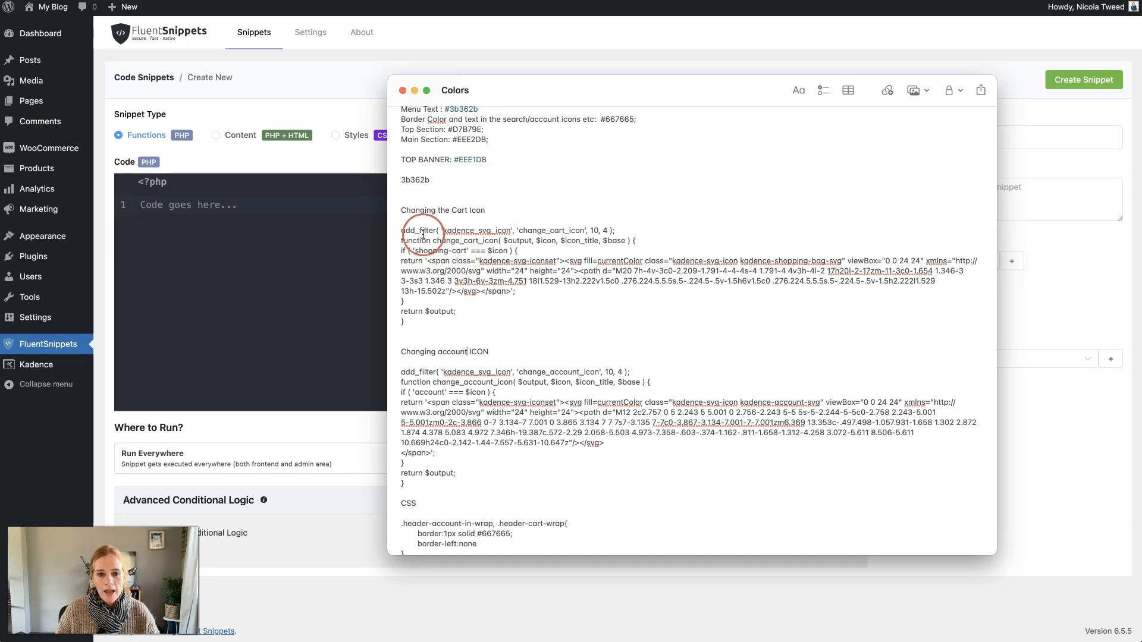
drag(400, 230, 416, 322)
key(super+c)
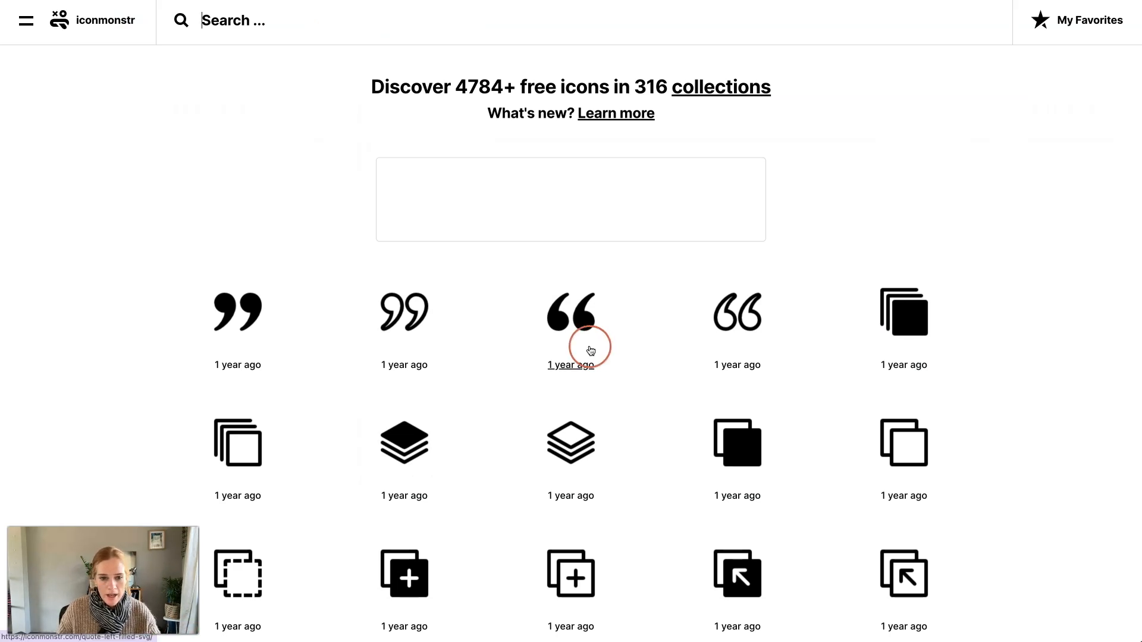
Step: On the iconmonstr website, open the Quote Right - Filled icon and look at its SVG embed option
click(232, 321)
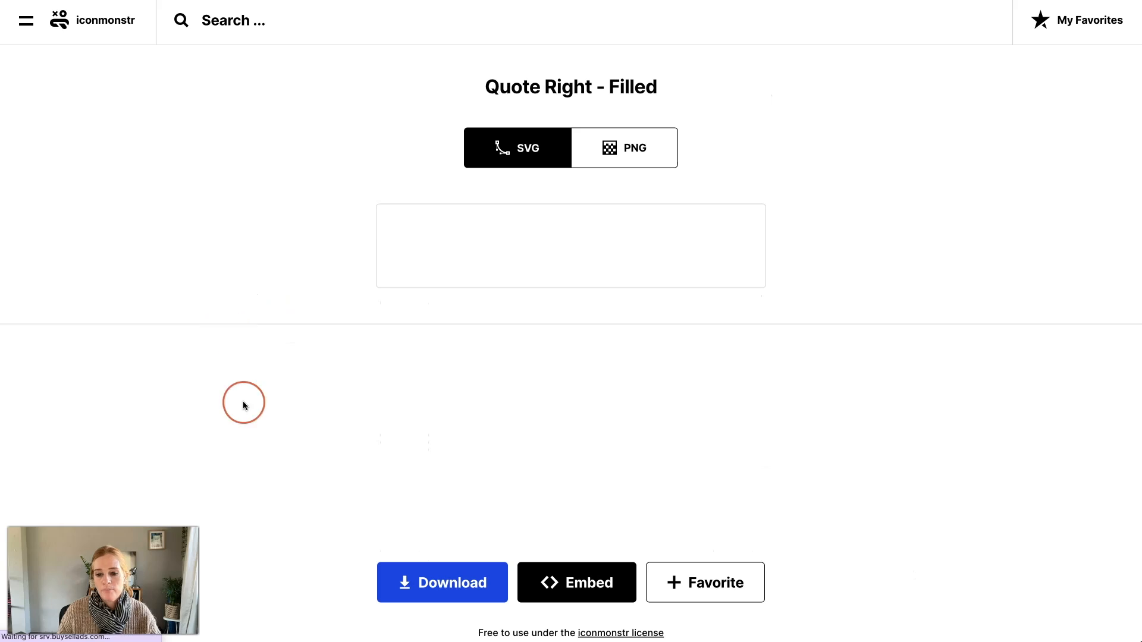
click(583, 593)
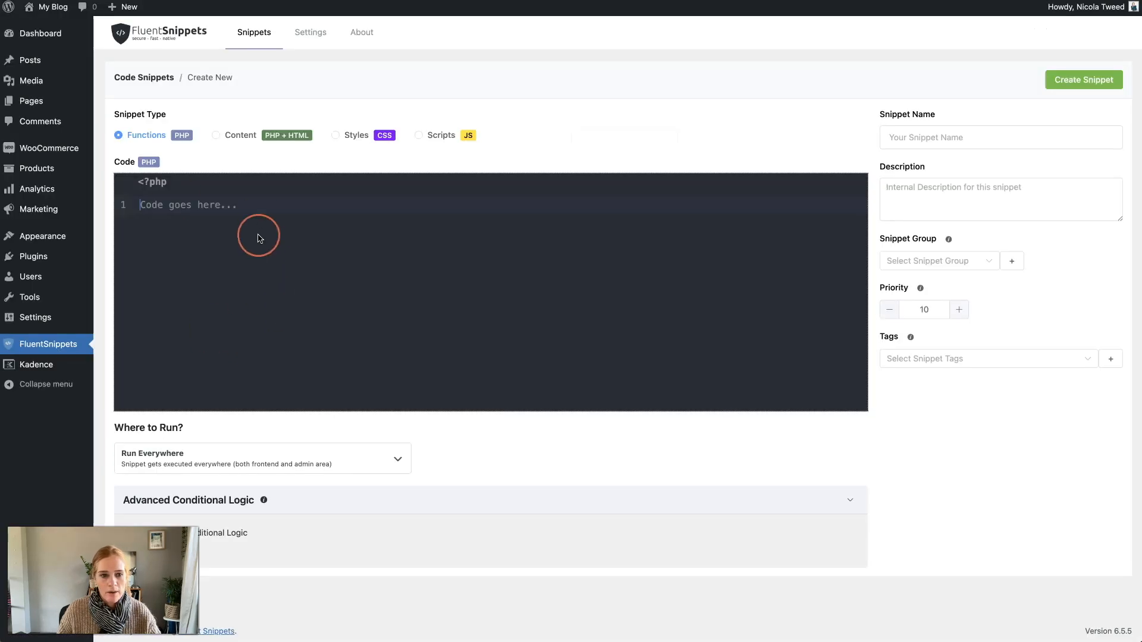
Step: Paste the change_cart_icon code into the new snippet and add the change_account_icon code from the Colors note below it
click(258, 235)
key(ctrl+v)
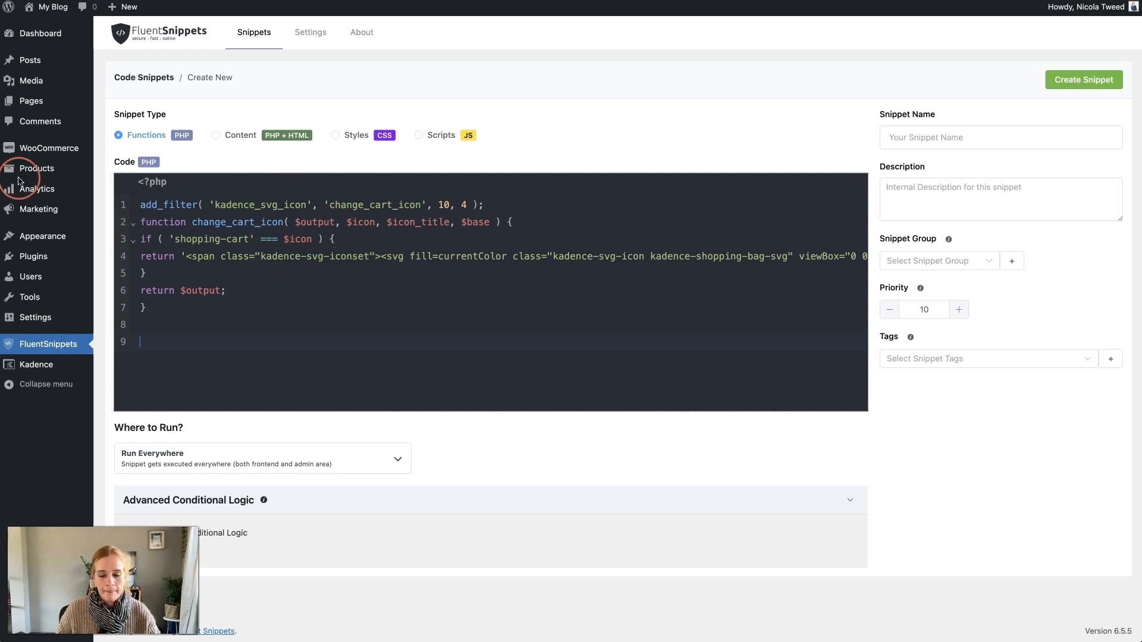
key(super+Tab)
drag(411, 484, 399, 372)
key(super+c)
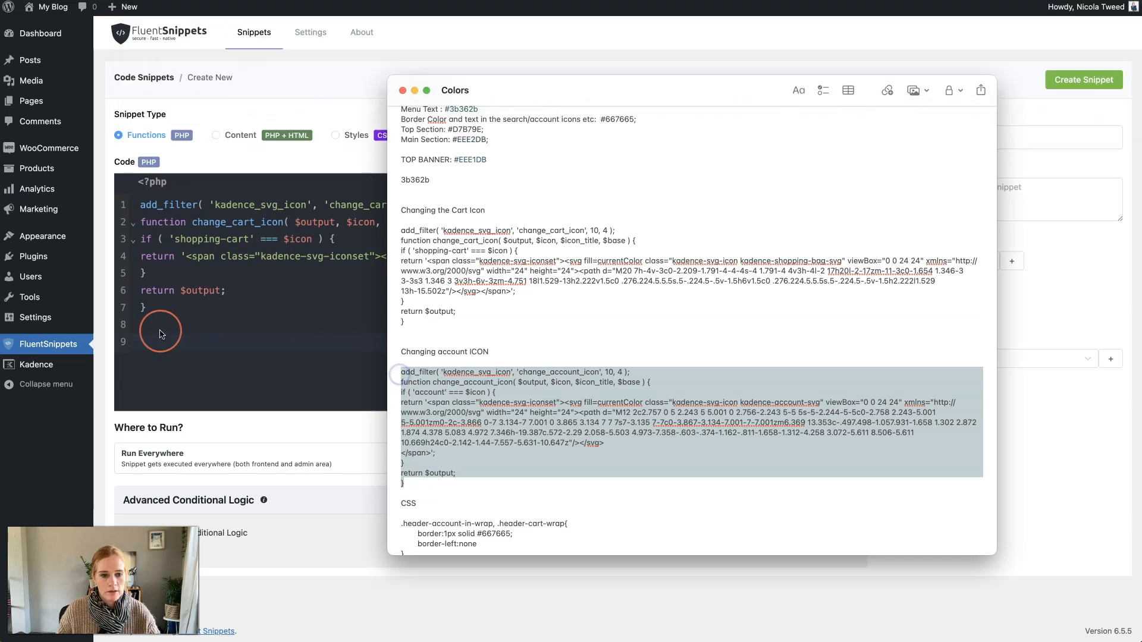
click(162, 329)
key(super+v)
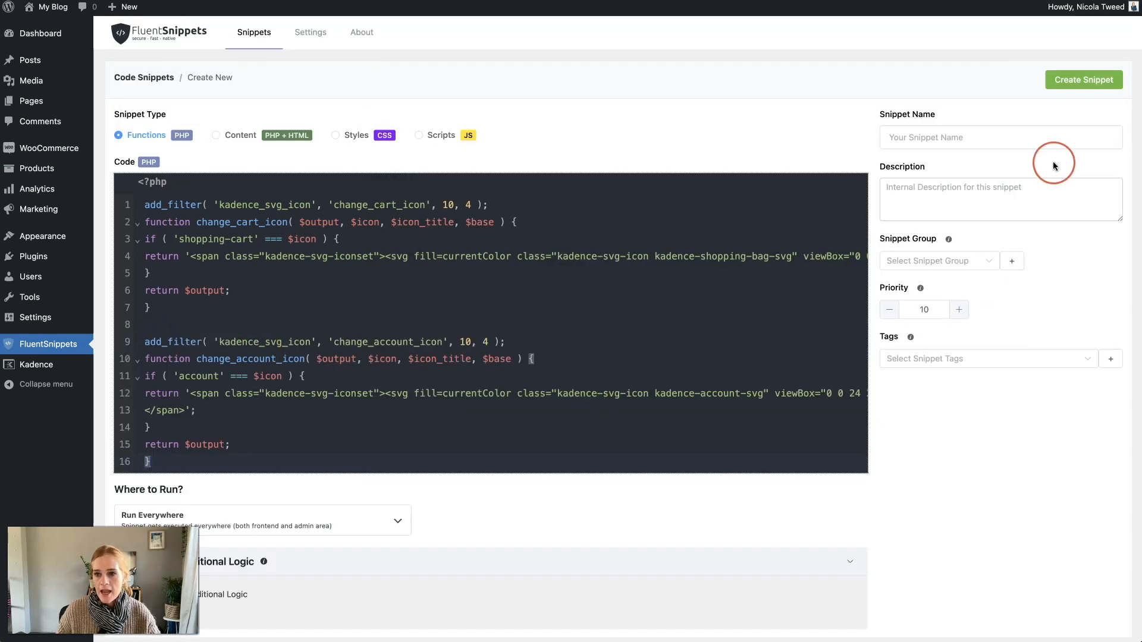
Step: Name the snippet "Changing Cart & Account Icon", create it and activate it
click(999, 142)
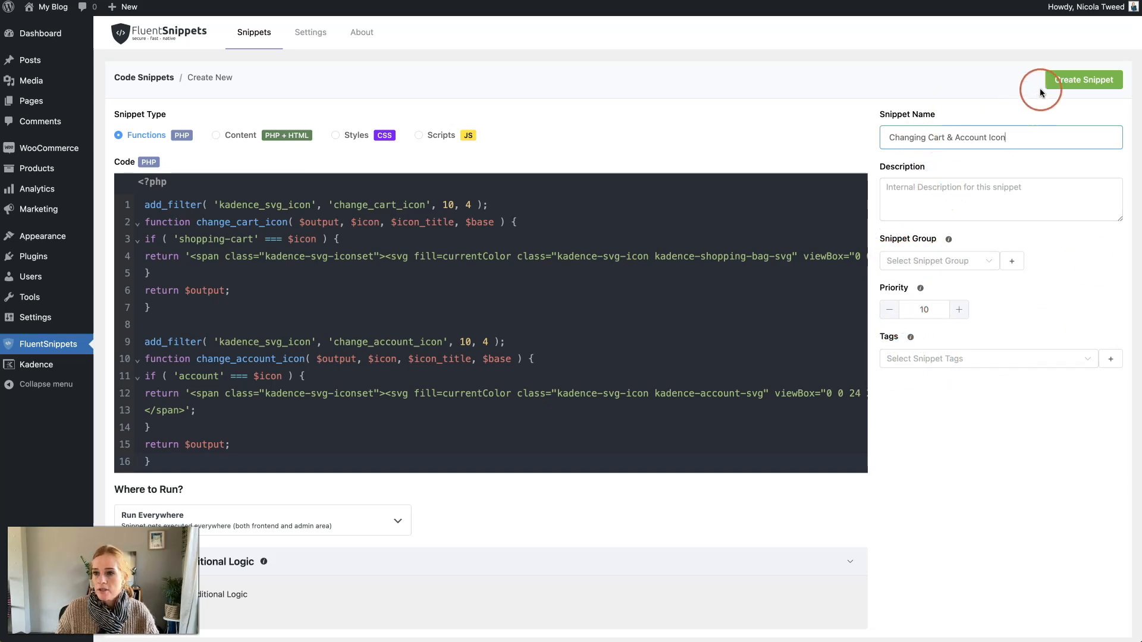
click(1070, 80)
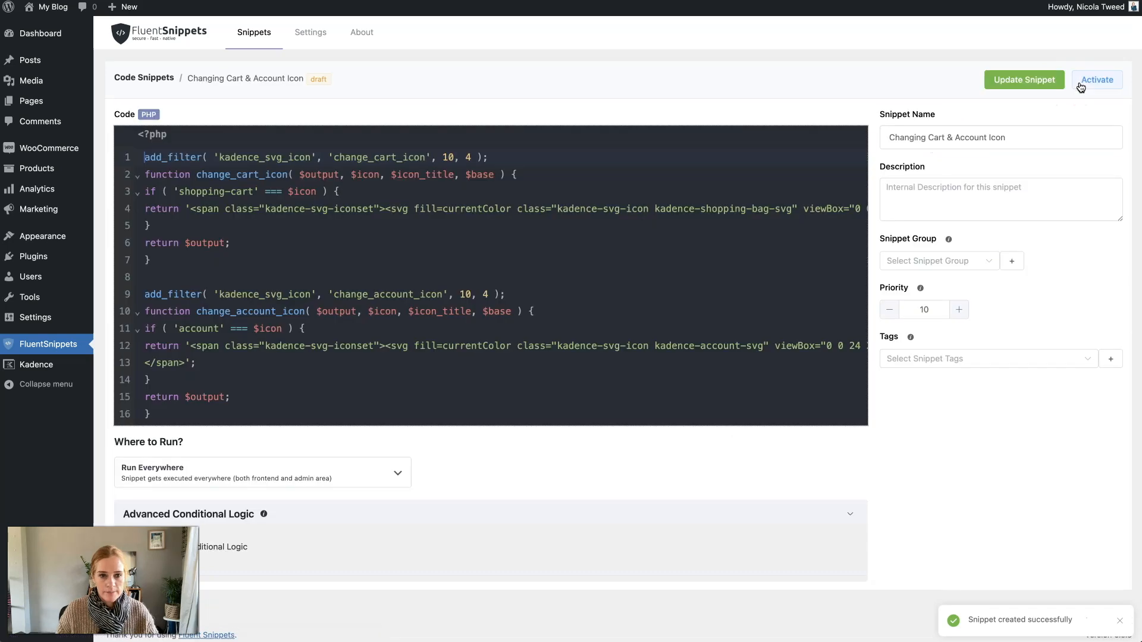
click(1085, 85)
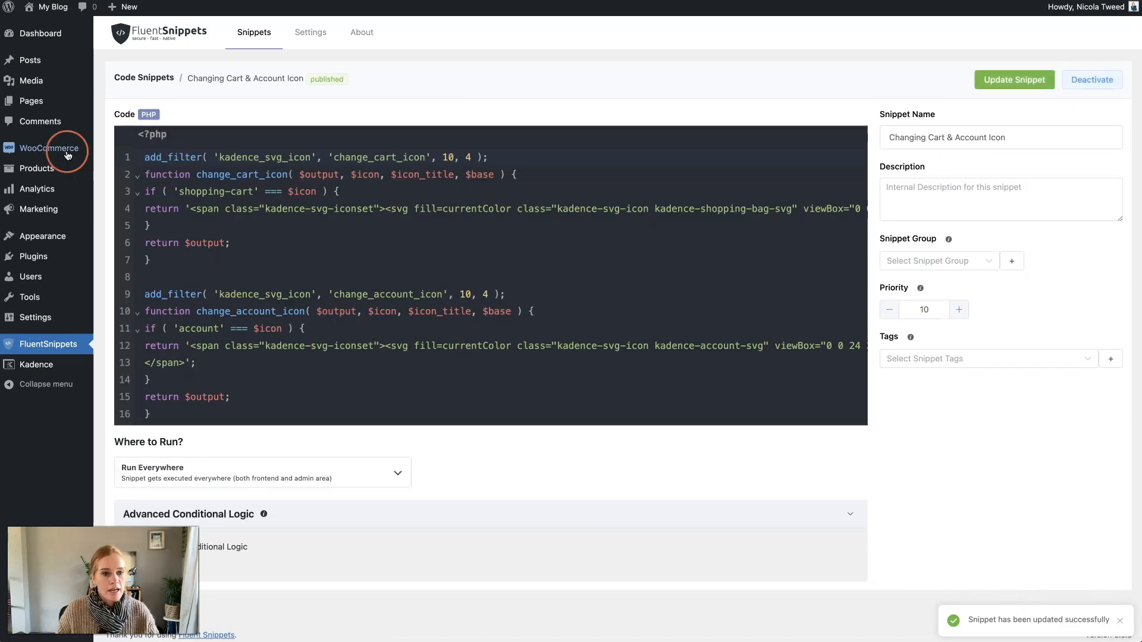
Step: Reopen the site customizer and switch the header cart's icon to the shopping cart option
mouse_move(87, 239)
click(107, 272)
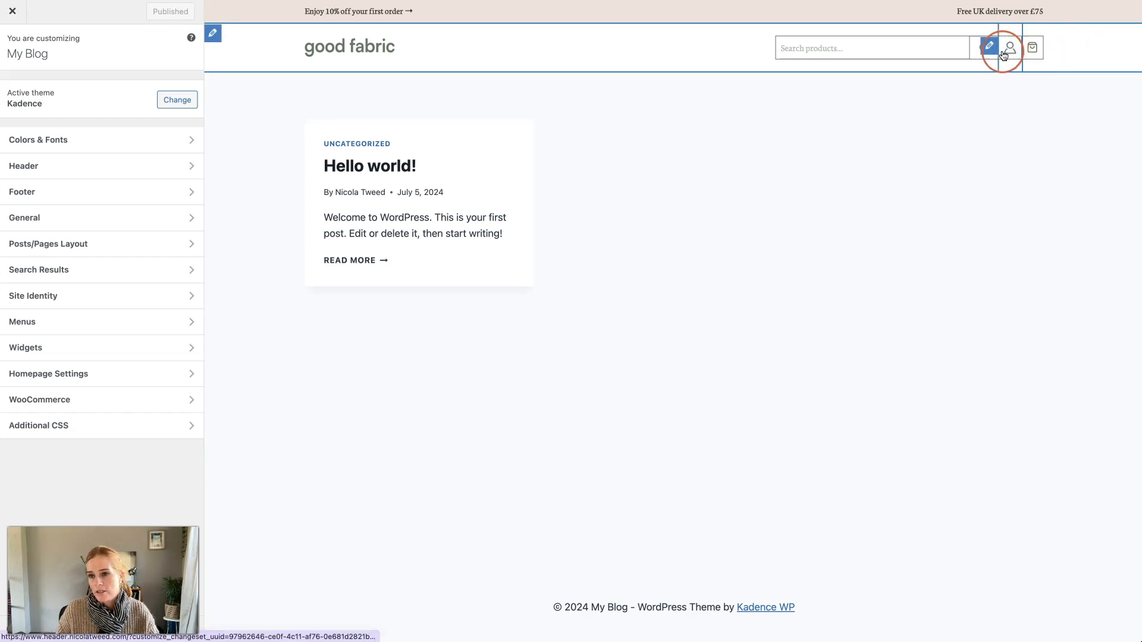
click(1013, 47)
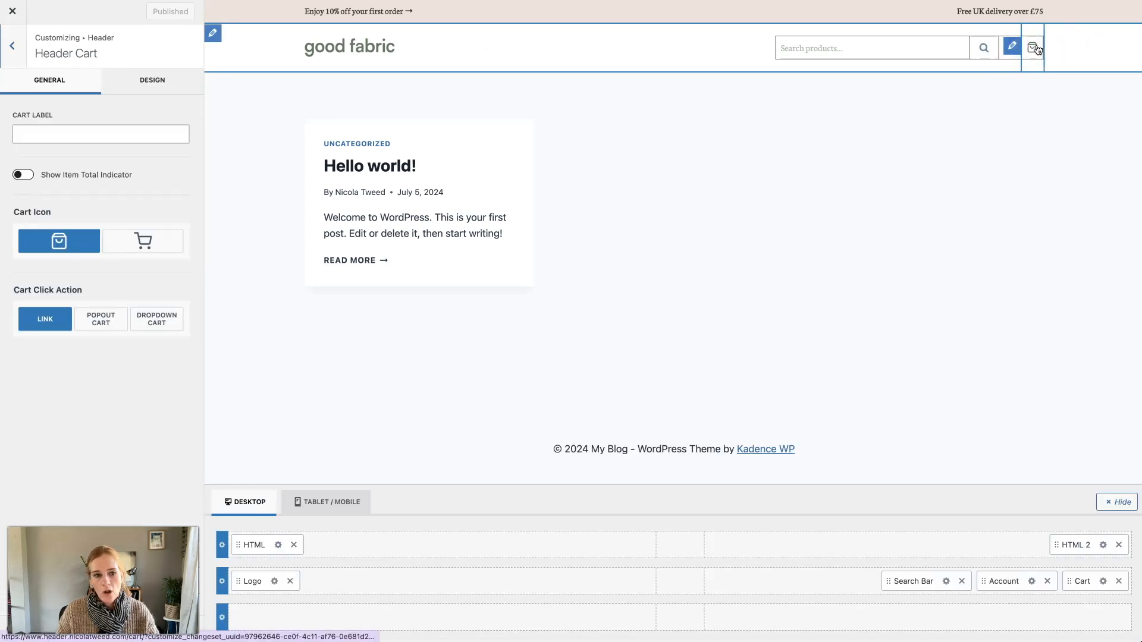
click(121, 244)
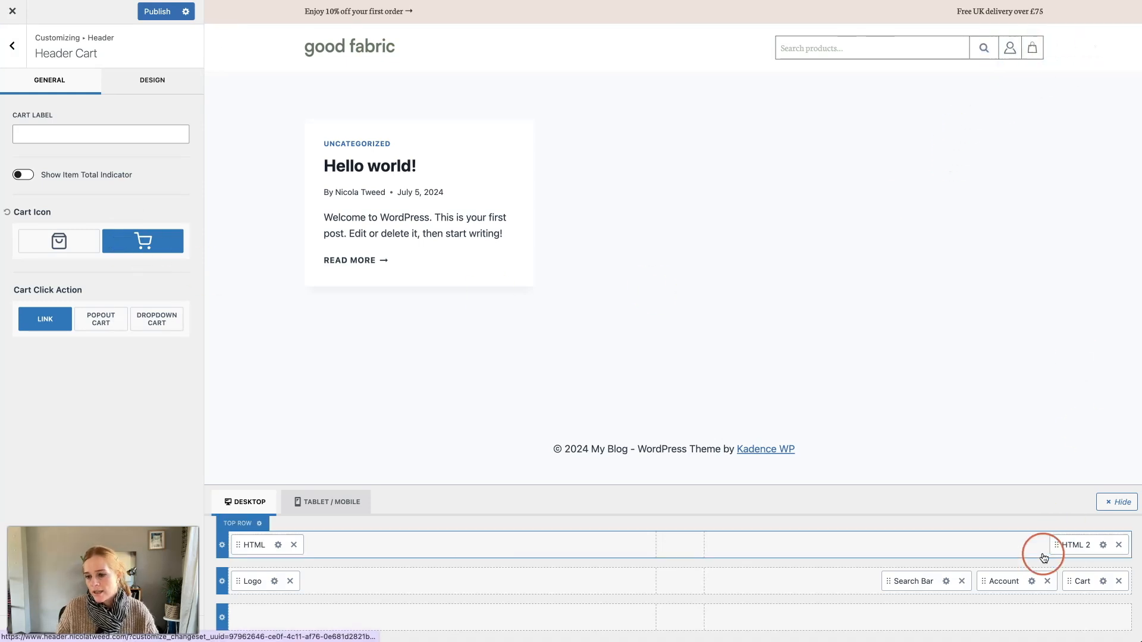
Step: Set the header account's logged-in icon size to 1.1 em
click(1033, 581)
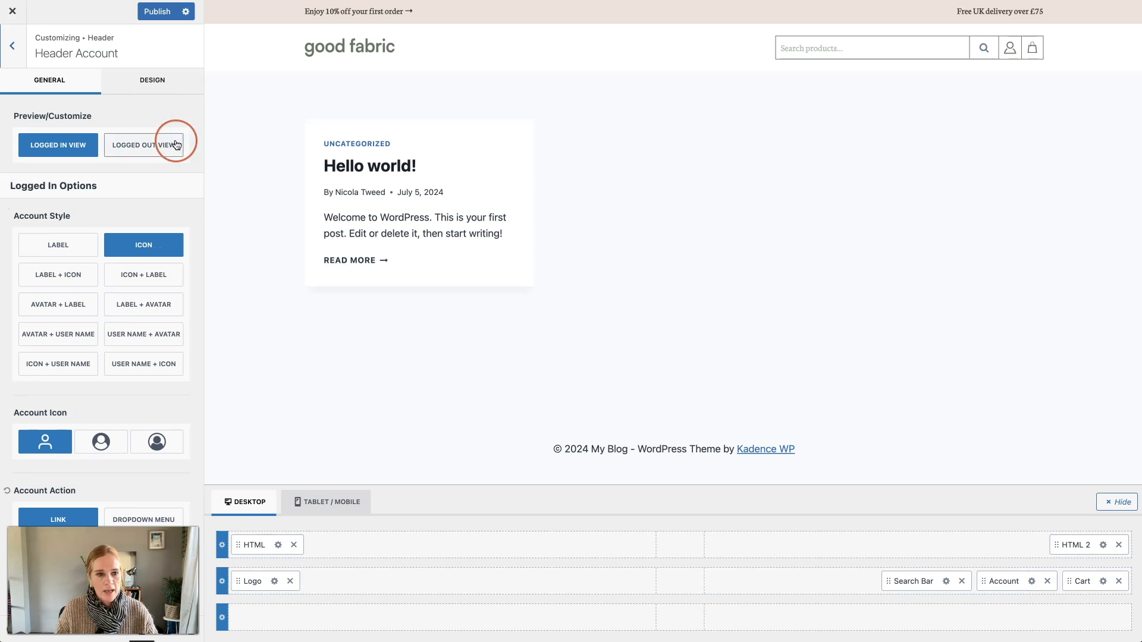
click(141, 87)
click(148, 167)
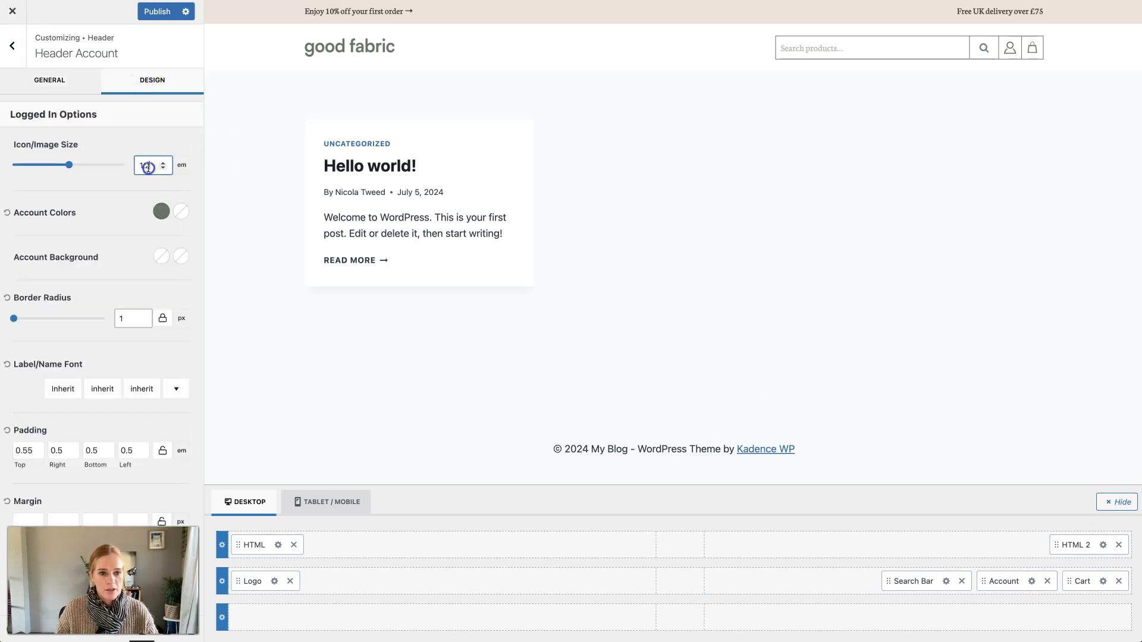
text(1)
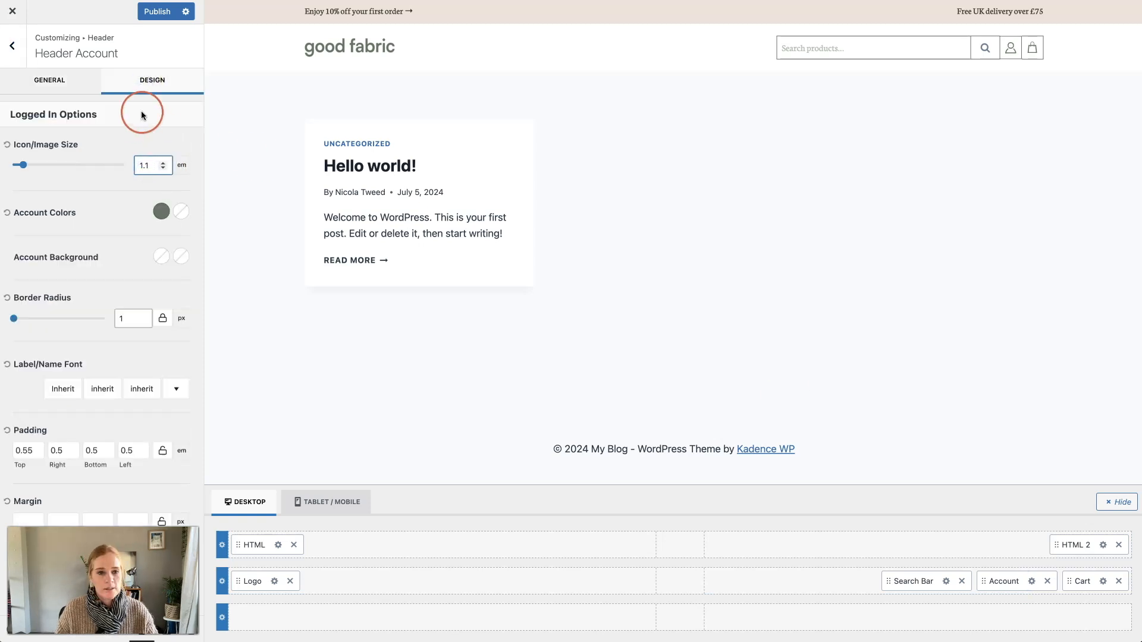
Step: Set the header account's top and bottom padding to 0.58 em
click(31, 451)
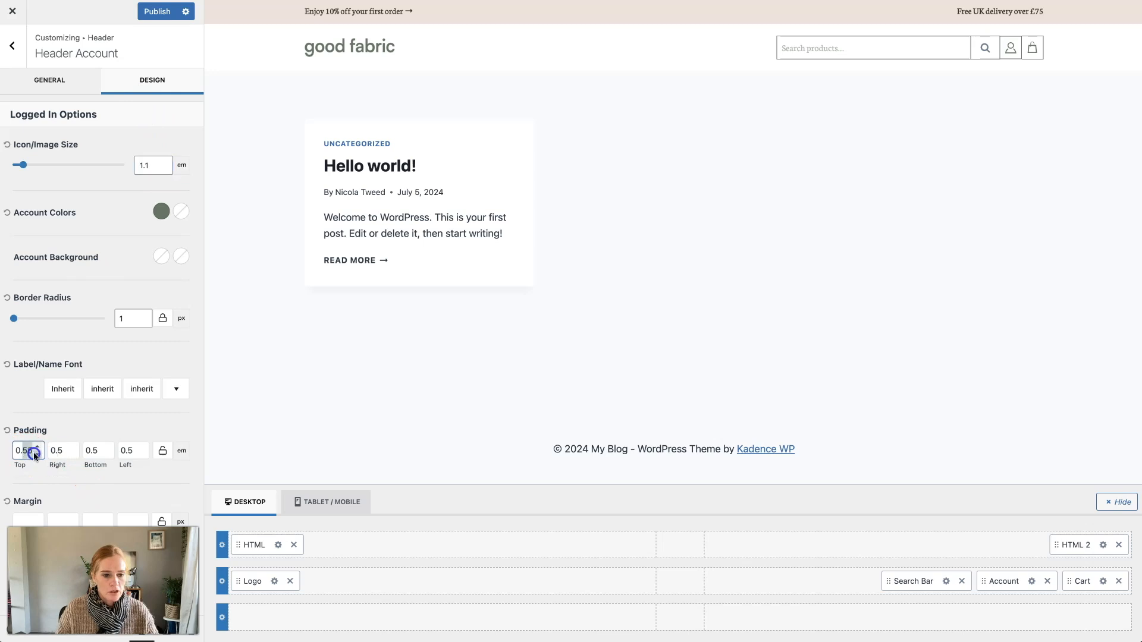
click(69, 466)
click(95, 449)
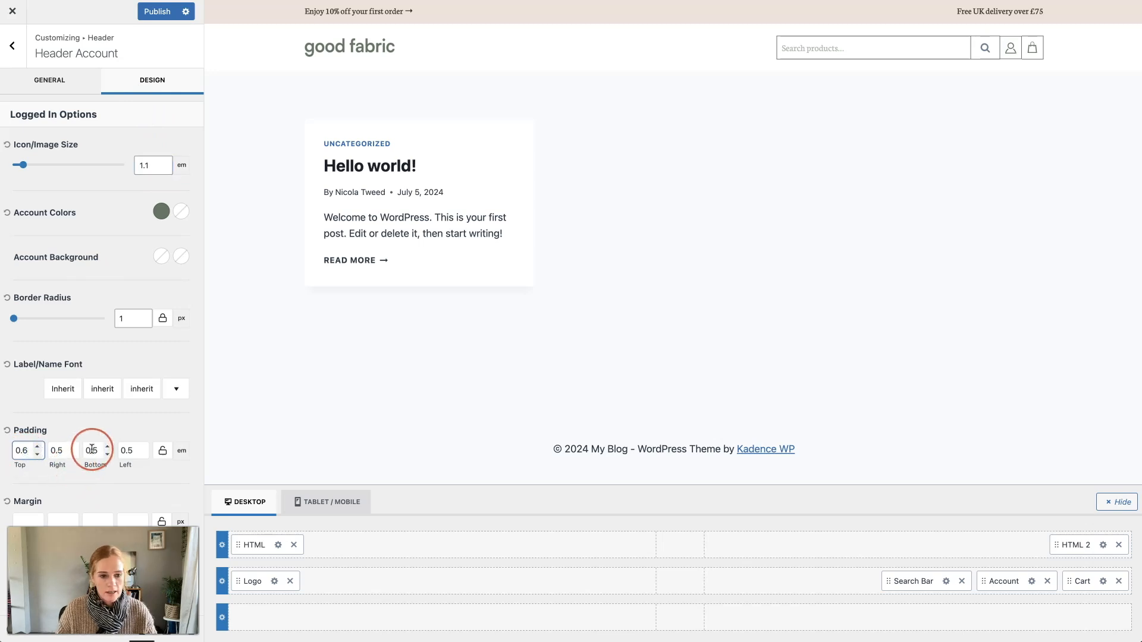
click(34, 452)
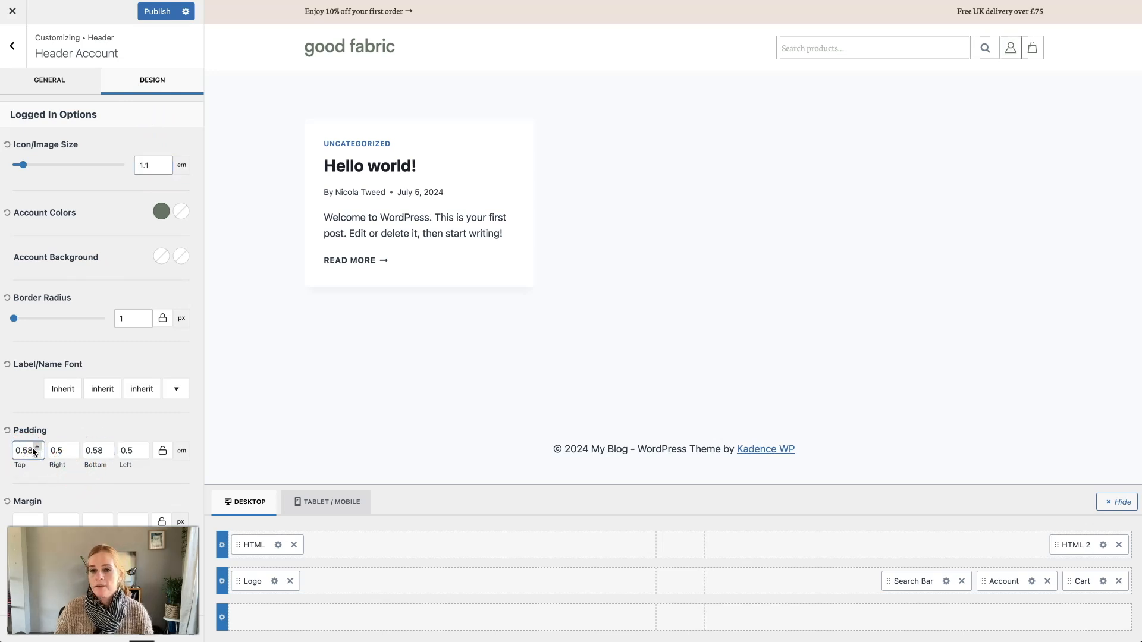
click(295, 401)
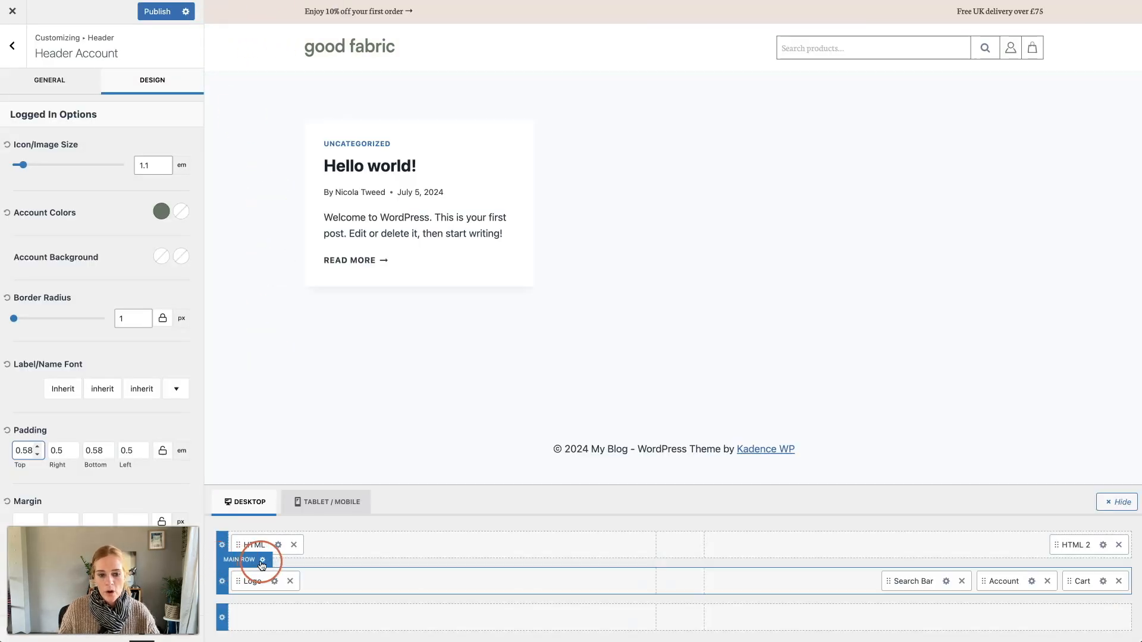
Step: Set the header main row's desktop minimum height to 120 px
click(262, 561)
click(141, 215)
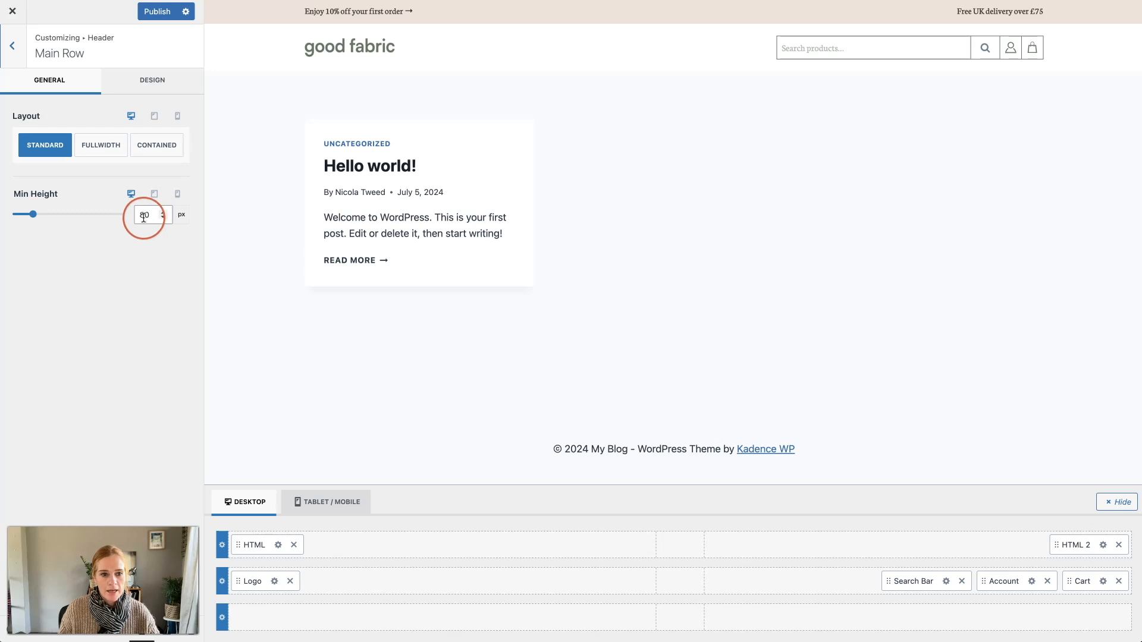
text(12)
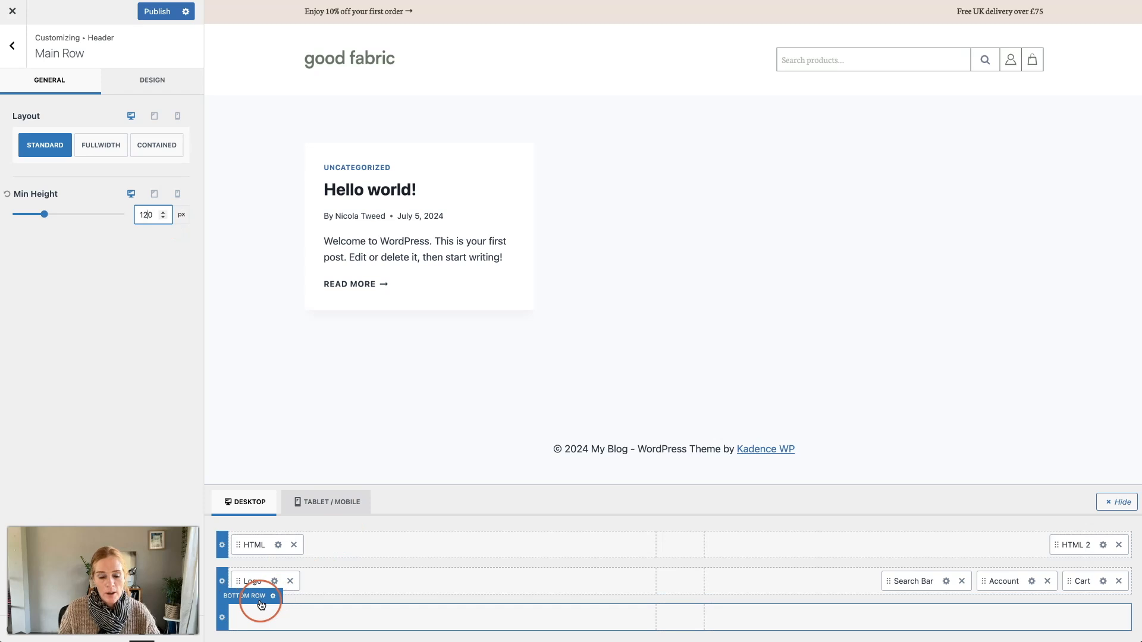
Step: Place the Primary Navigation in the centre of the header's bottom row and open that row's design settings
click(681, 618)
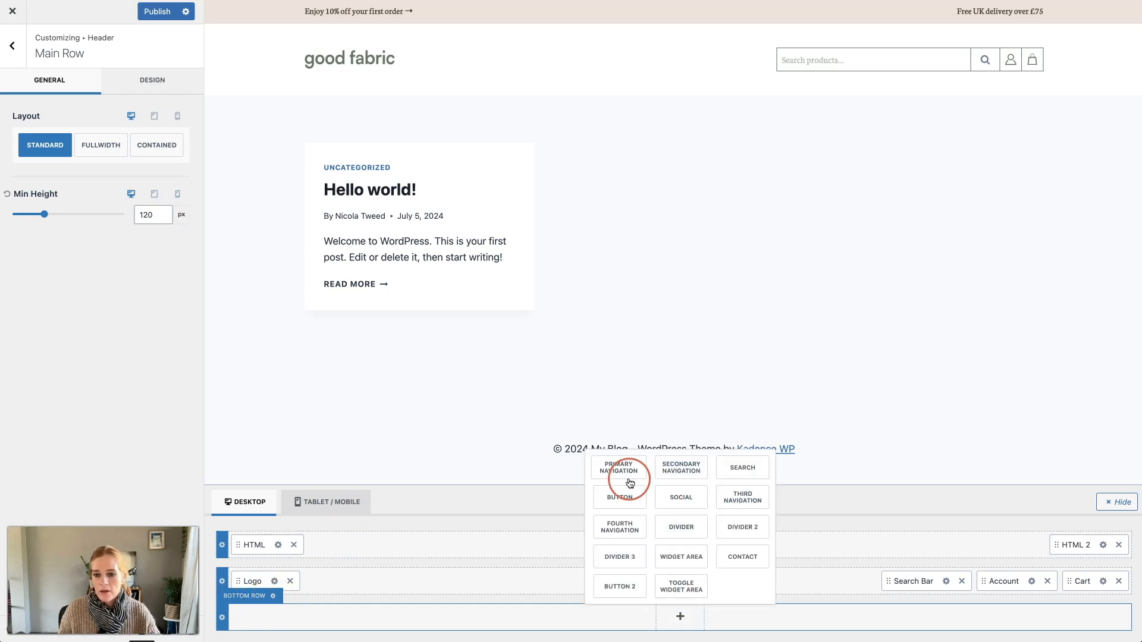
click(629, 483)
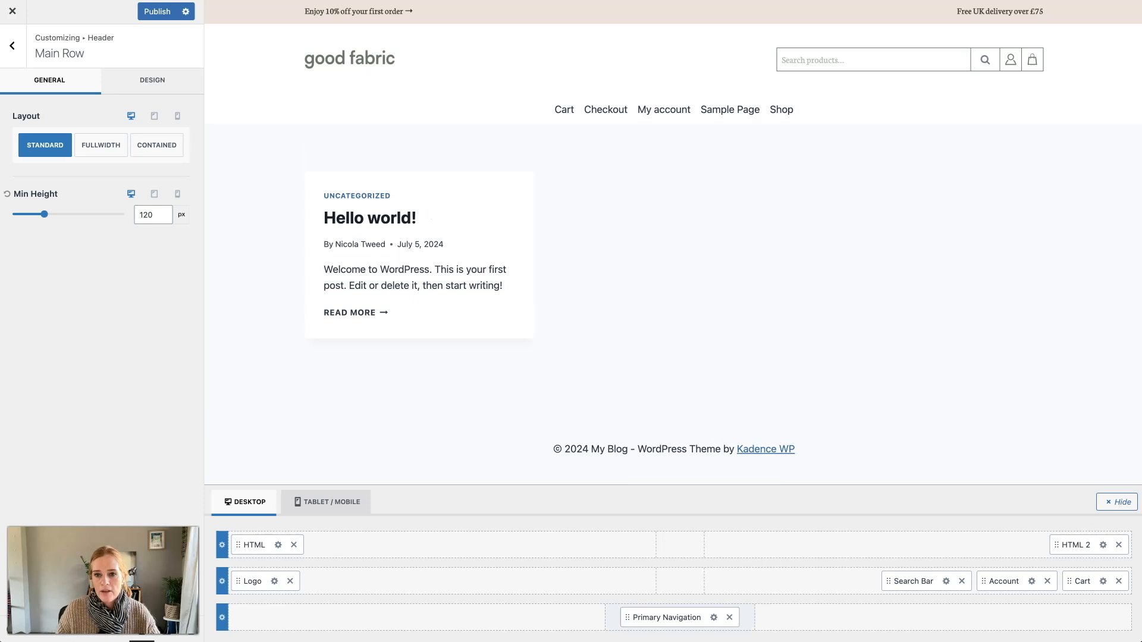
click(272, 597)
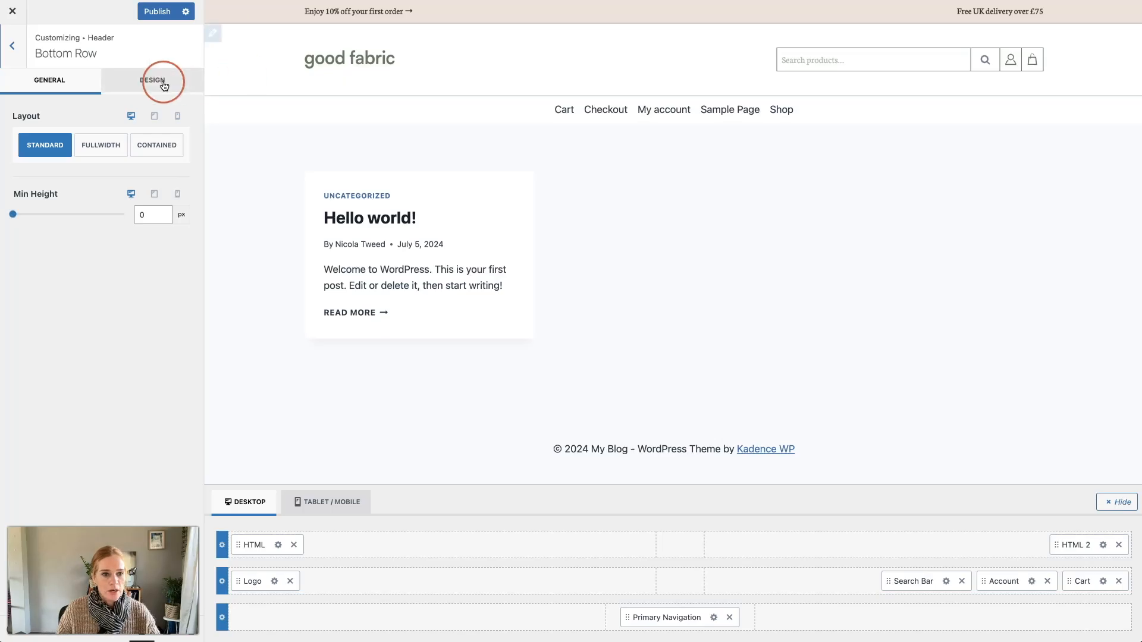
click(159, 82)
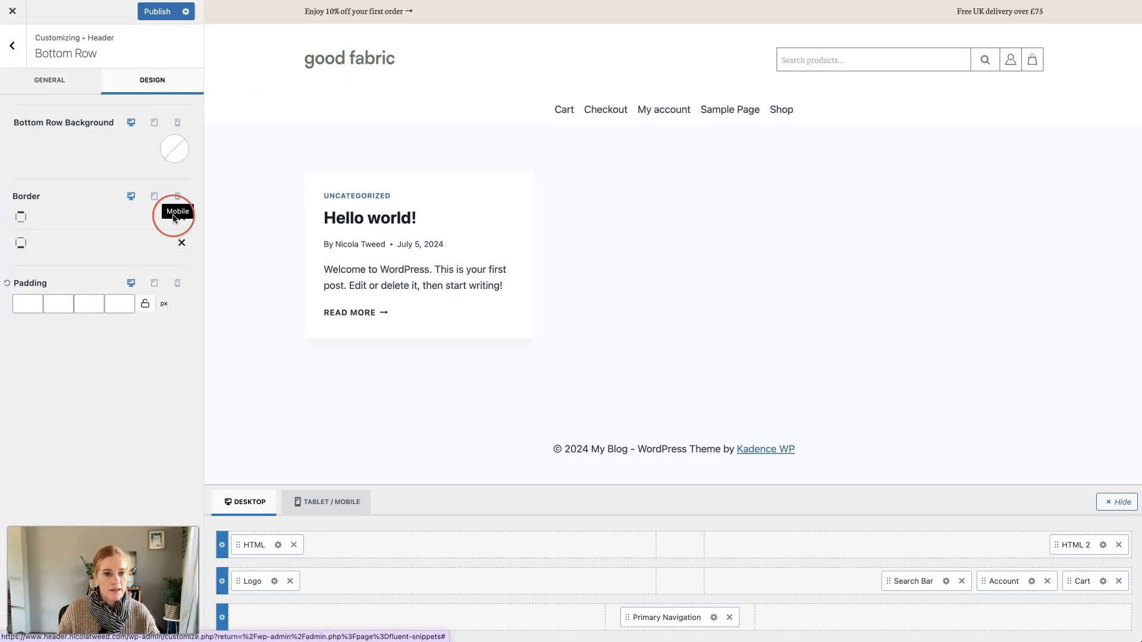
Step: Give the bottom row a 1 px solid top border in #667665, copying the colour from the Colors note
click(183, 220)
click(188, 269)
click(135, 220)
text(1)
click(109, 217)
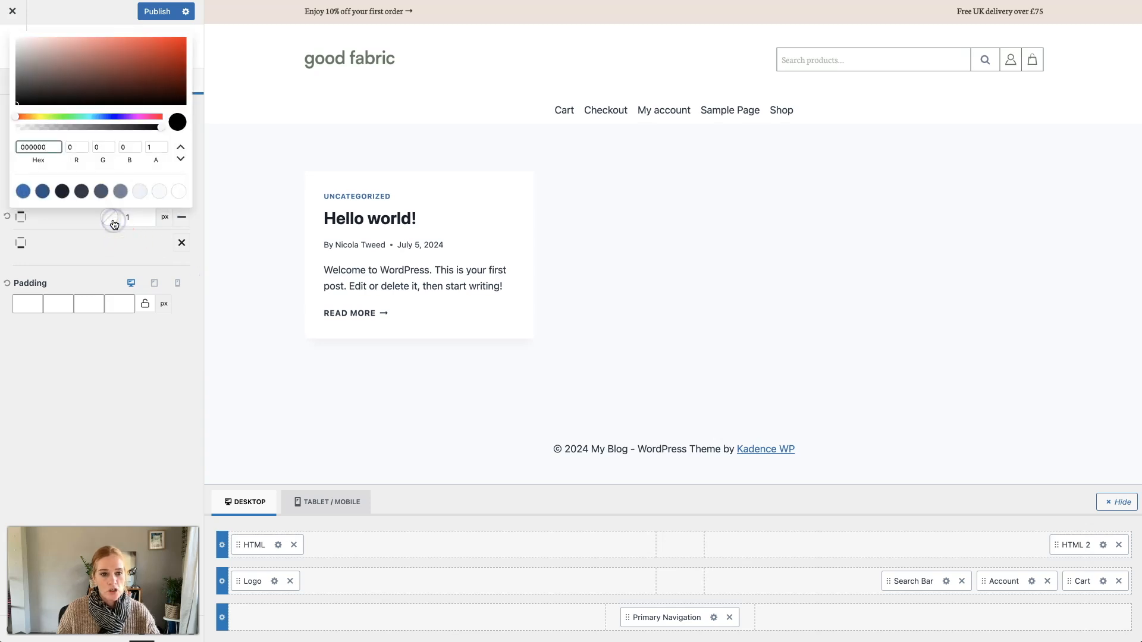
key(super+Tab)
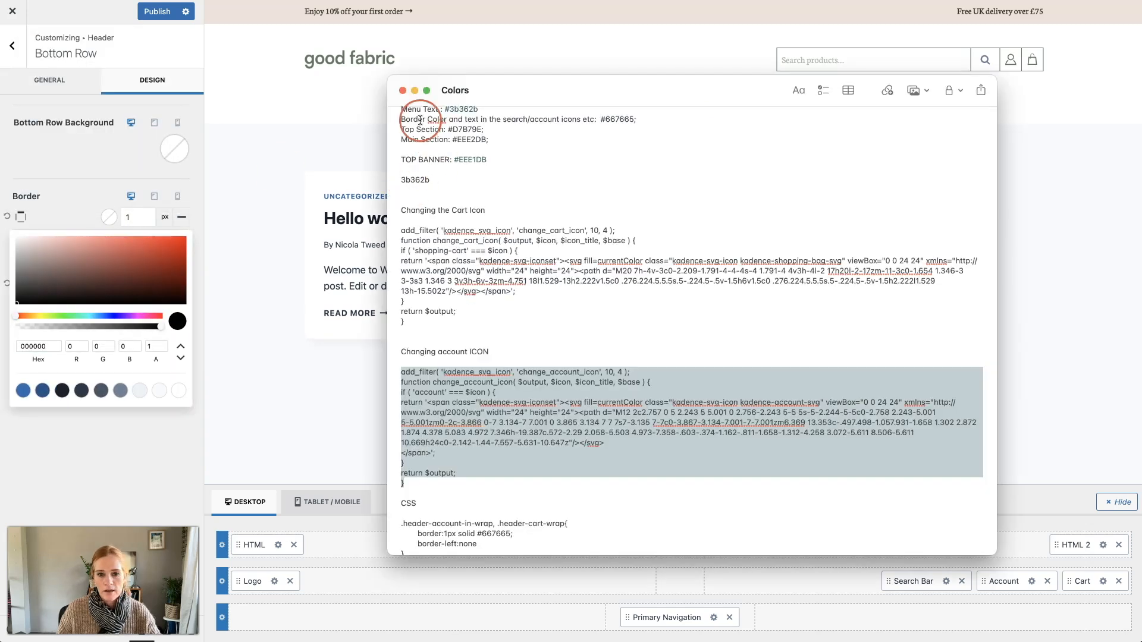
scroll(424, 156, up, 1)
drag(634, 136, 602, 136)
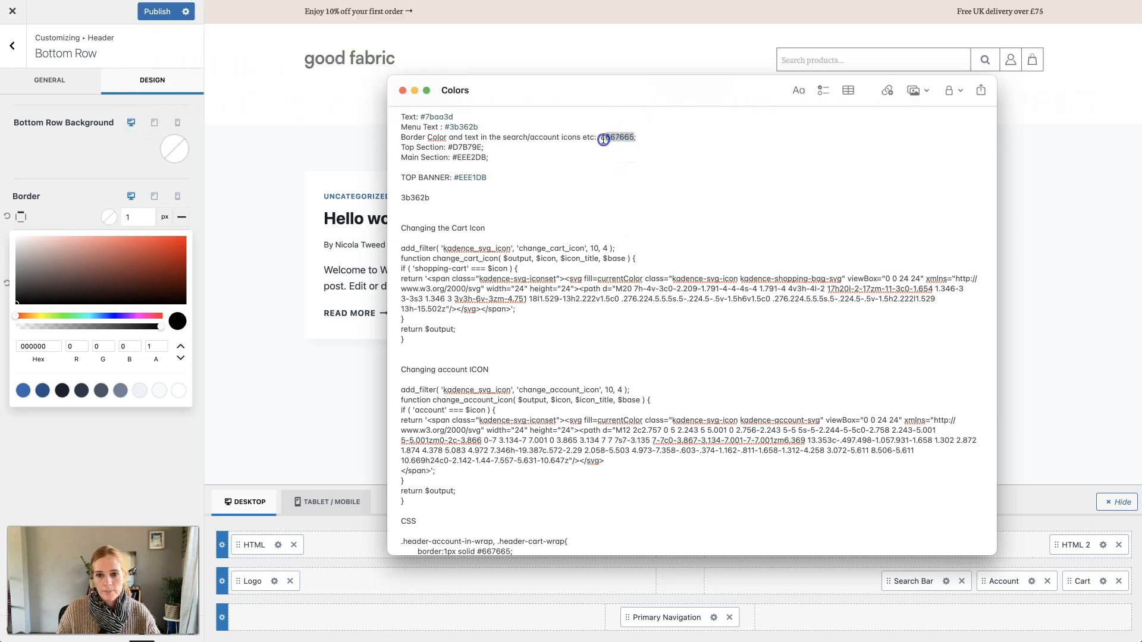
key(ctrl+c)
click(56, 345)
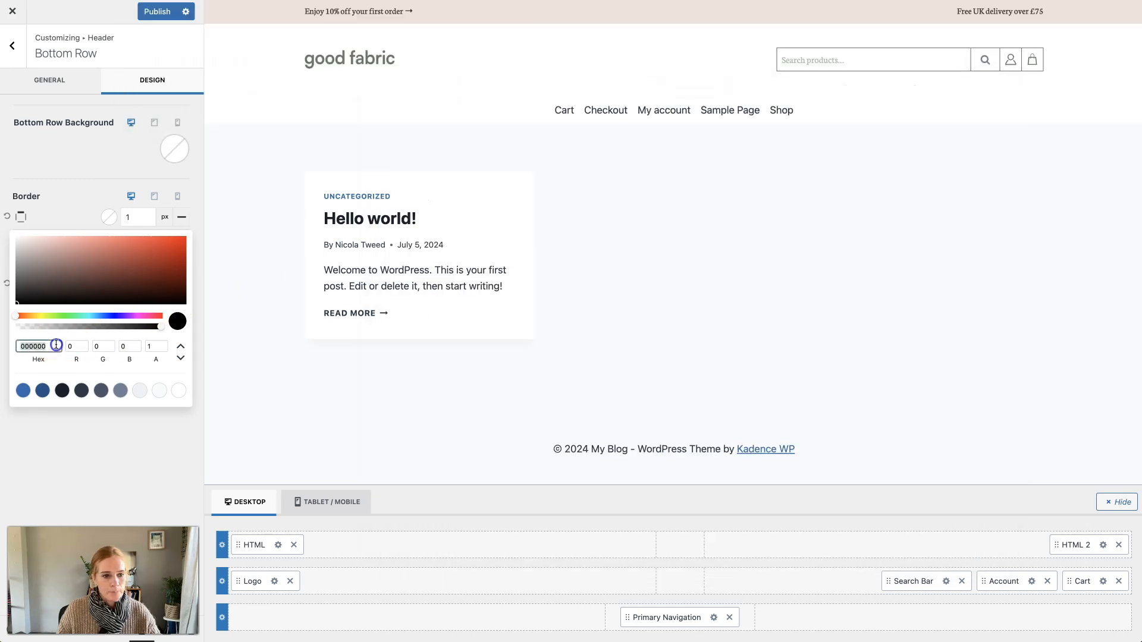
key(ctrl+v)
click(109, 447)
Step: Give the bottom row a matching 1 px solid bottom border in the copied colour #667665
click(182, 242)
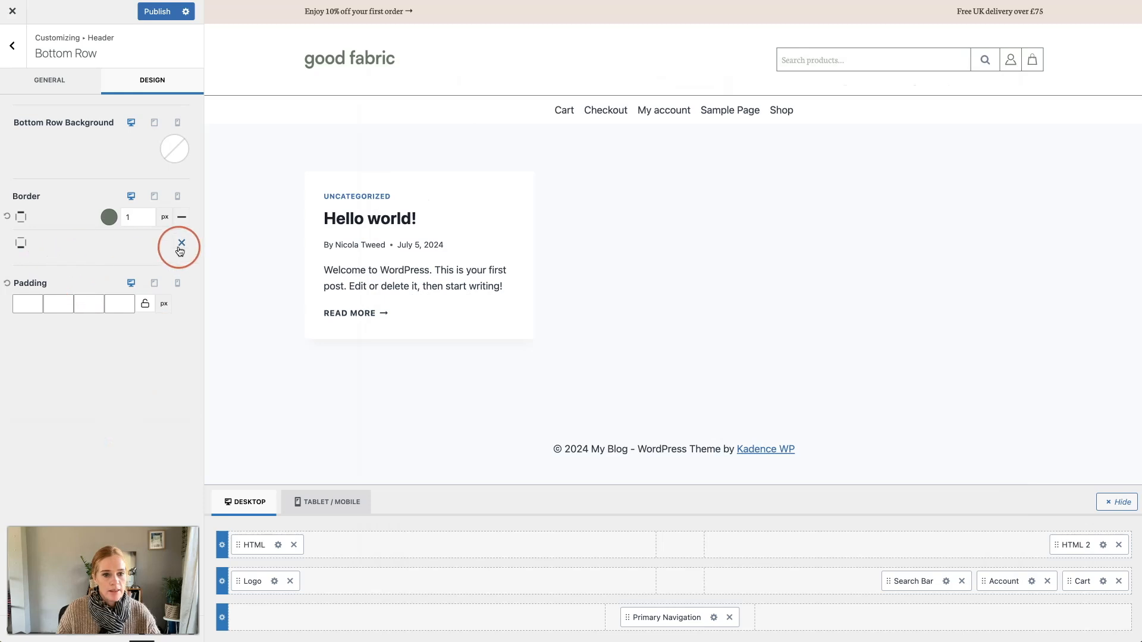
click(184, 297)
click(109, 242)
drag(57, 172, 8, 173)
key(ctrl+v)
click(90, 334)
text(1)
click(117, 398)
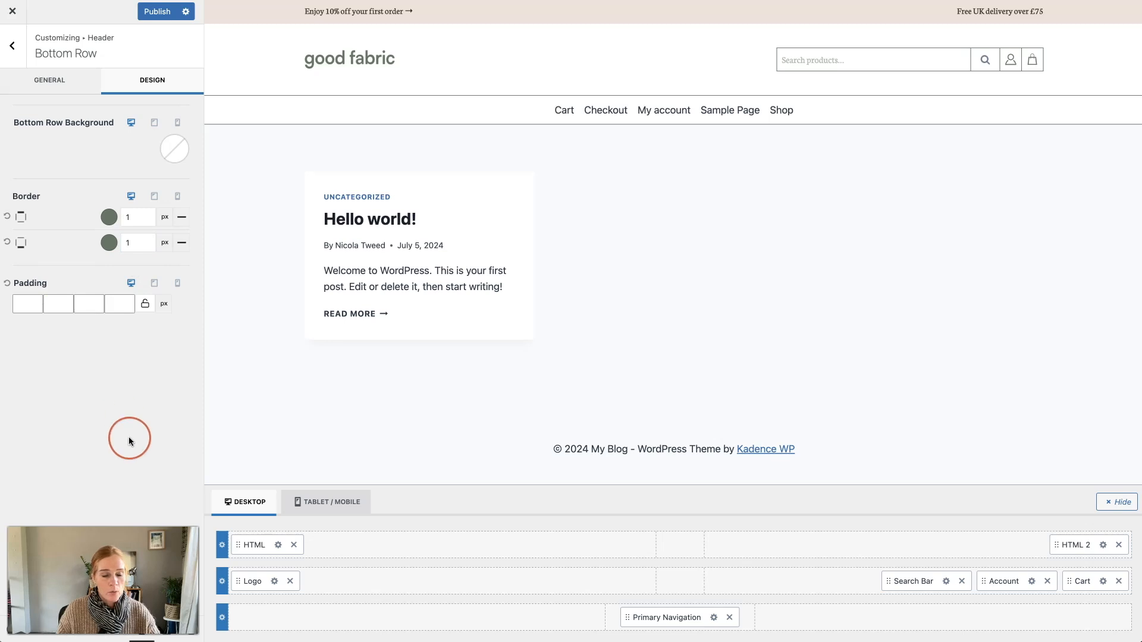
Step: Set the bottom row's top and bottom padding to 5 px
click(27, 305)
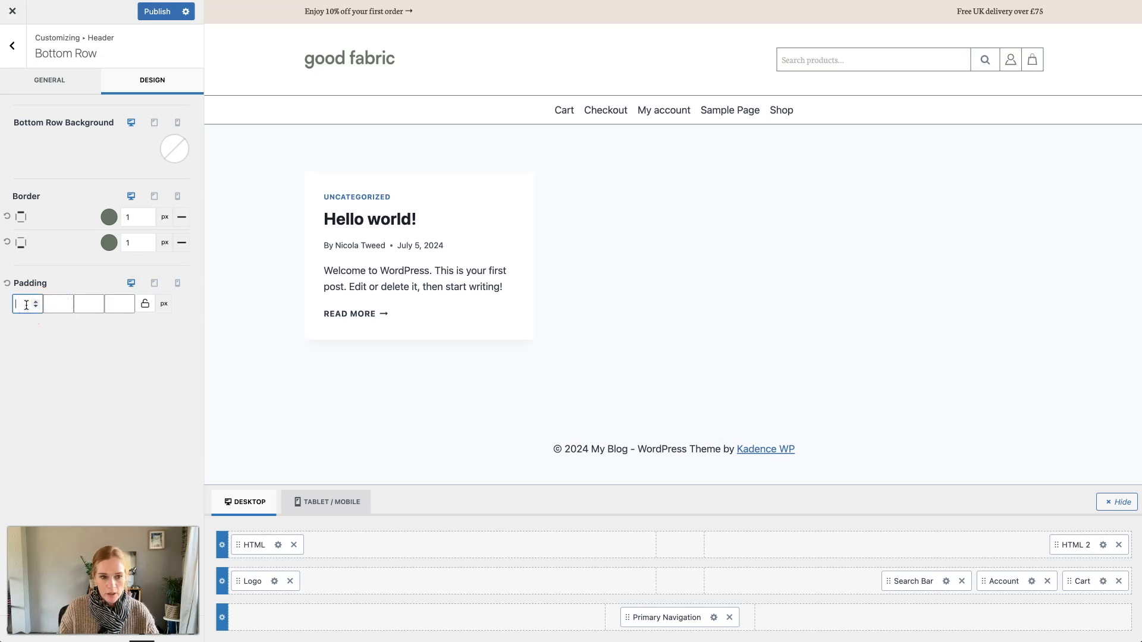
text(20)
key(BackSpace)
key(BackSpace)
text(5)
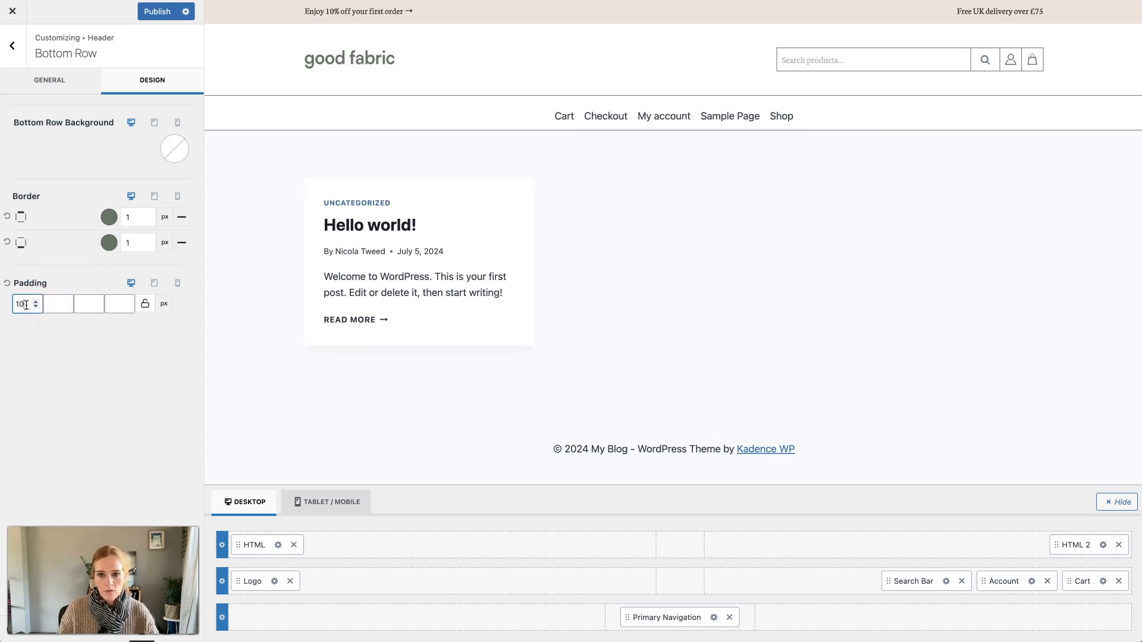
key(Tab)
key(Tab)
text(5)
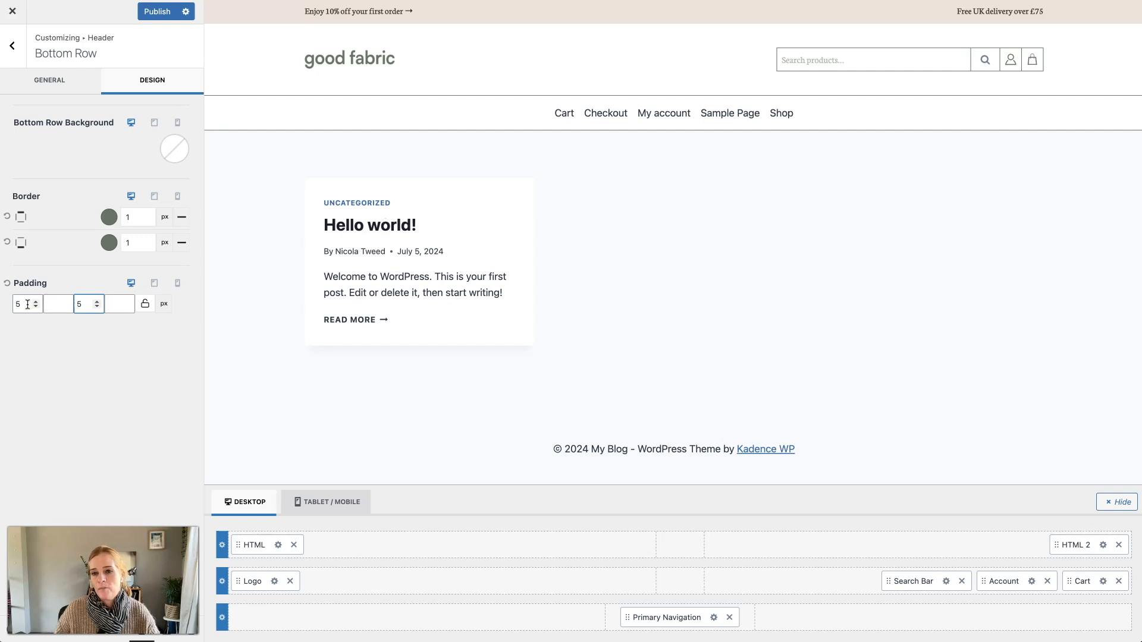
Step: Set the primary navigation's initial and hover colours to #3b362b
click(713, 617)
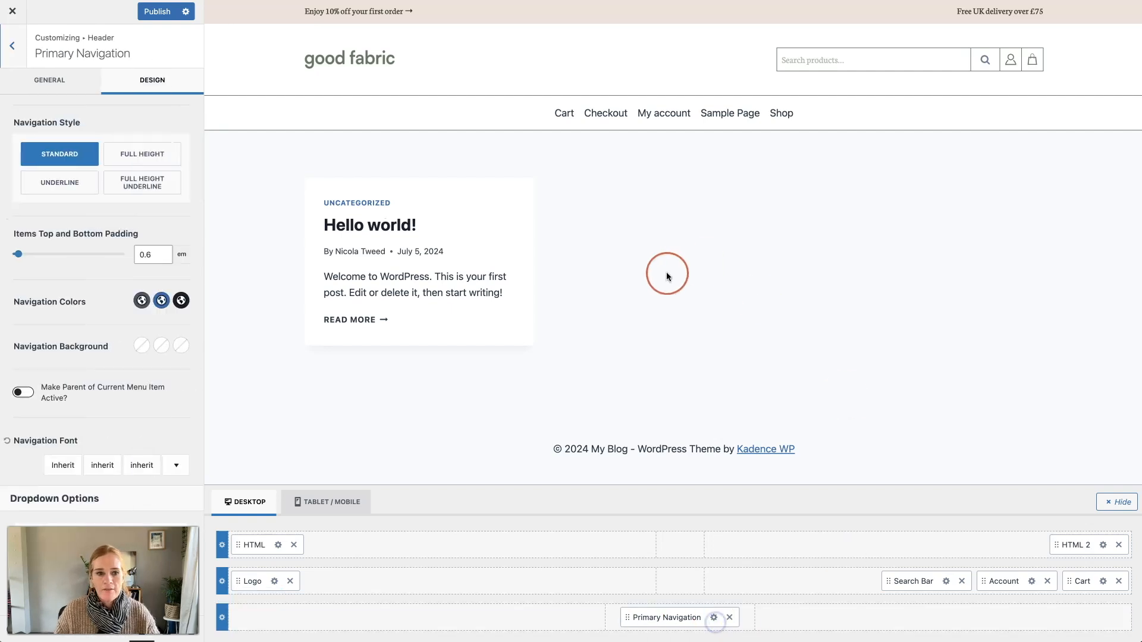
click(142, 301)
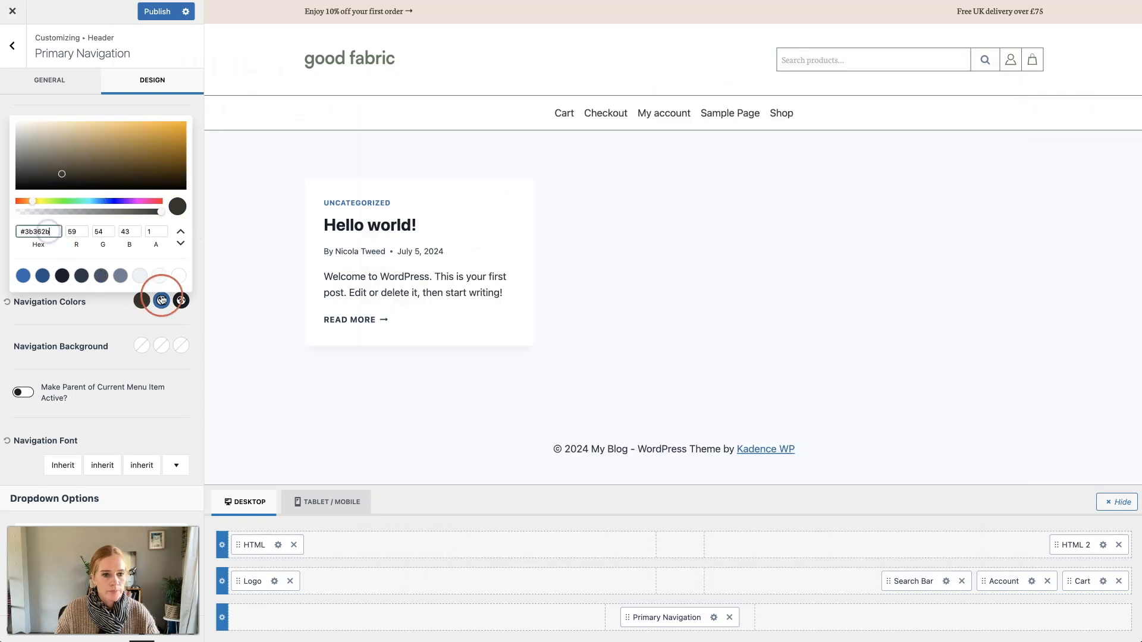
click(118, 356)
Step: Transform the primary navigation text to uppercase and set its font to Montserrat
click(142, 465)
click(60, 436)
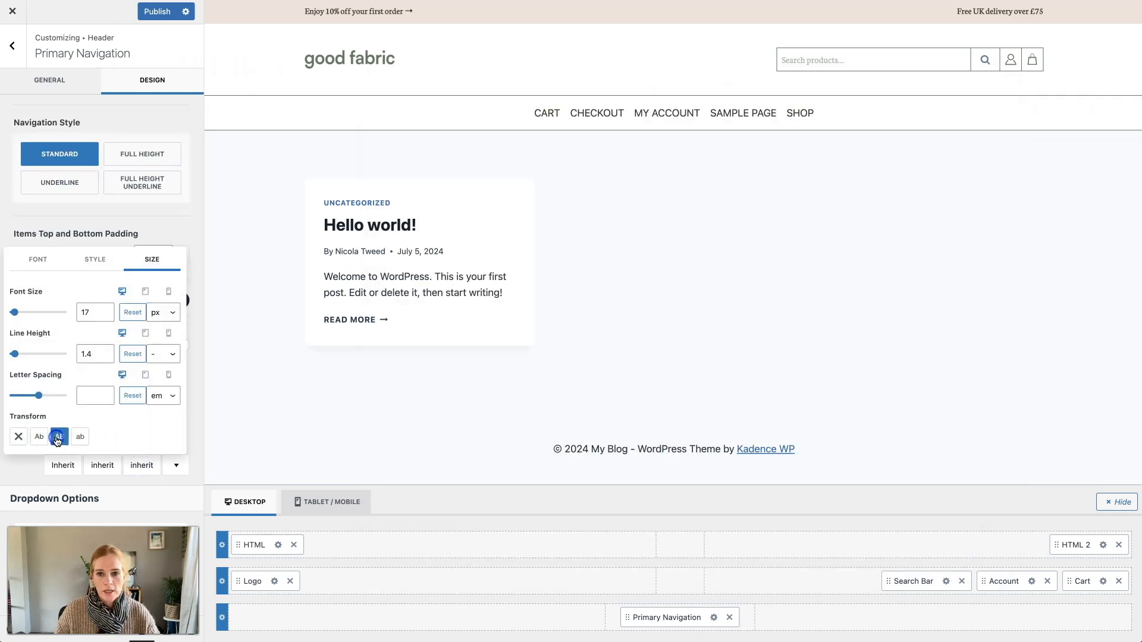
click(47, 262)
click(52, 289)
text(mont)
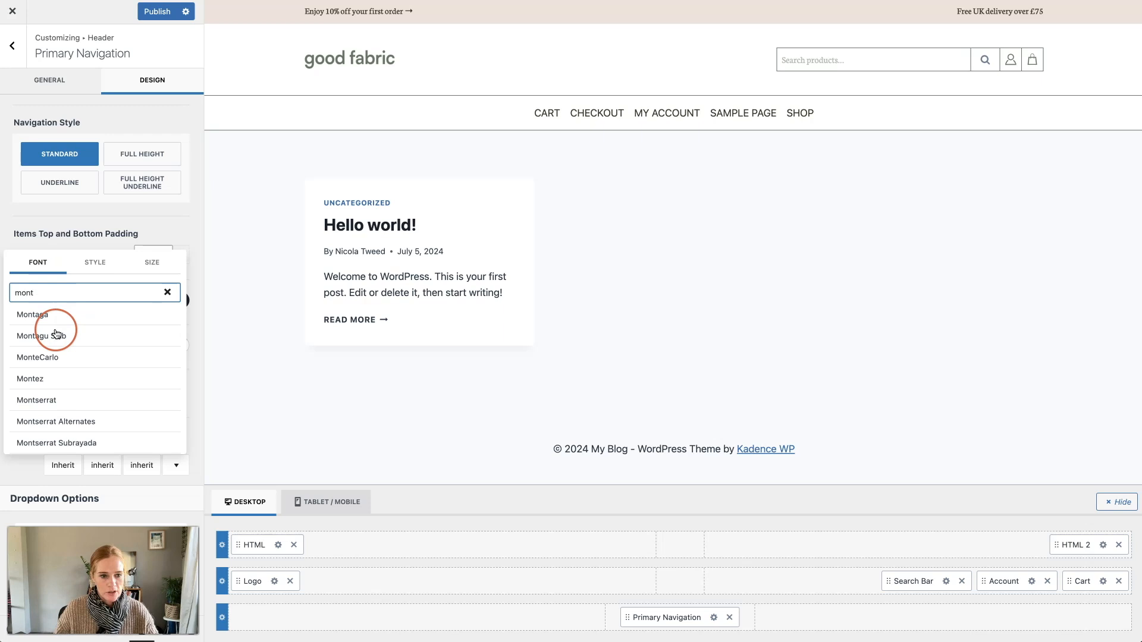
click(53, 402)
Step: Set the primary navigation's font weight to 600 and reduce its font size
click(96, 262)
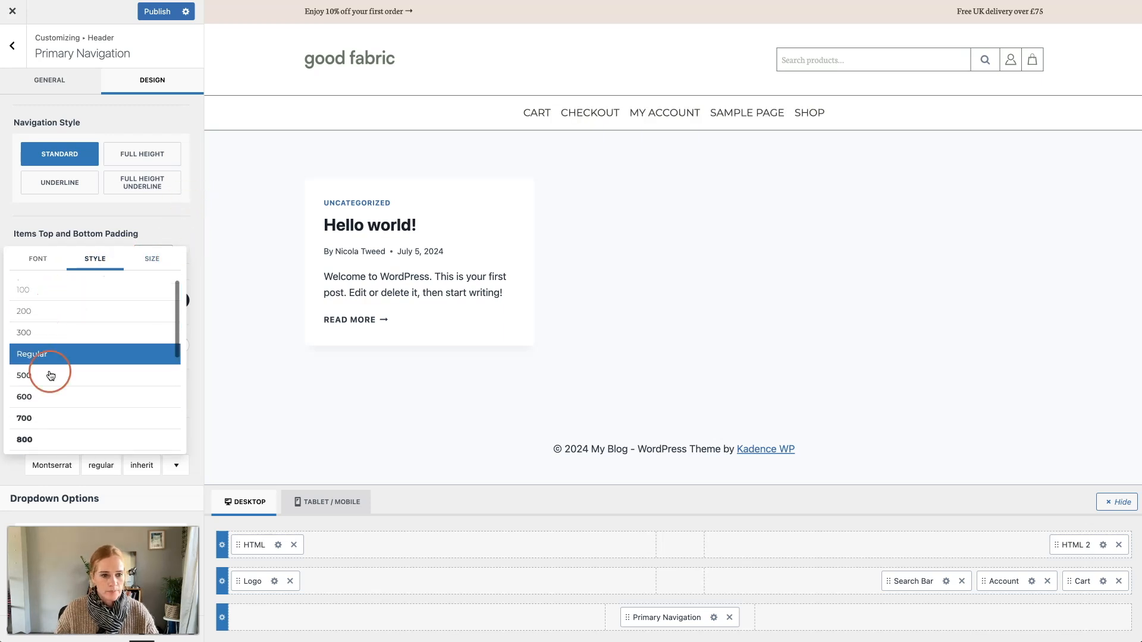
click(50, 396)
click(151, 262)
double_click(97, 314)
text(22)
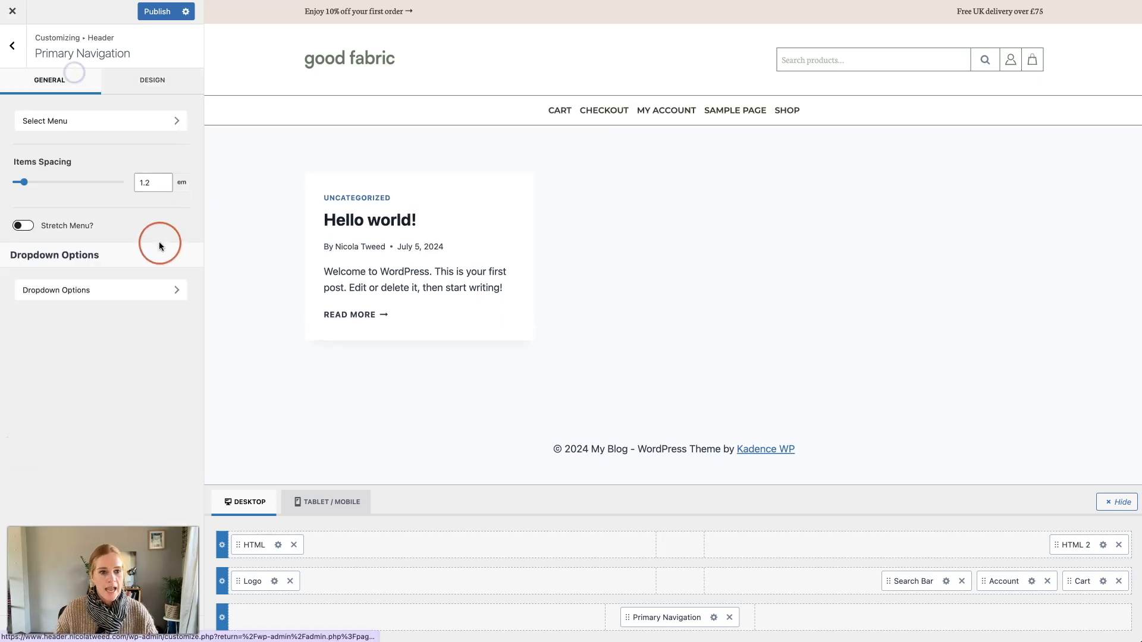
Step: Set the primary navigation's items spacing to 1.8 em
click(147, 184)
key(BackSpace)
text(8)
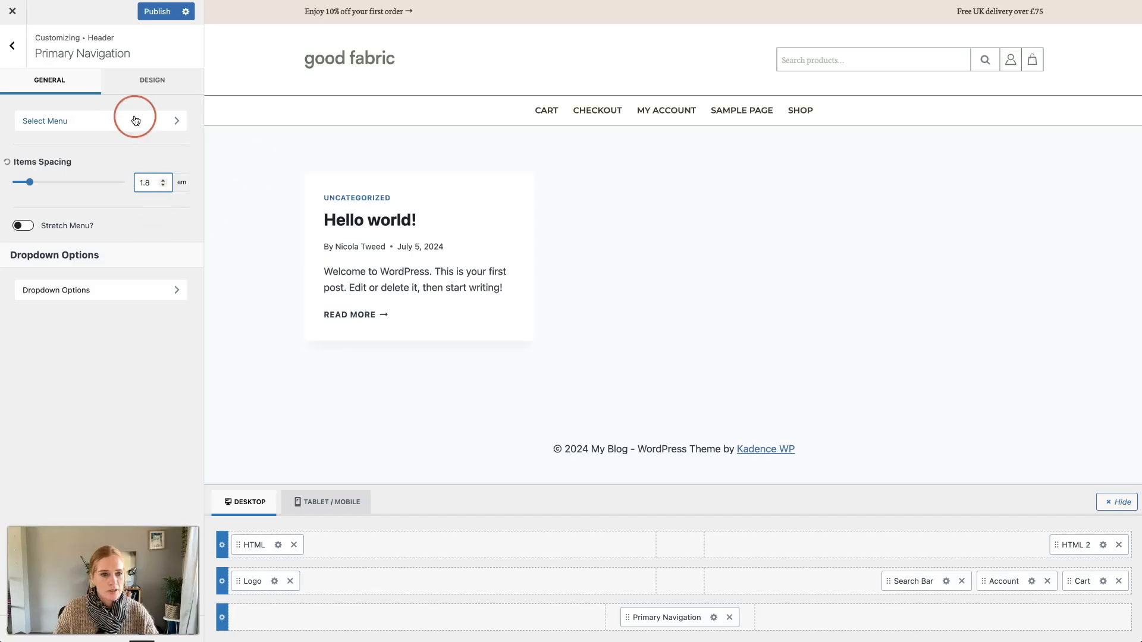
Step: Set the primary navigation's font size to 13 px and publish the header changes
click(142, 90)
click(136, 470)
double_click(90, 312)
text(12)
key(Up)
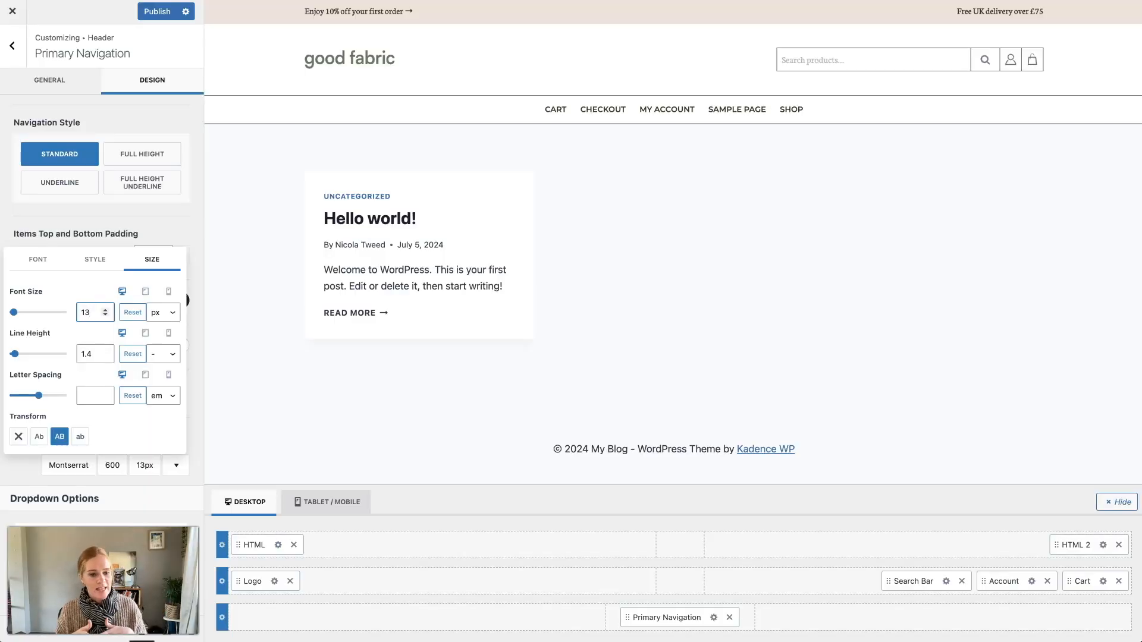
click(164, 12)
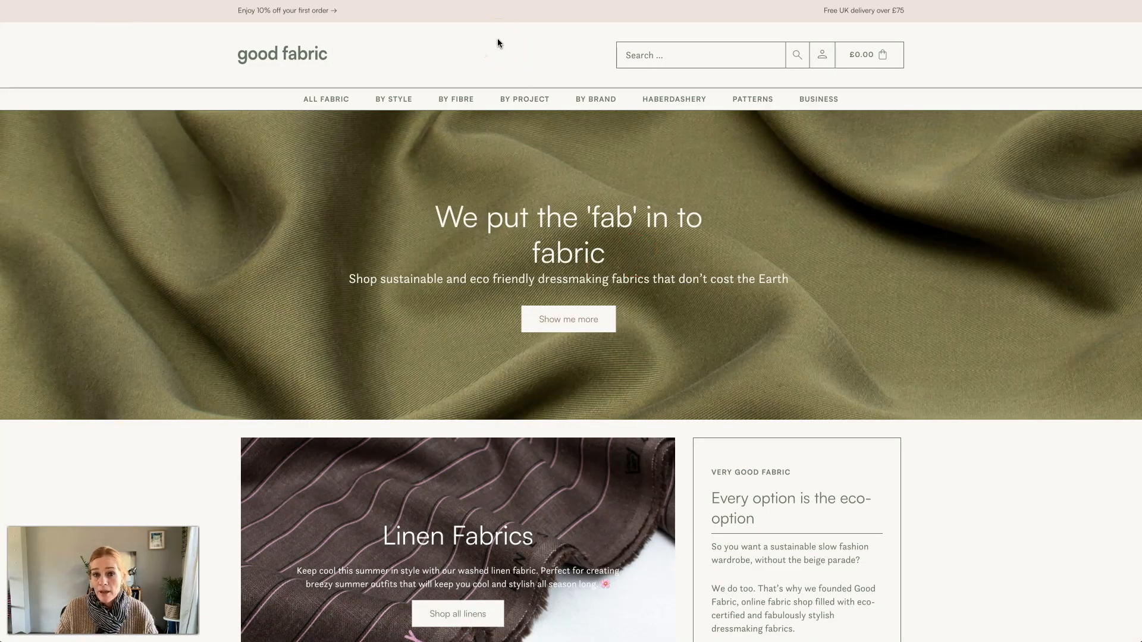
Step: Switch to the good fabric website and examine its mobile header in the developer tools' iPhone XR preview, adjusting the preview zoom
right_click(497, 39)
click(593, 269)
mouse_move(673, 94)
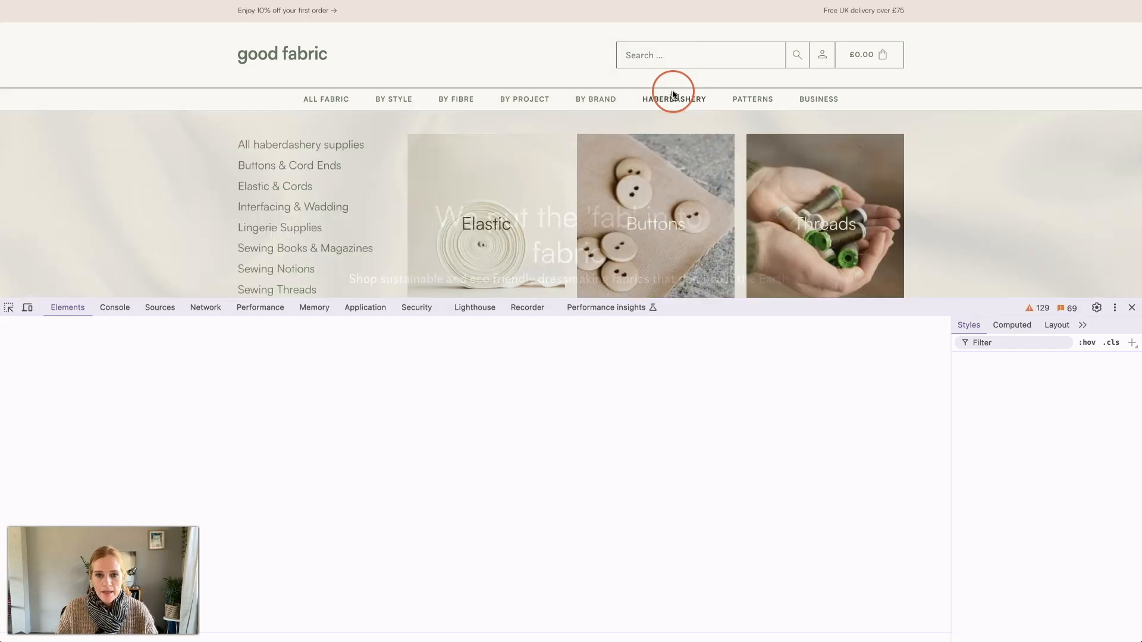
click(27, 308)
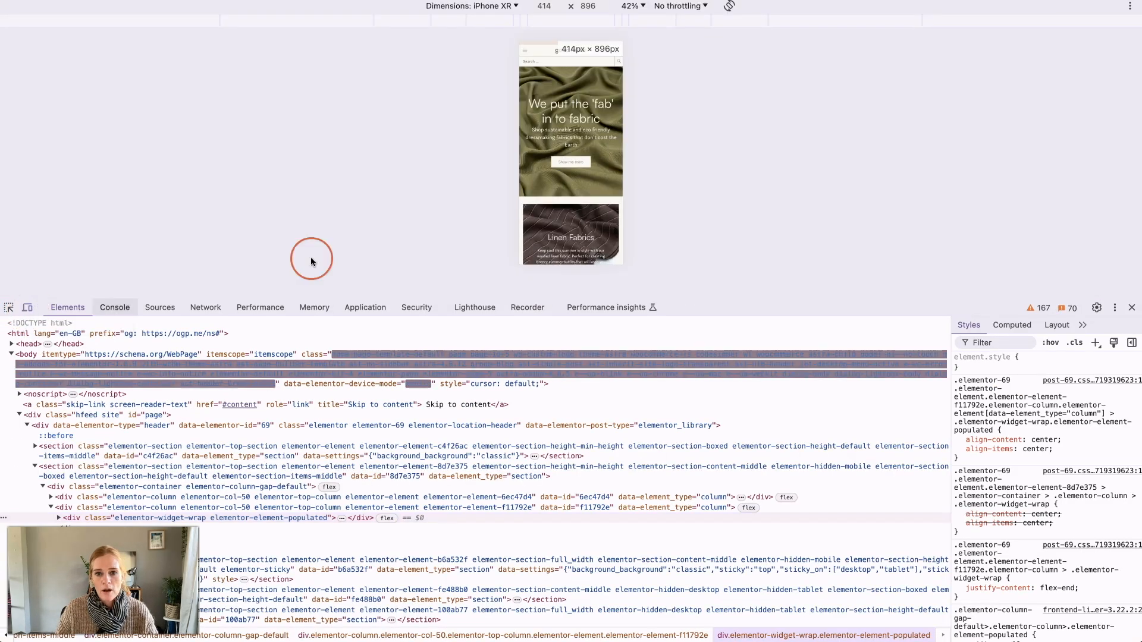
click(634, 7)
click(643, 67)
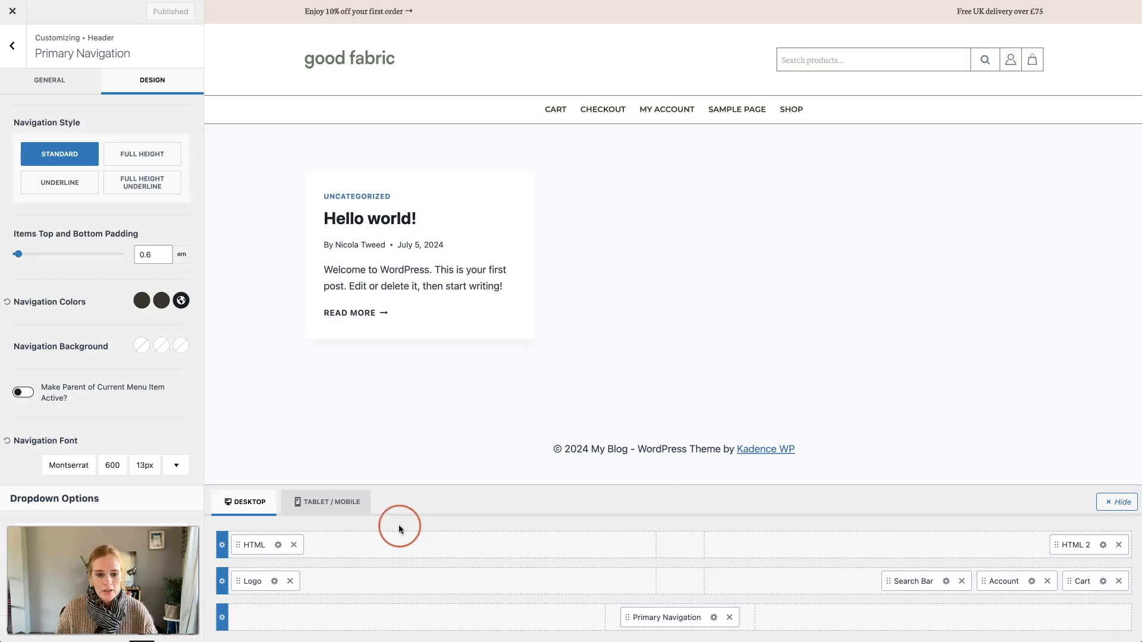
Step: Return to the customizer's tablet/mobile header and move the Logo to the main row's centre and the Trigger to its left section
click(317, 505)
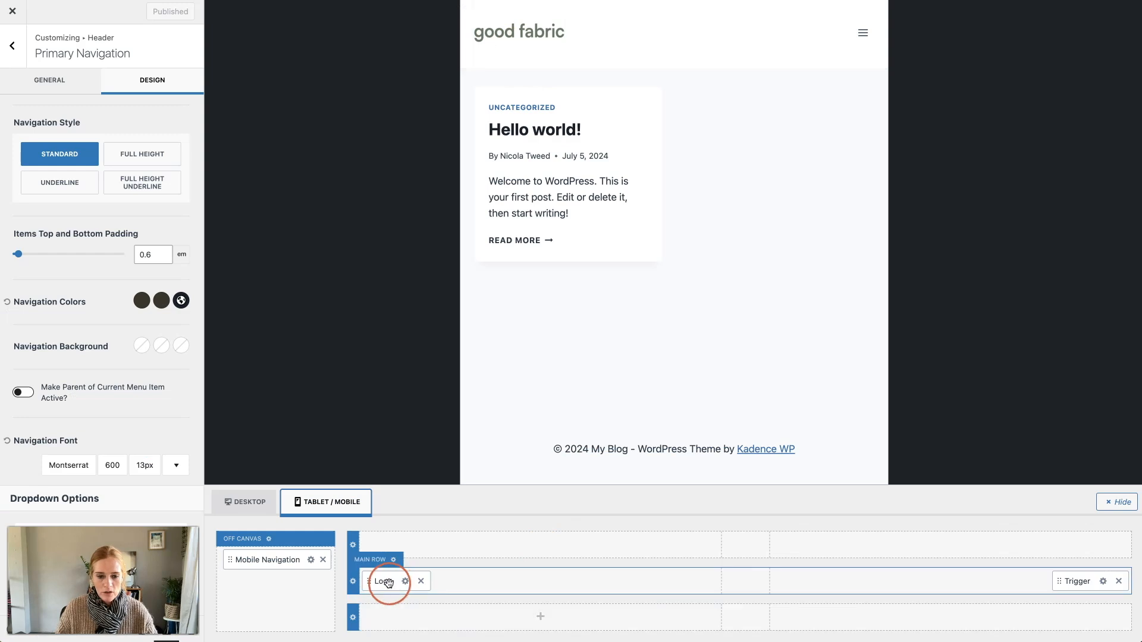
drag(369, 581, 722, 584)
drag(1077, 582, 518, 577)
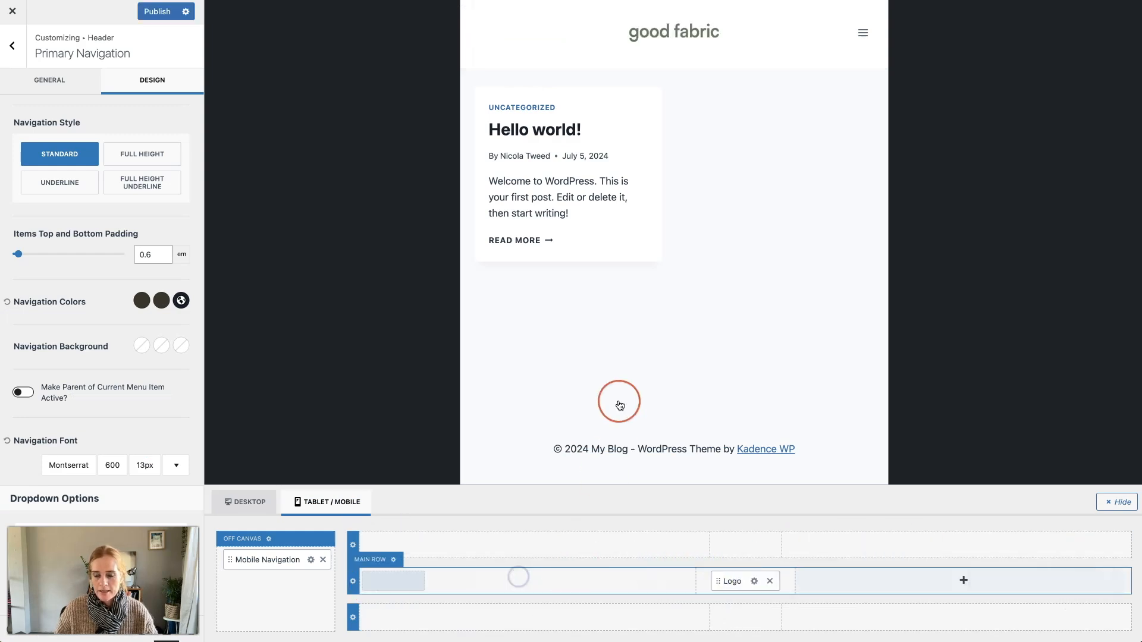
Step: Add Account and Cart to the mobile main row's right section and a Search Bar to the bottom row's centre
click(963, 580)
click(903, 490)
click(971, 581)
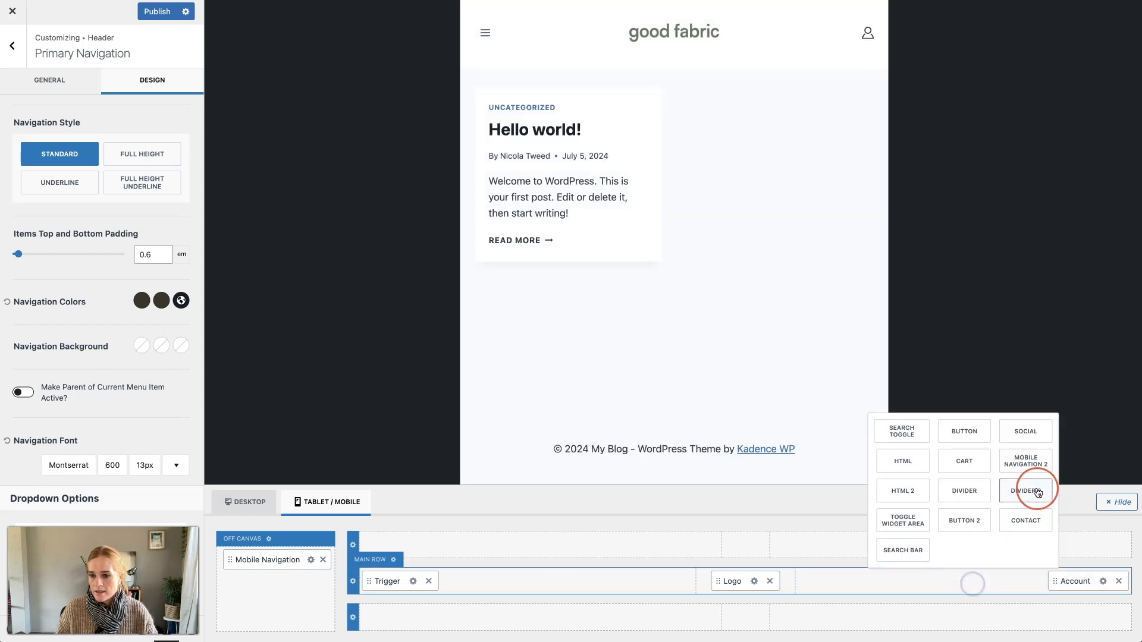
click(965, 459)
click(746, 617)
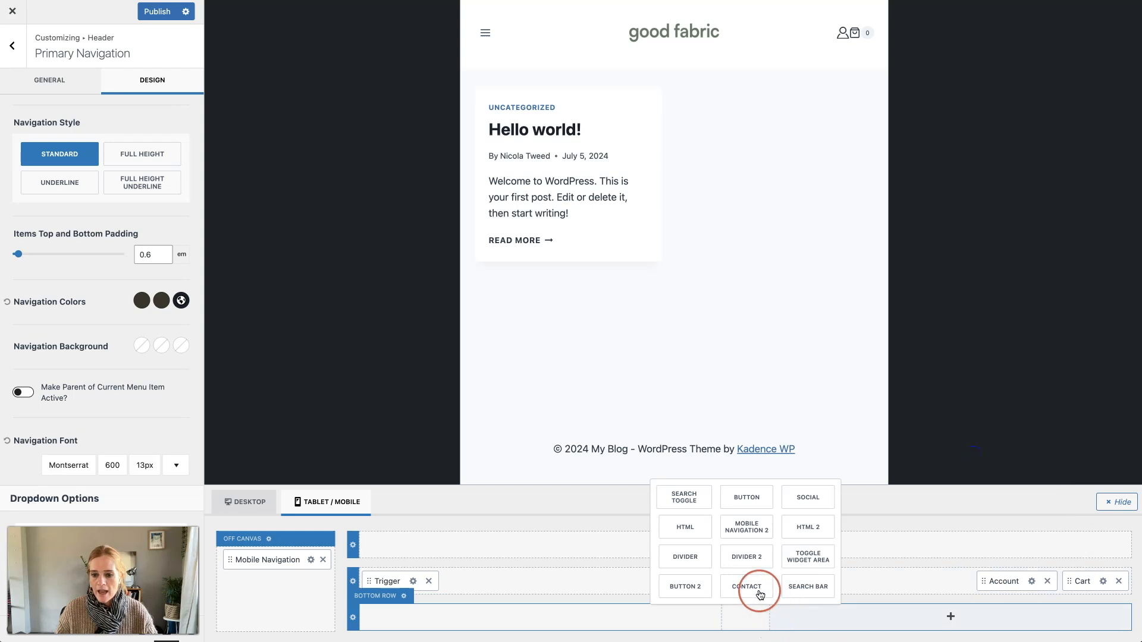
click(797, 585)
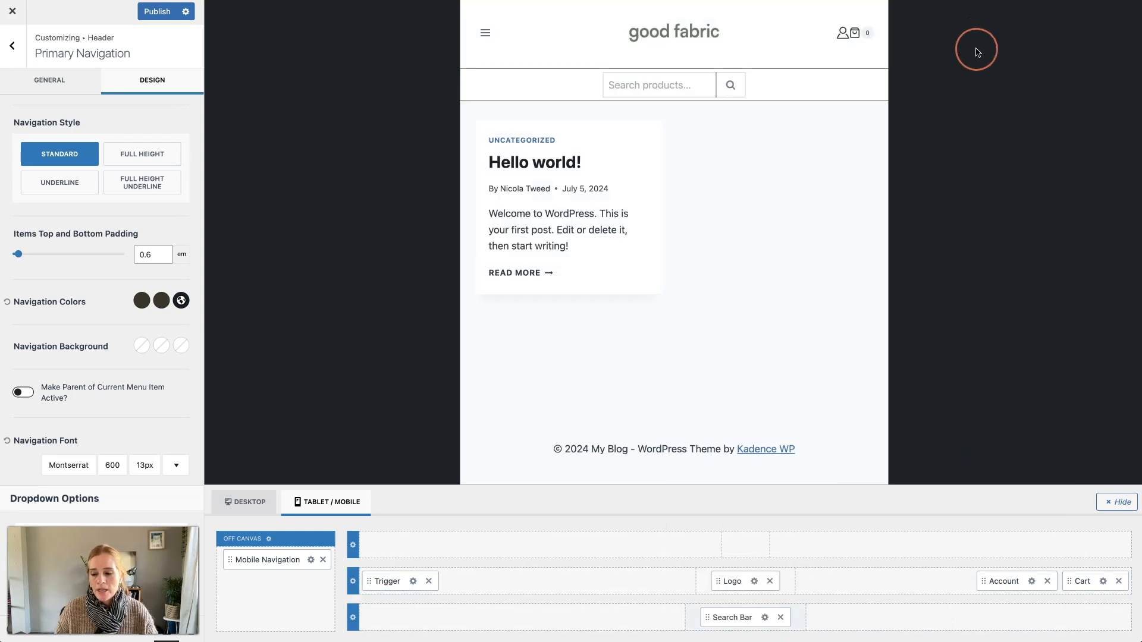
Step: Enlarge the mobile header account's logged-in icon
click(1031, 581)
click(156, 82)
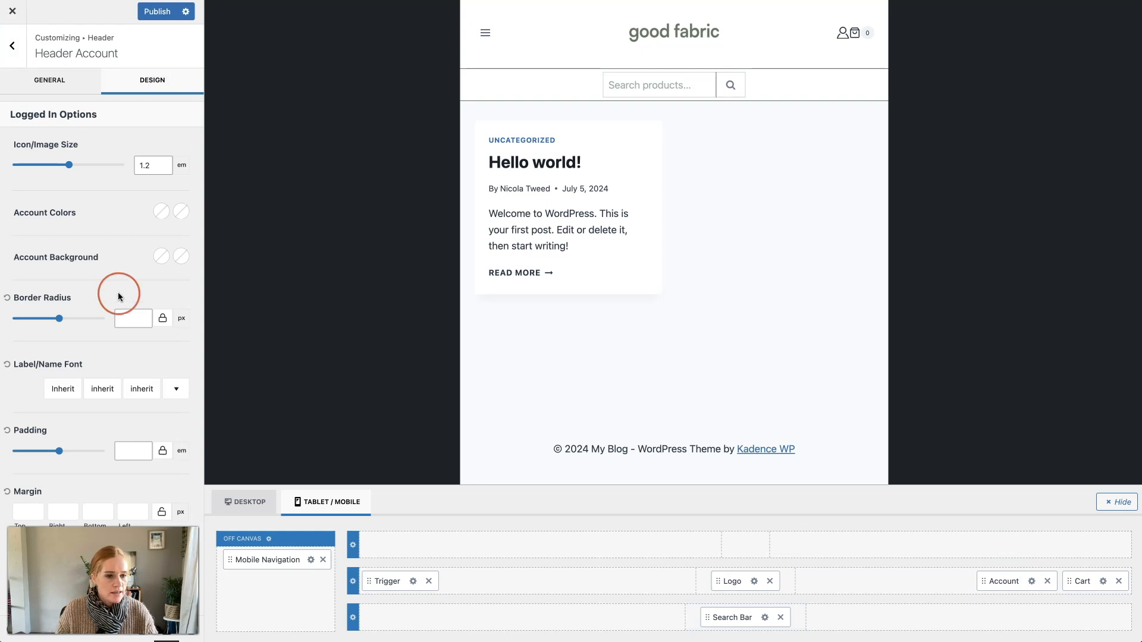
click(147, 166)
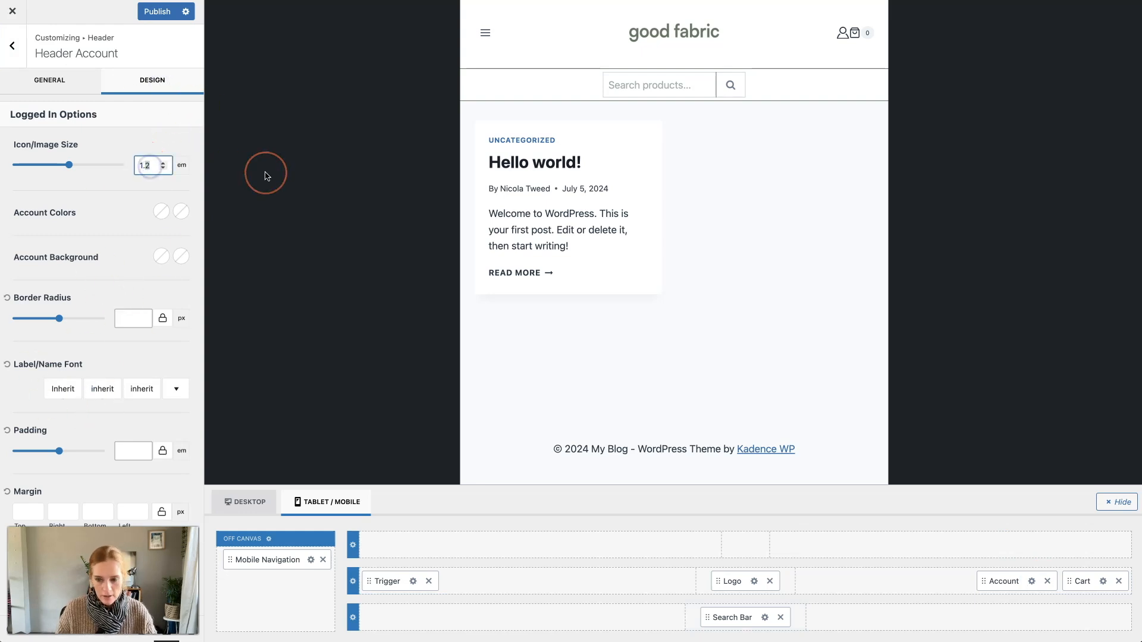
Step: Switch the mobile header cart to the shopping cart icon and set its icon size to 1.5 em
click(1104, 581)
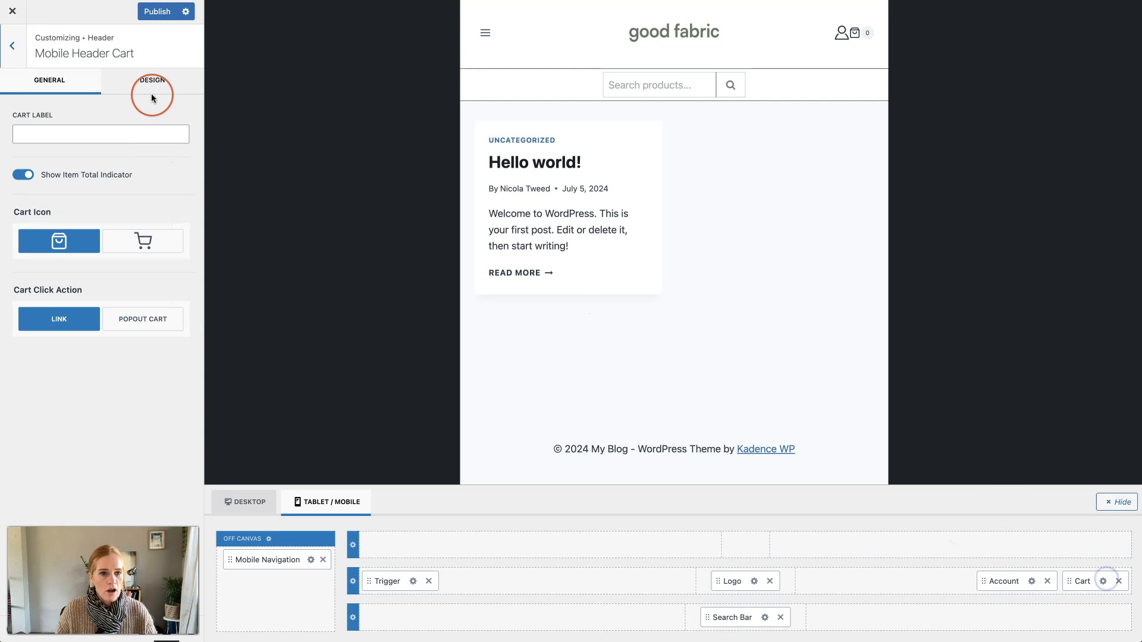
click(161, 237)
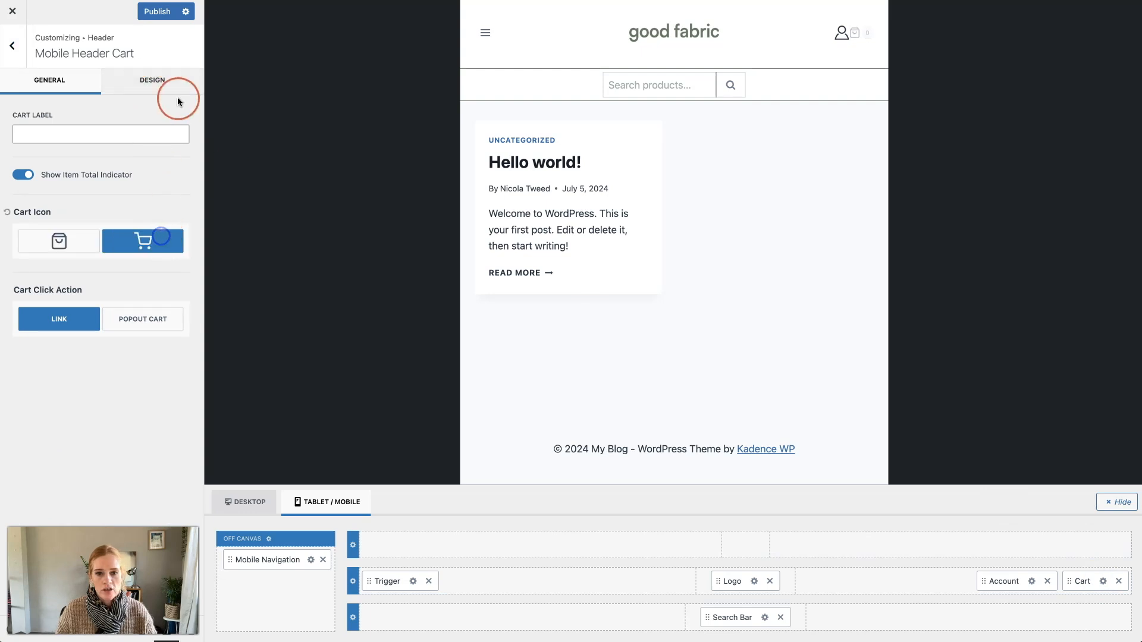
click(148, 82)
text(1.5)
Step: Set the mobile header trigger's icon size to 32 px
click(21, 290)
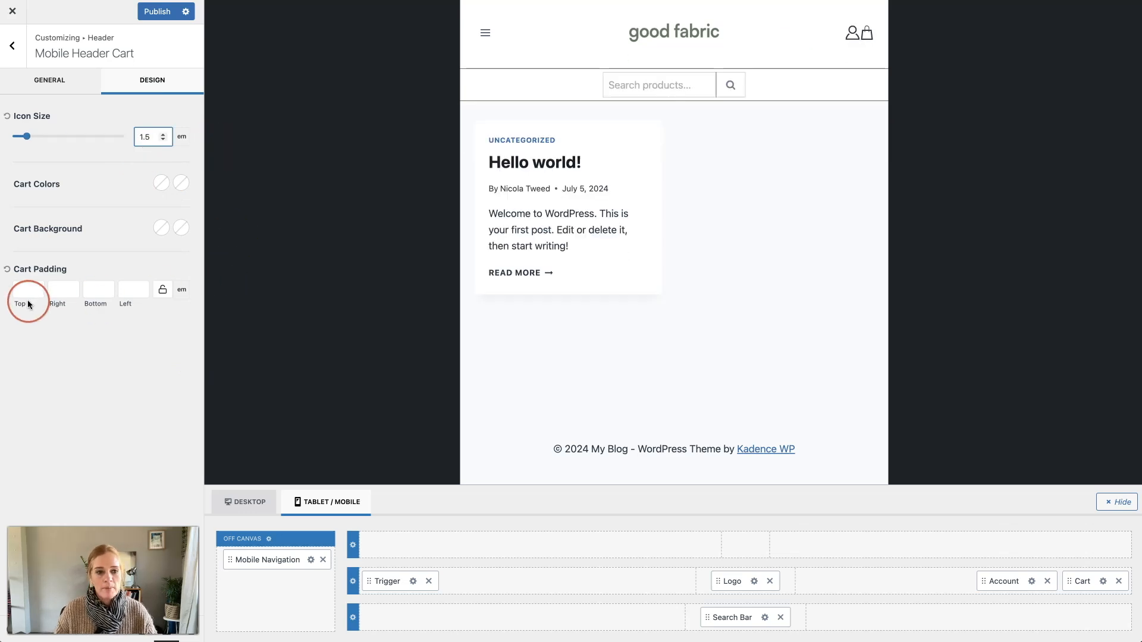
click(470, 37)
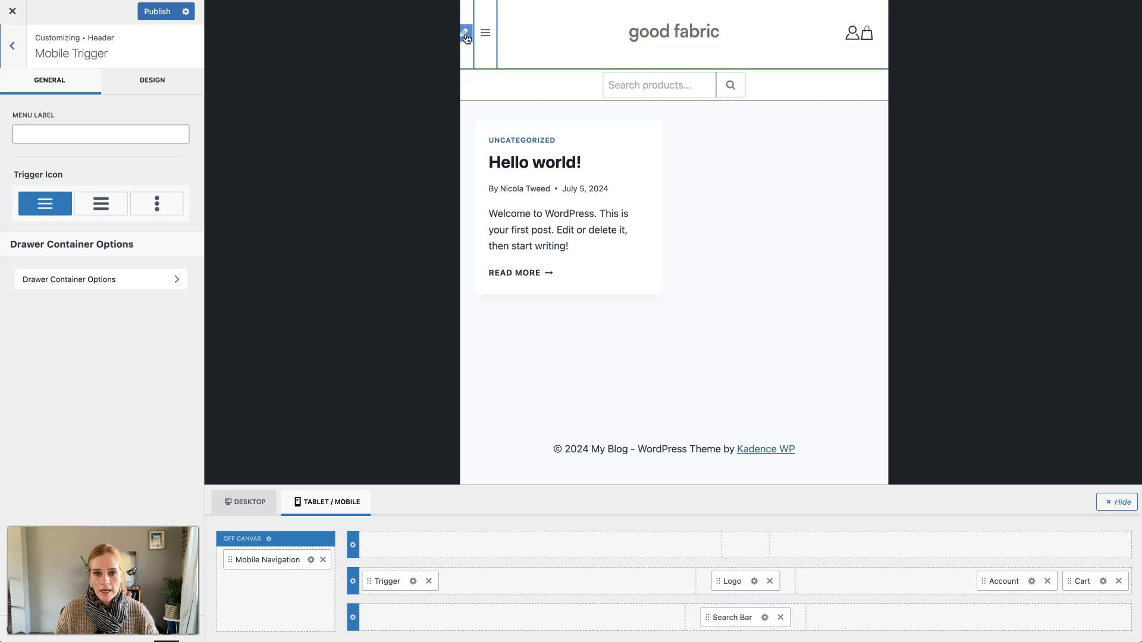
click(185, 89)
click(141, 212)
drag(141, 212, 131, 212)
text(32)
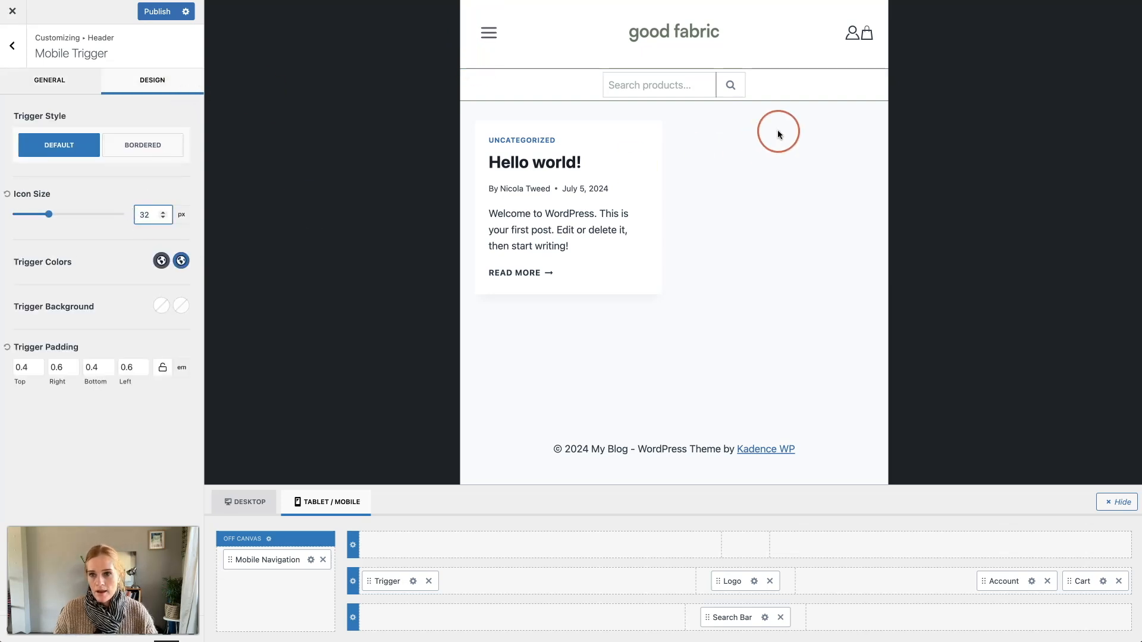
Step: Set the header main row's minimum height for mobile to 70 px
click(393, 560)
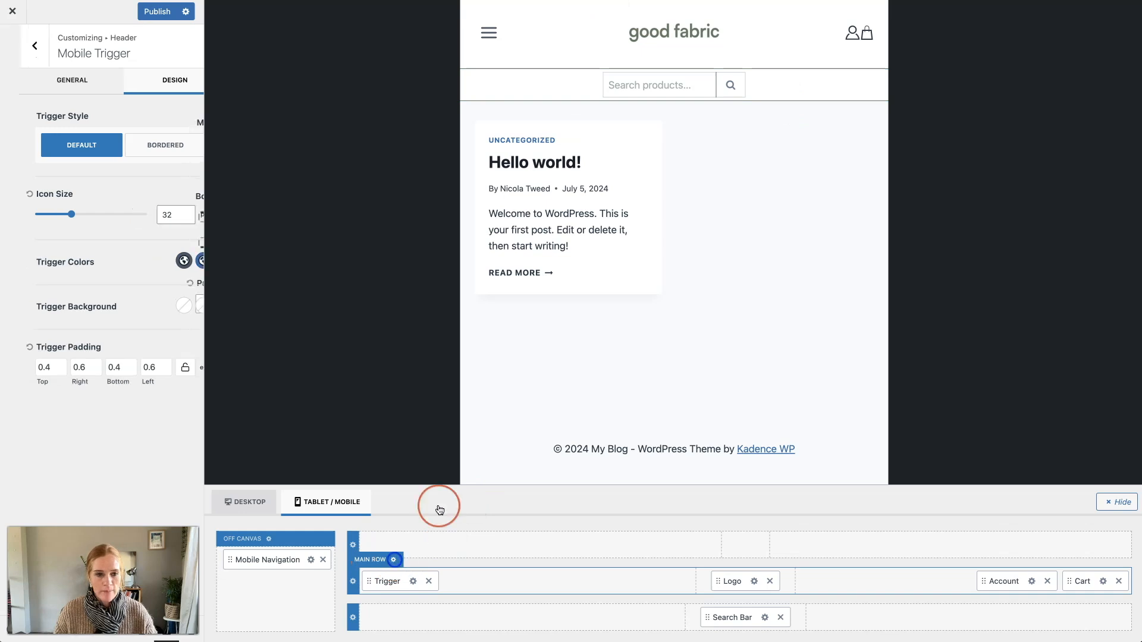
click(66, 79)
click(179, 194)
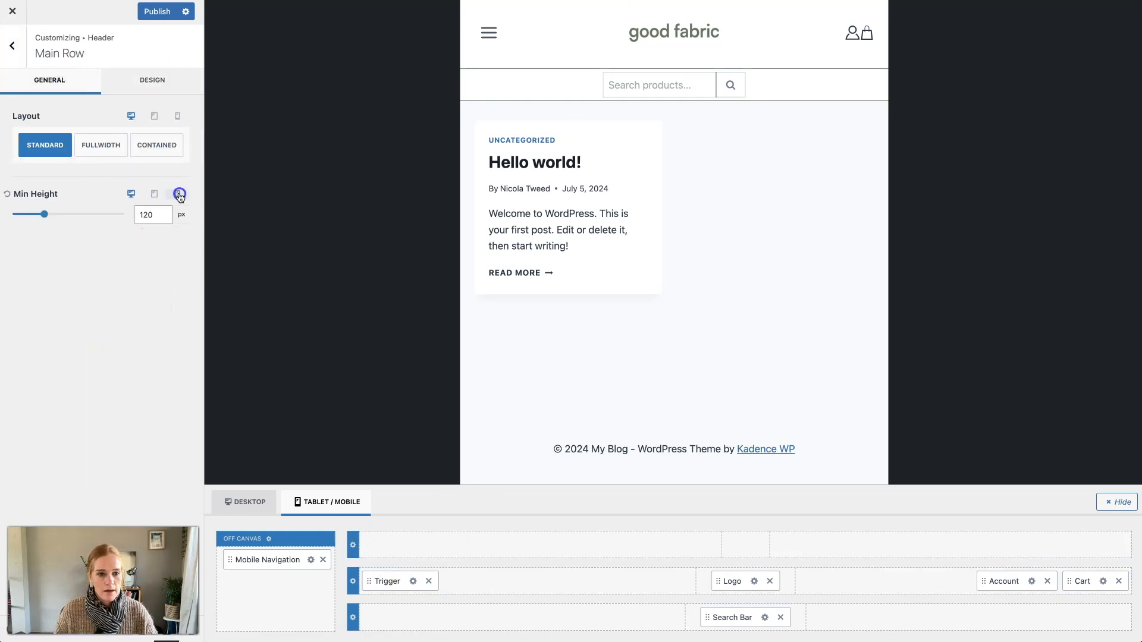
click(145, 213)
click(154, 194)
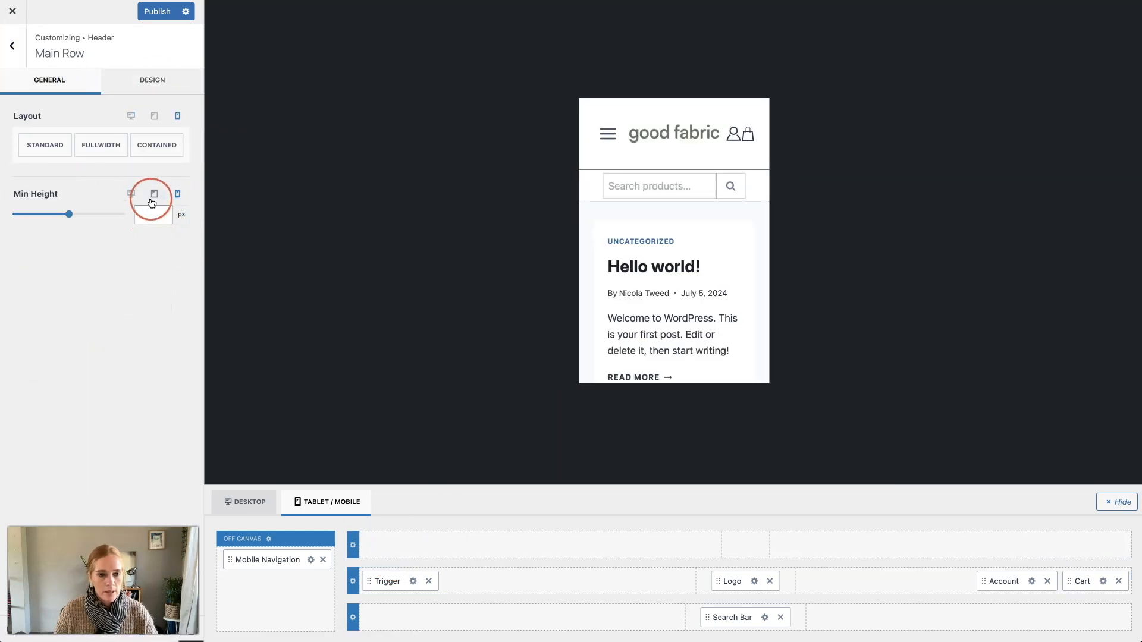
click(144, 217)
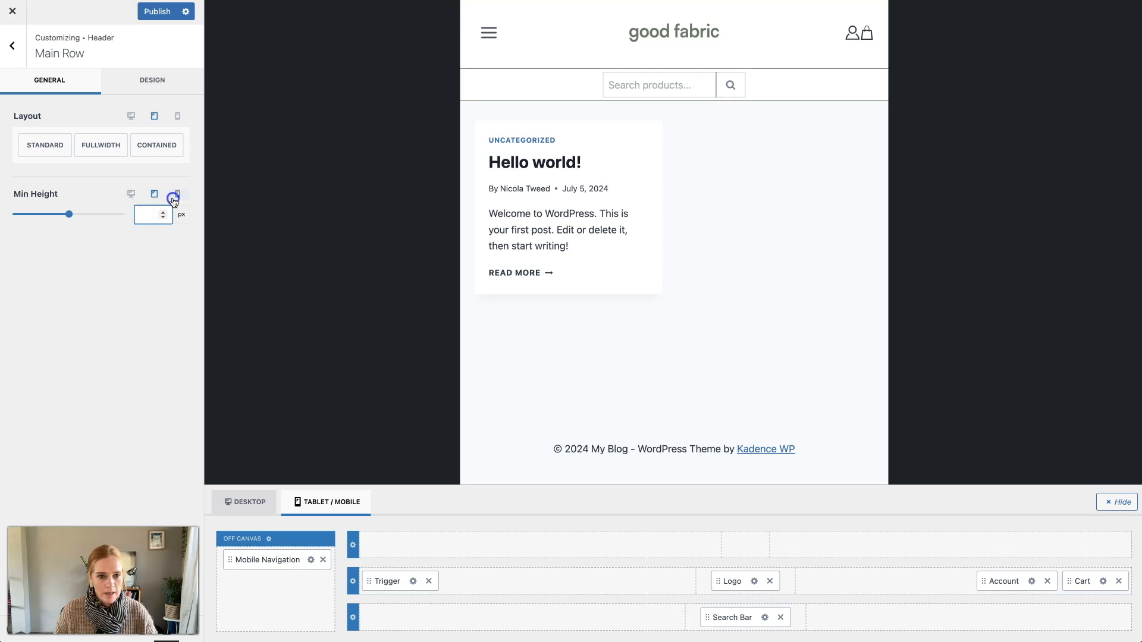
click(173, 198)
click(145, 217)
text(80)
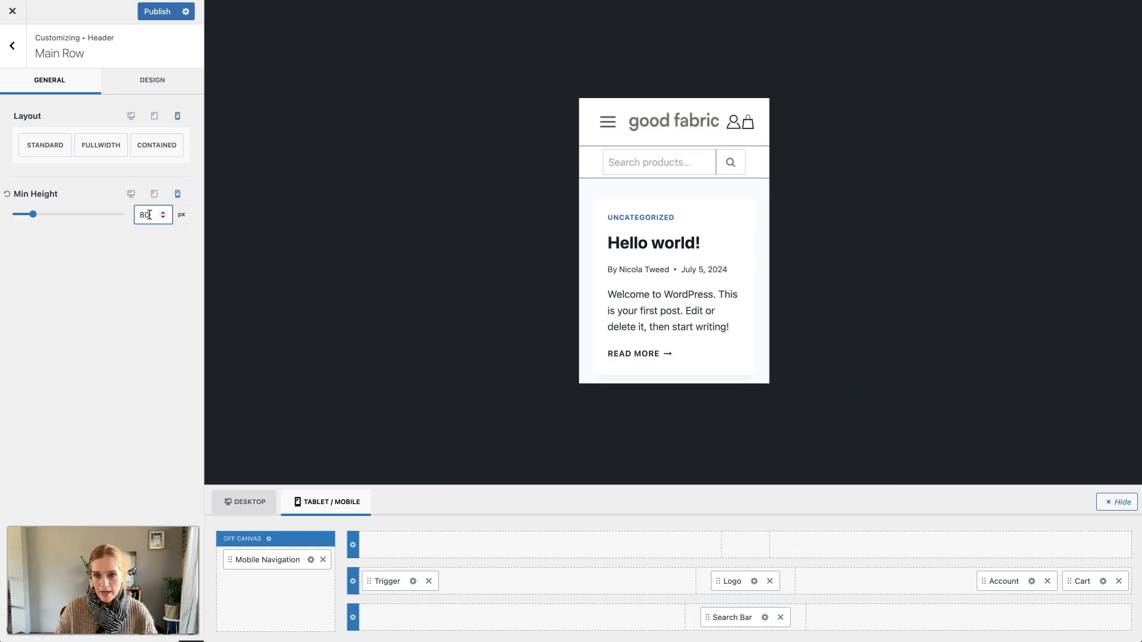
key(BackSpace)
key(BackSpace)
text(70)
click(326, 139)
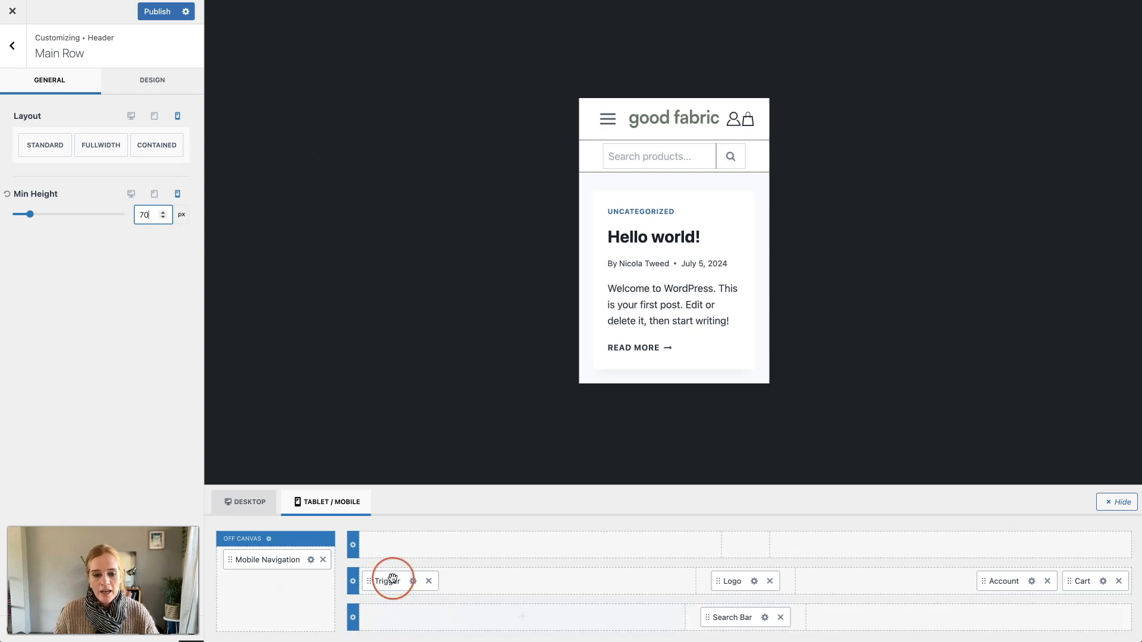
Step: Set the main row's right and left padding for mobile to 5 each
click(147, 79)
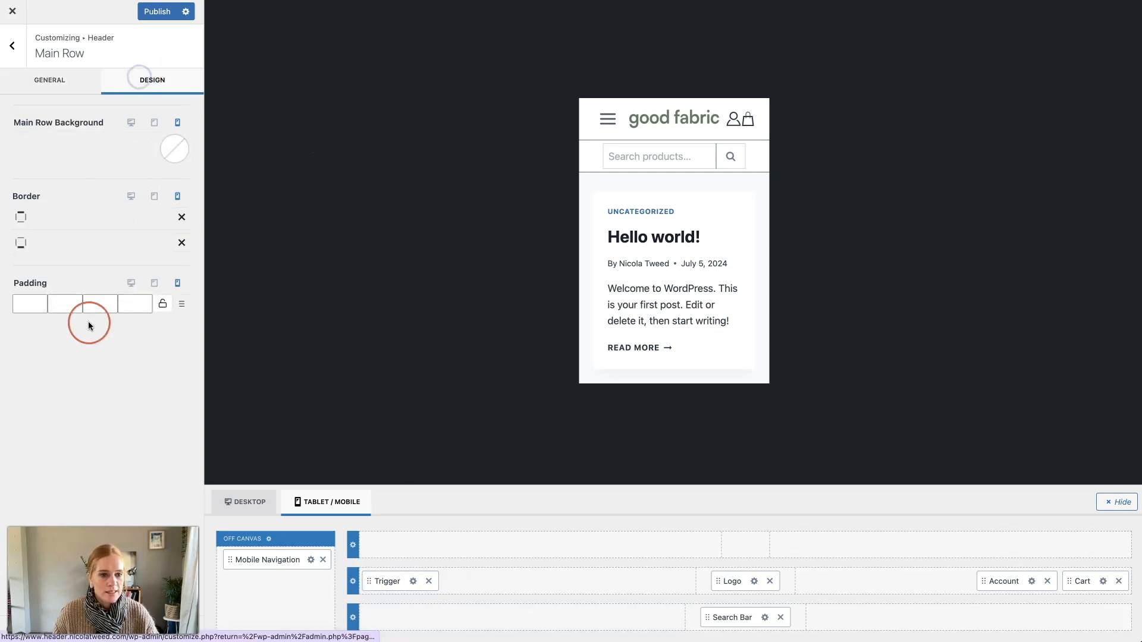
click(64, 307)
text(5)
click(130, 306)
text(5)
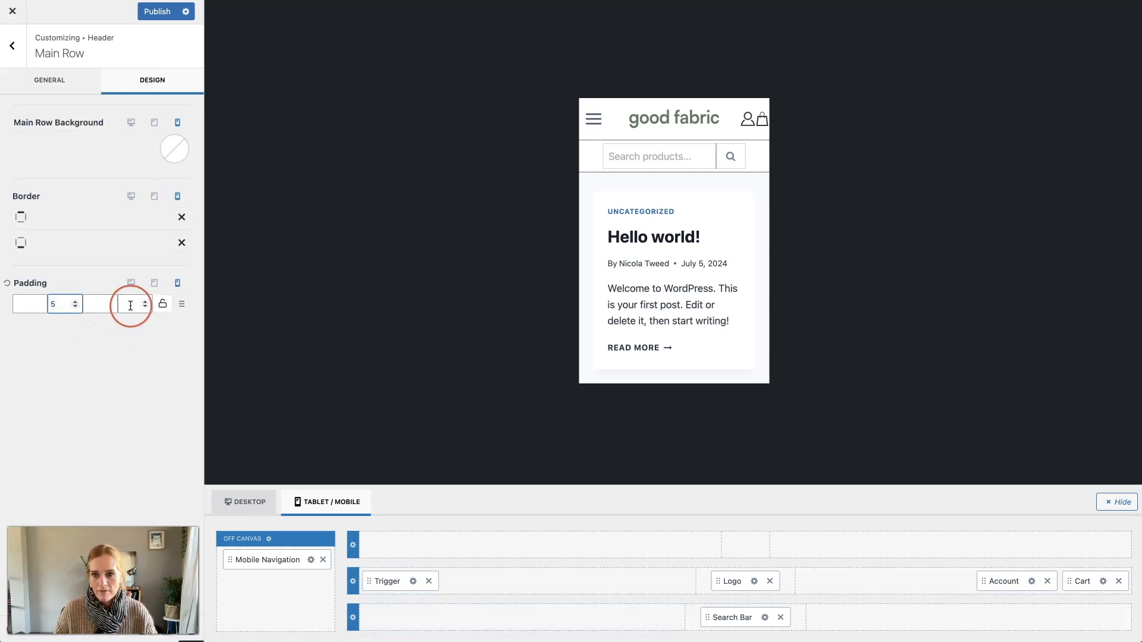
click(101, 370)
Step: Re-enter 5 as the main row's mobile right padding, adjust its left padding, and publish the header
drag(59, 307, 45, 307)
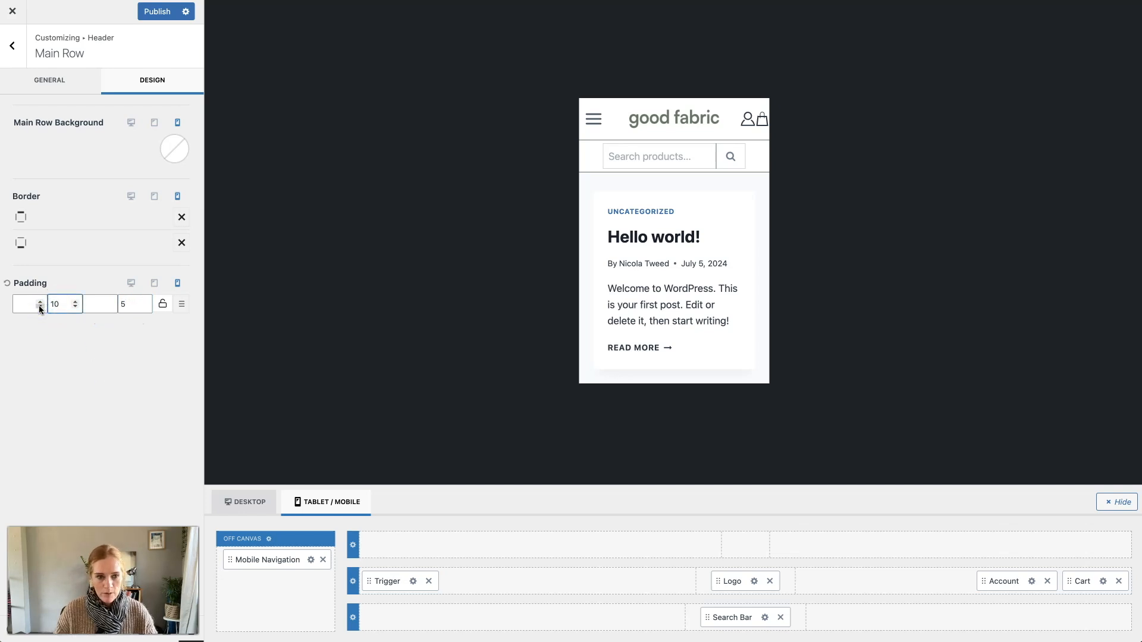
text(5)
key(Tab)
key(Tab)
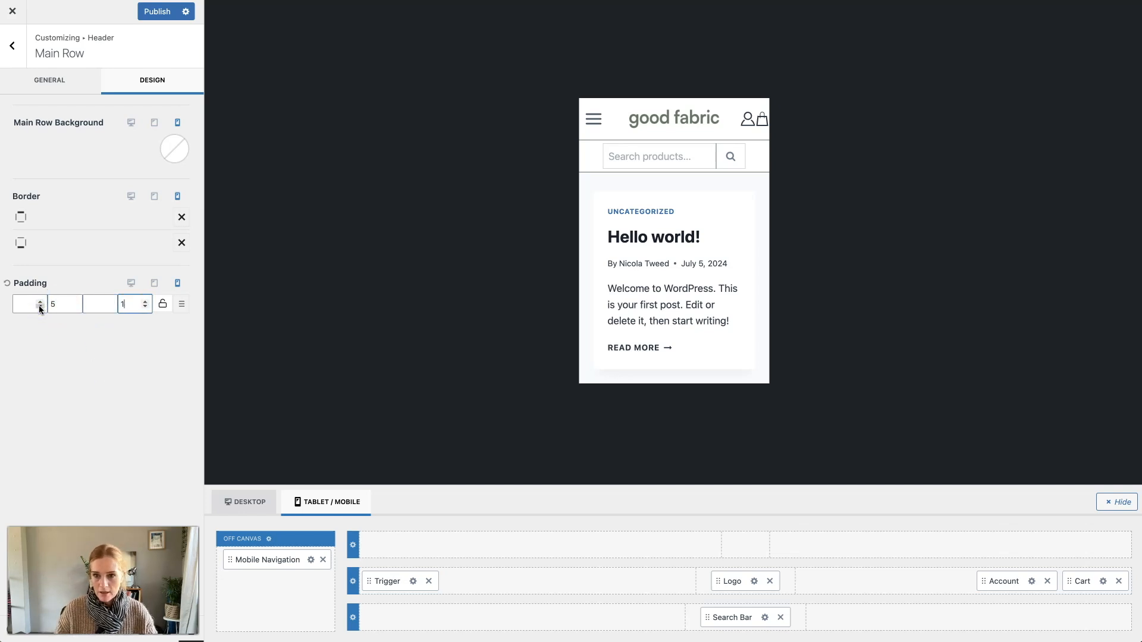
click(70, 364)
click(157, 11)
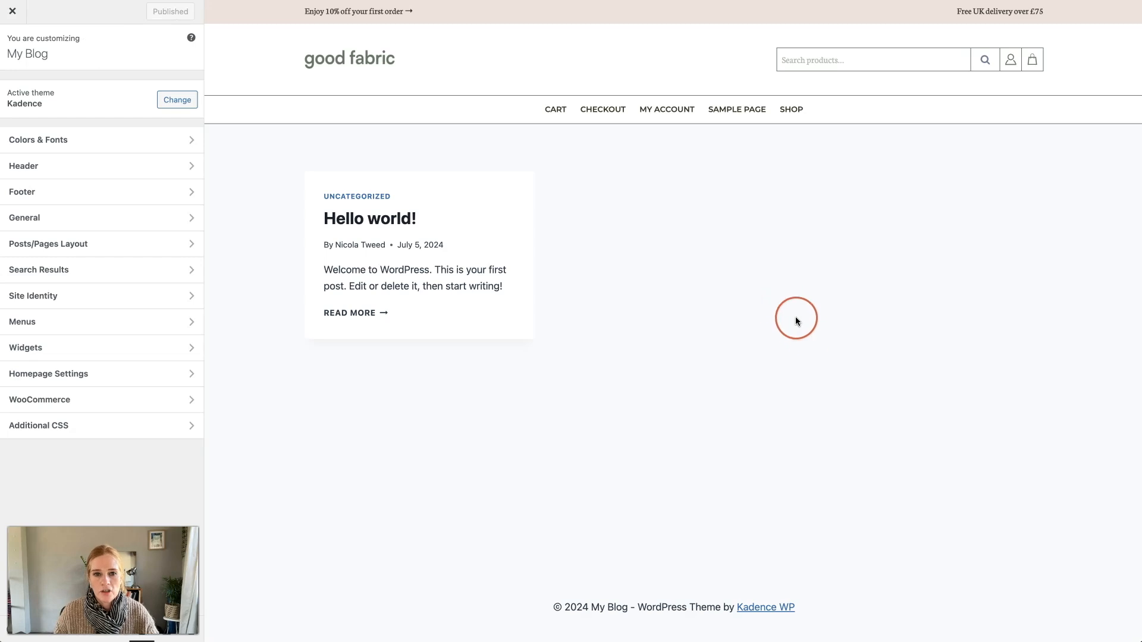
Step: Reopen the main row settings in the tablet/mobile header and preview the header at mobile size
click(217, 34)
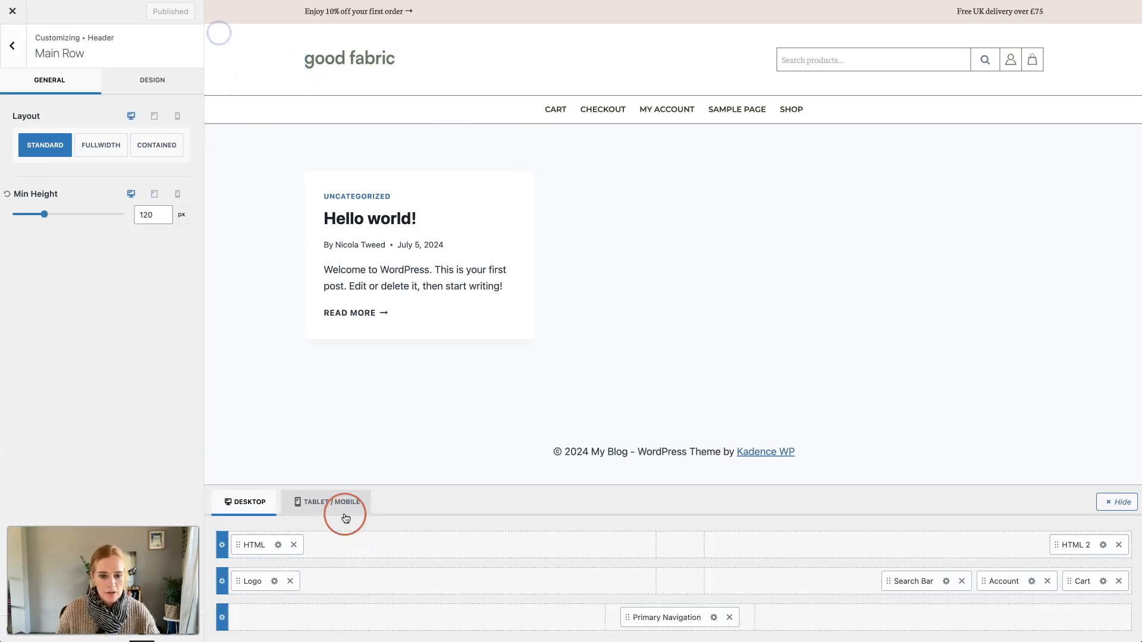
click(343, 506)
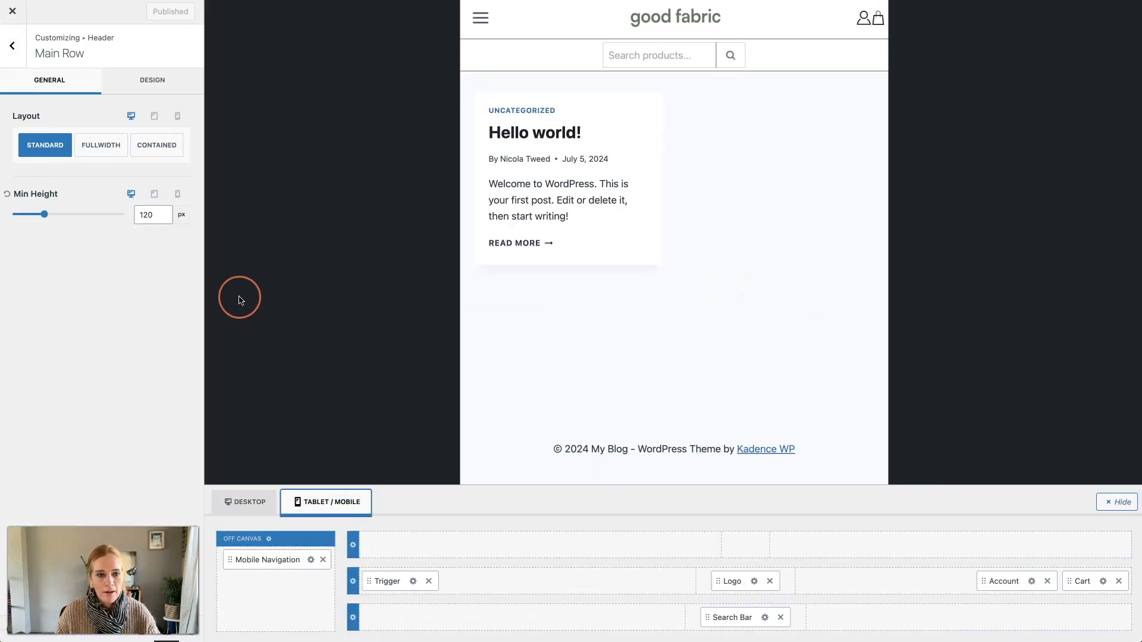
click(179, 195)
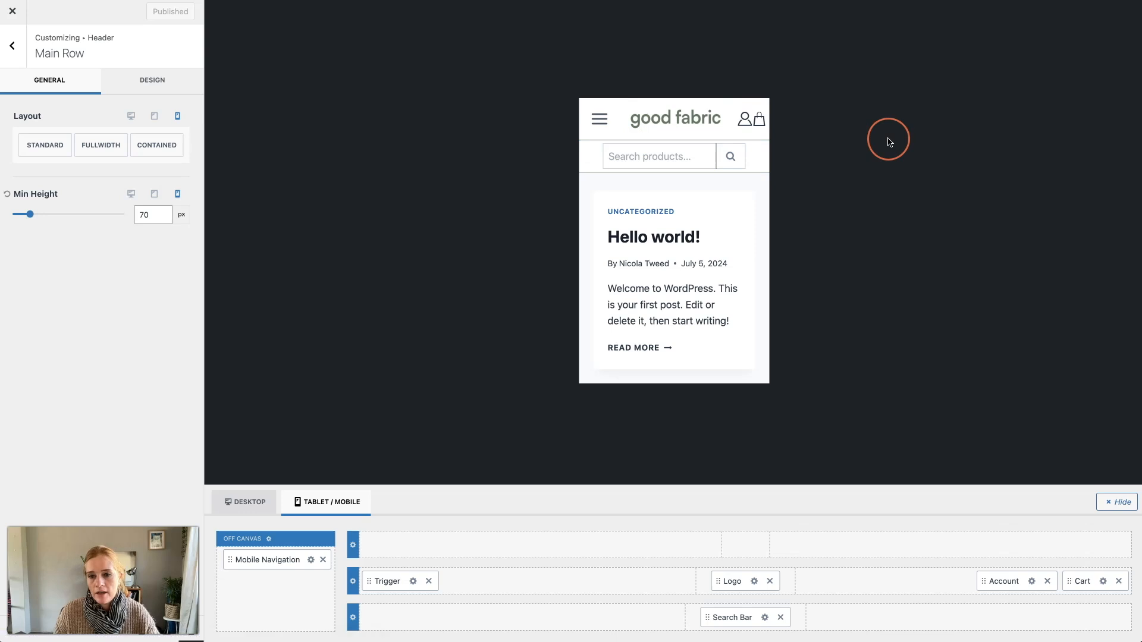
click(725, 99)
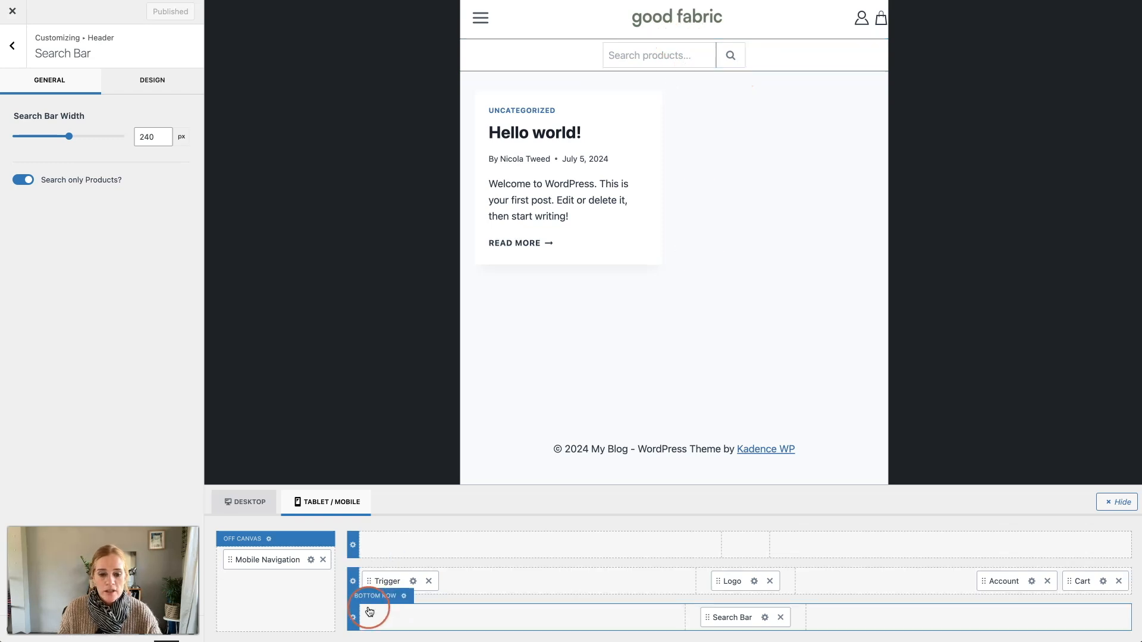
Step: Set the header bottom row's top and bottom padding for tablet to 0 and check the mobile view
click(404, 598)
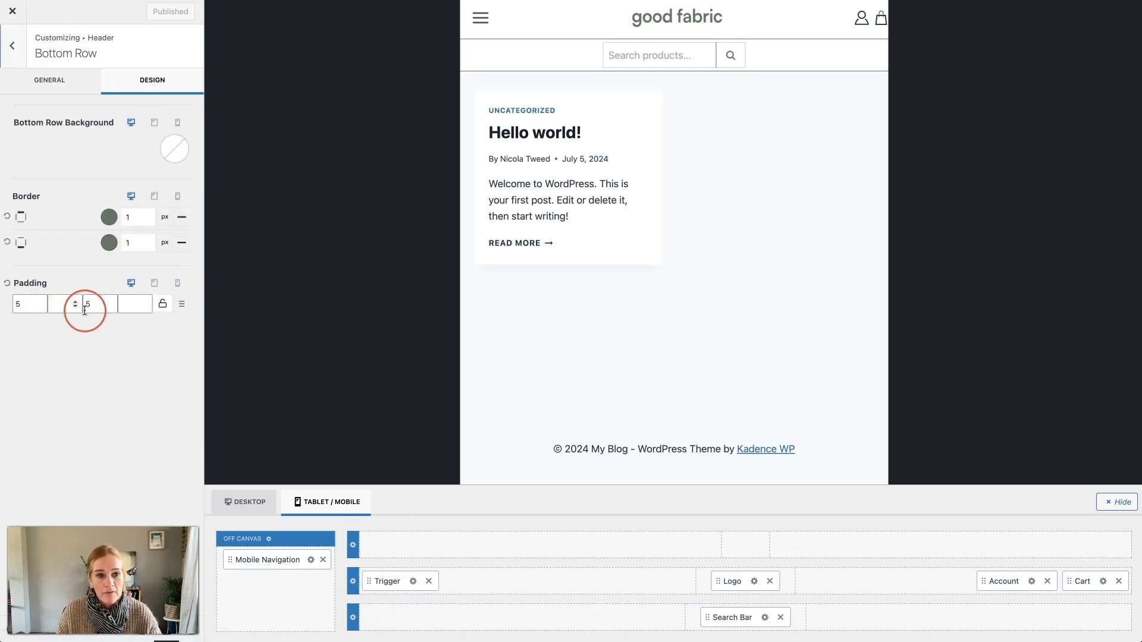
click(173, 289)
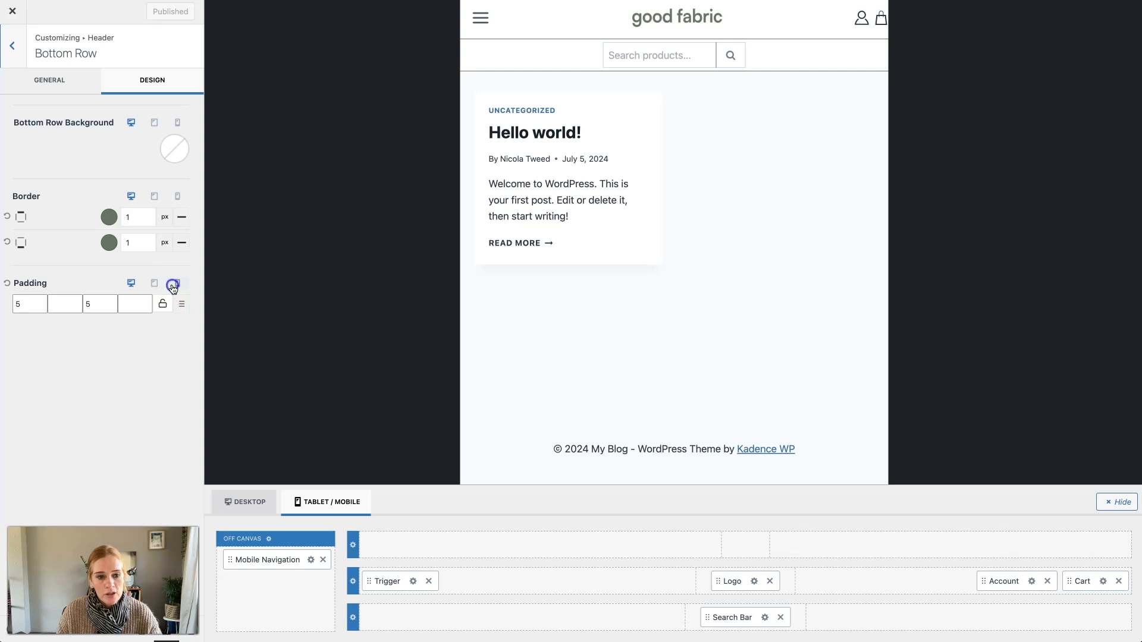
click(155, 288)
click(62, 304)
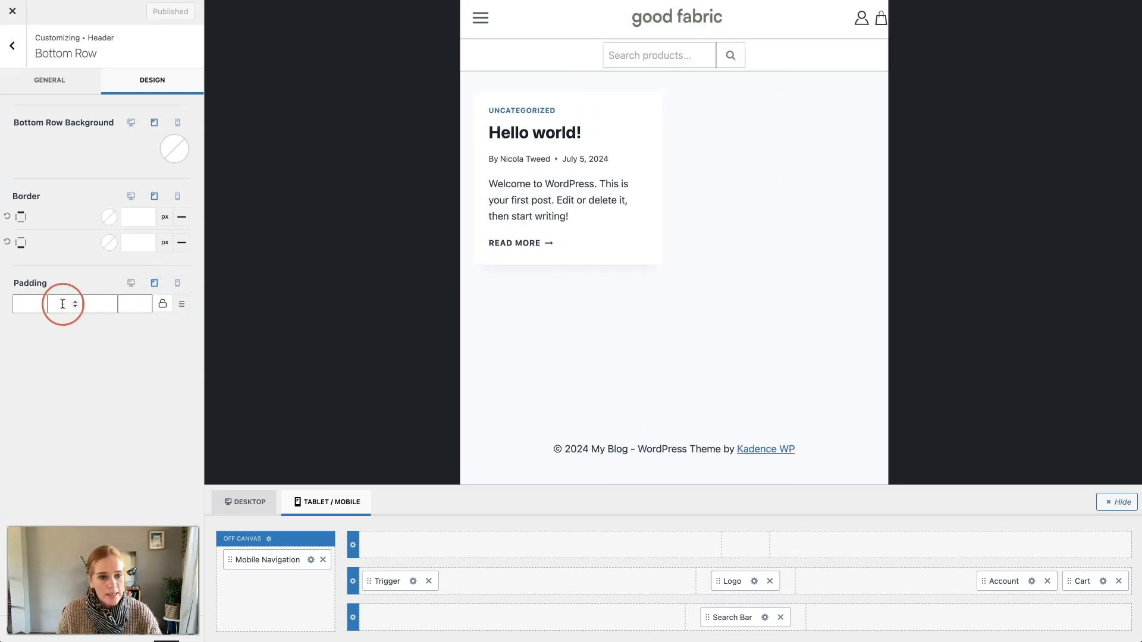
click(17, 303)
text(0)
click(88, 305)
text(0)
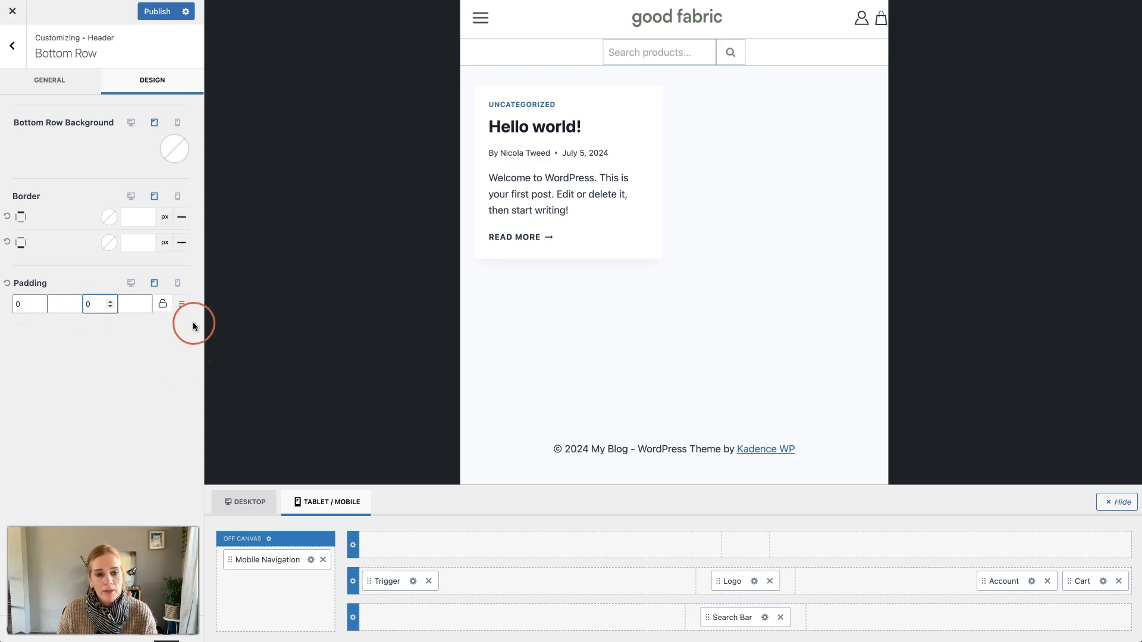
click(178, 288)
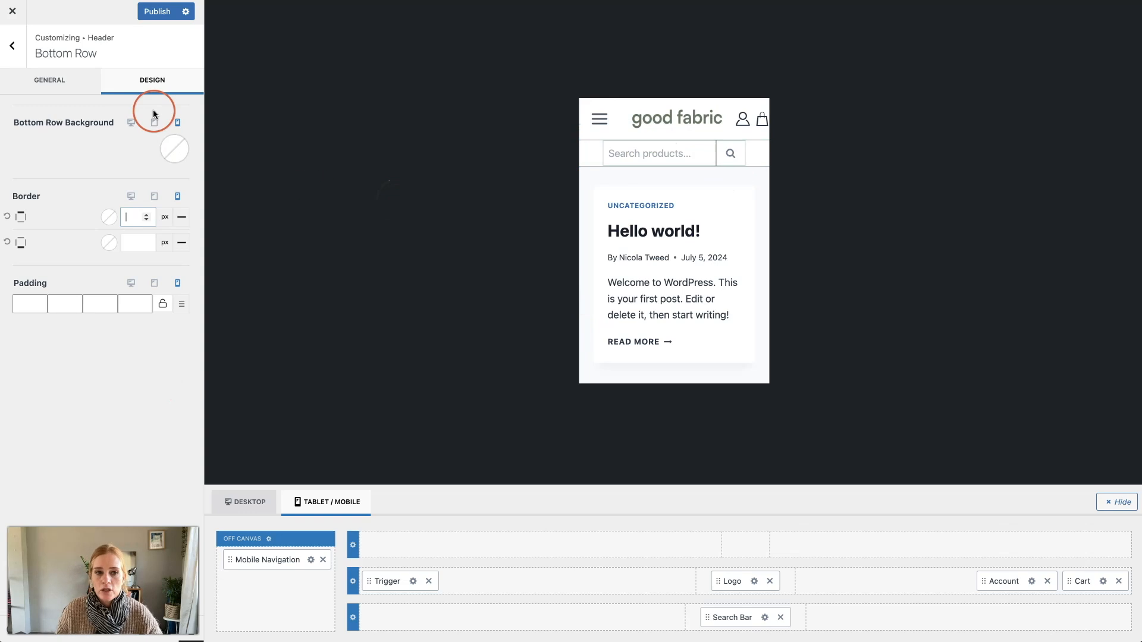
Step: Add a max-width 769px media query to the Additional CSS that gives the WooCommerce product search input border: none!important
click(12, 46)
click(10, 51)
click(110, 428)
click(69, 334)
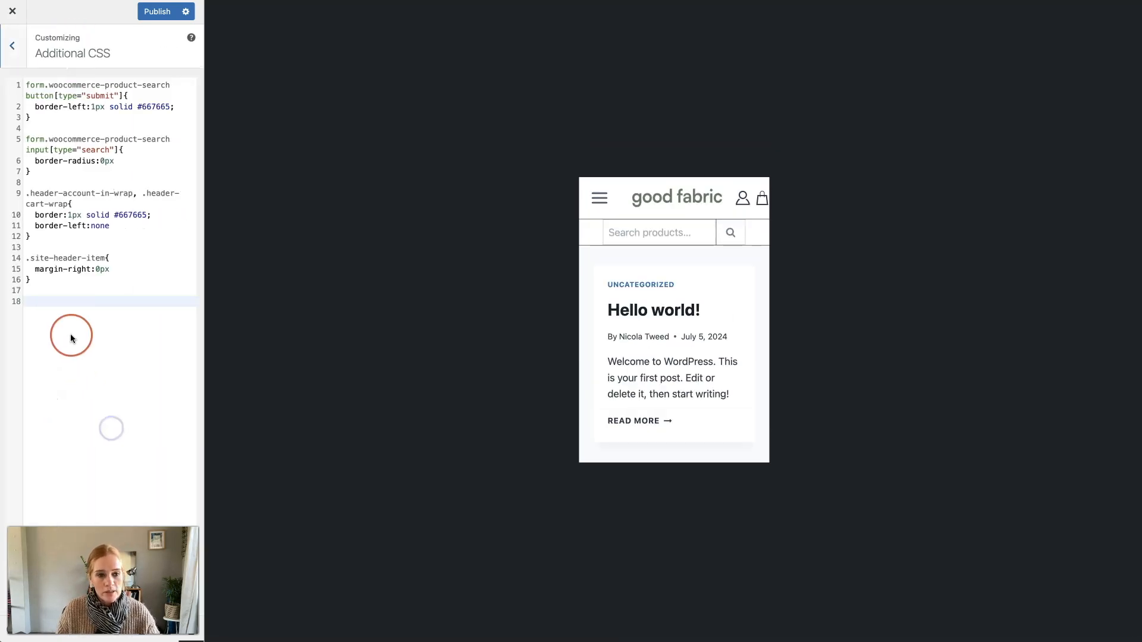
text(@media only screen and (max-width: 769px) {   form.woocommerce-product-search input[type="search"]{   border: none!important; } })
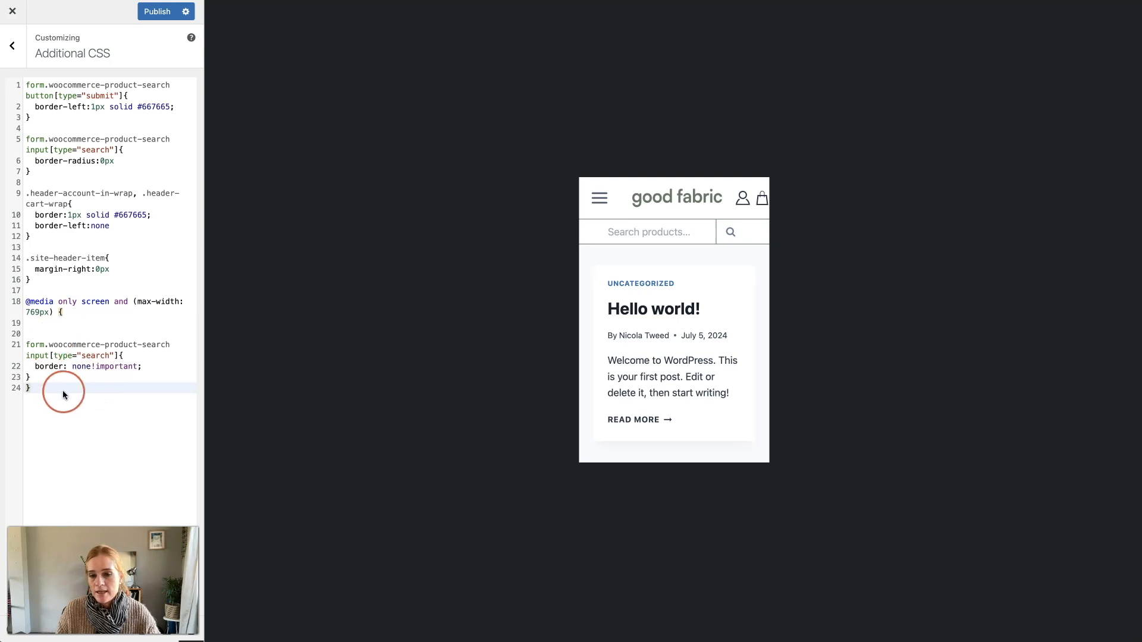
click(27, 345)
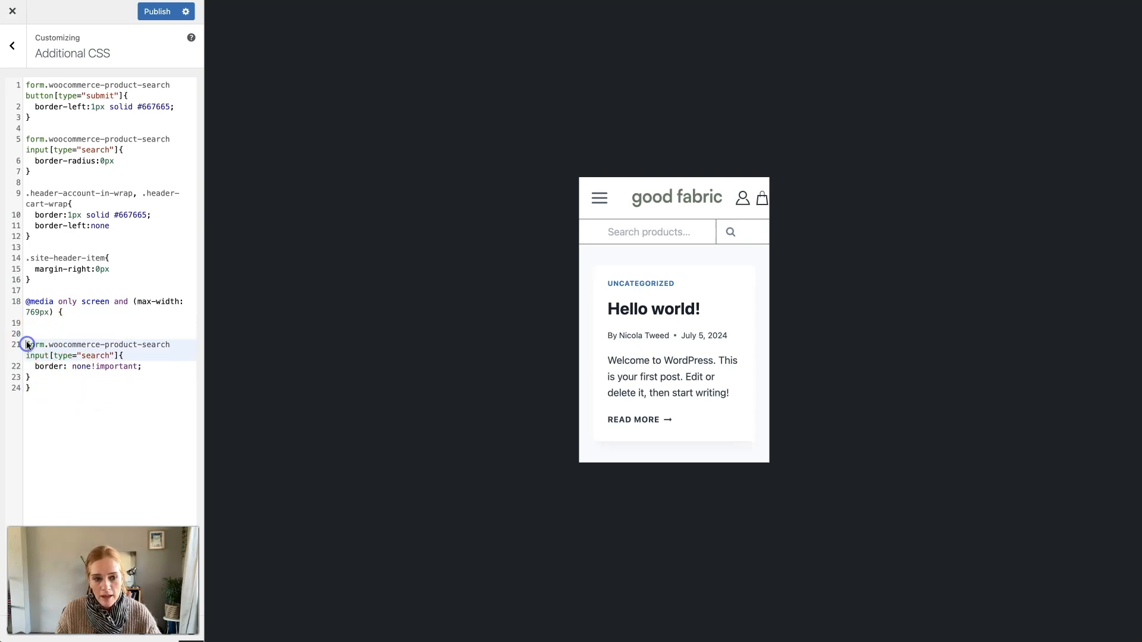
key(BackSpace)
click(27, 366)
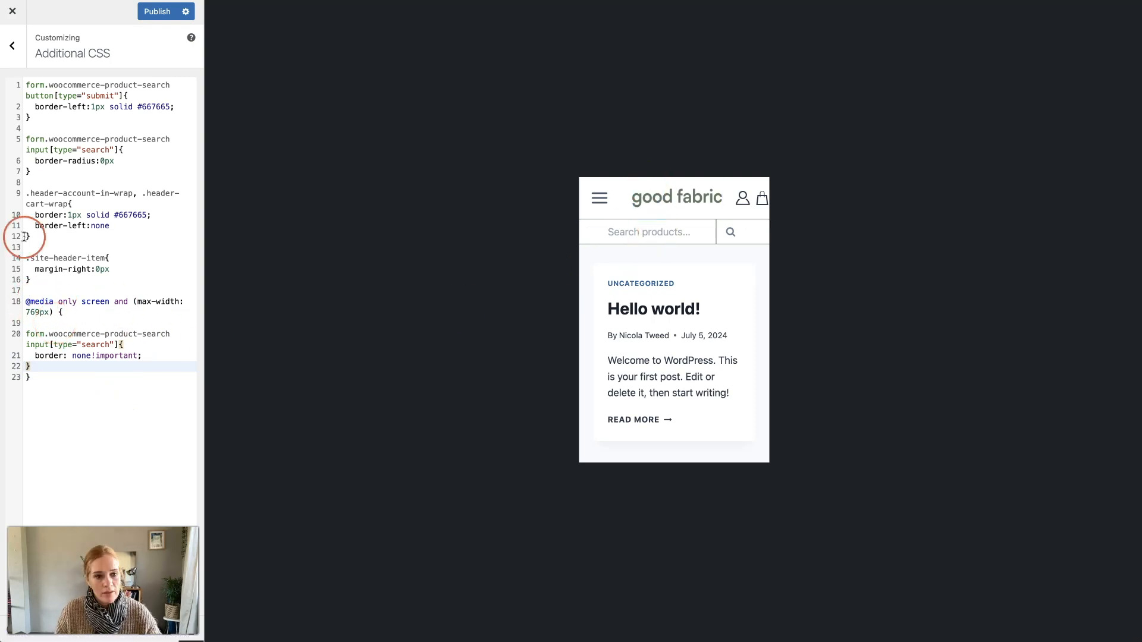
Step: Review the product search border-radius and border-left rules in the Additional CSS, and publish the new CSS
drag(35, 162, 115, 162)
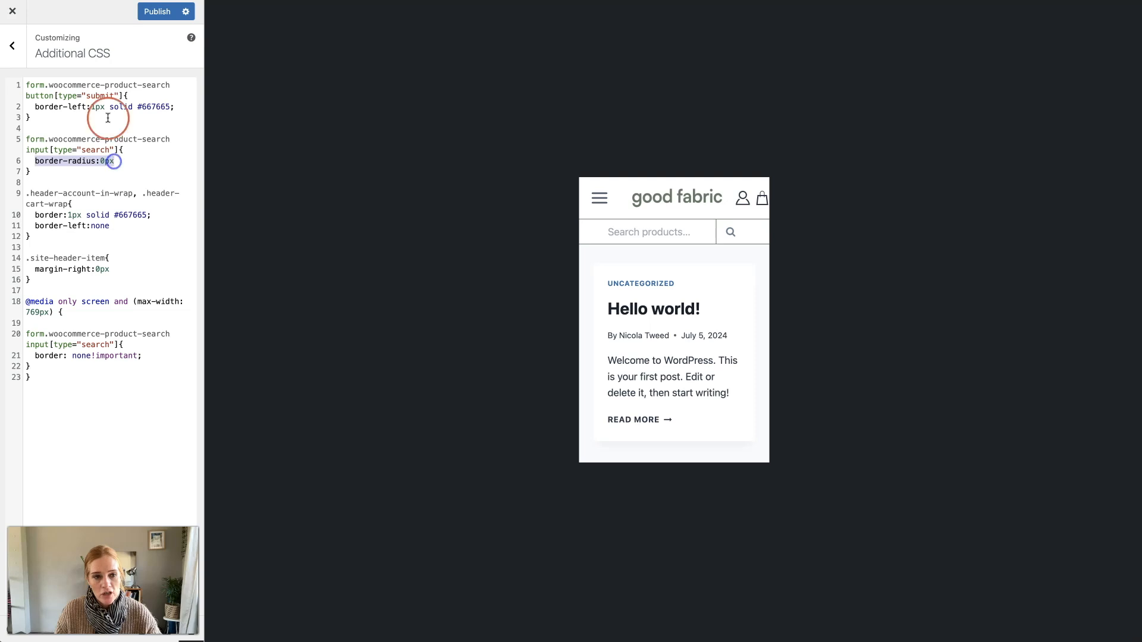
drag(36, 108, 170, 108)
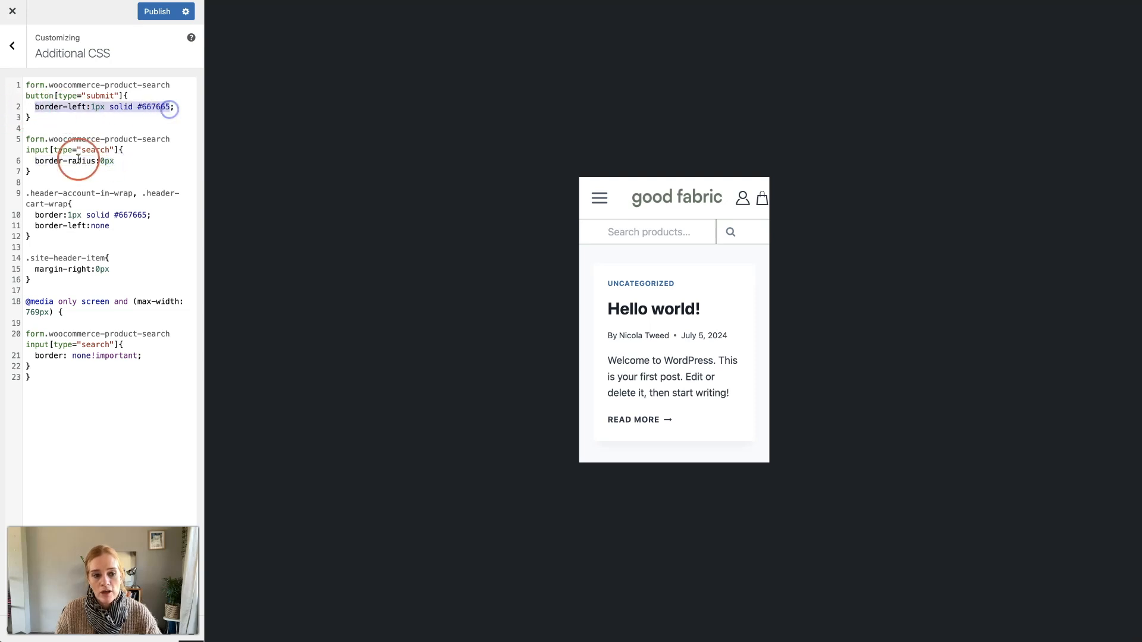
click(607, 232)
click(760, 311)
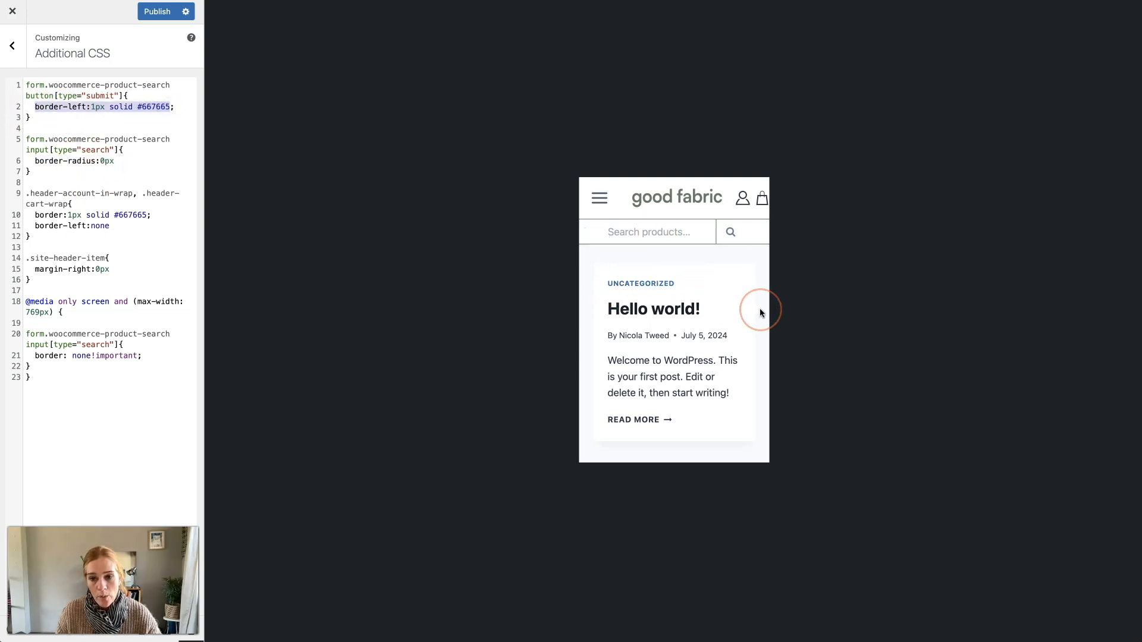
click(157, 11)
Step: Set the mobile header search bar's width to 440 px and publish the change
click(264, 214)
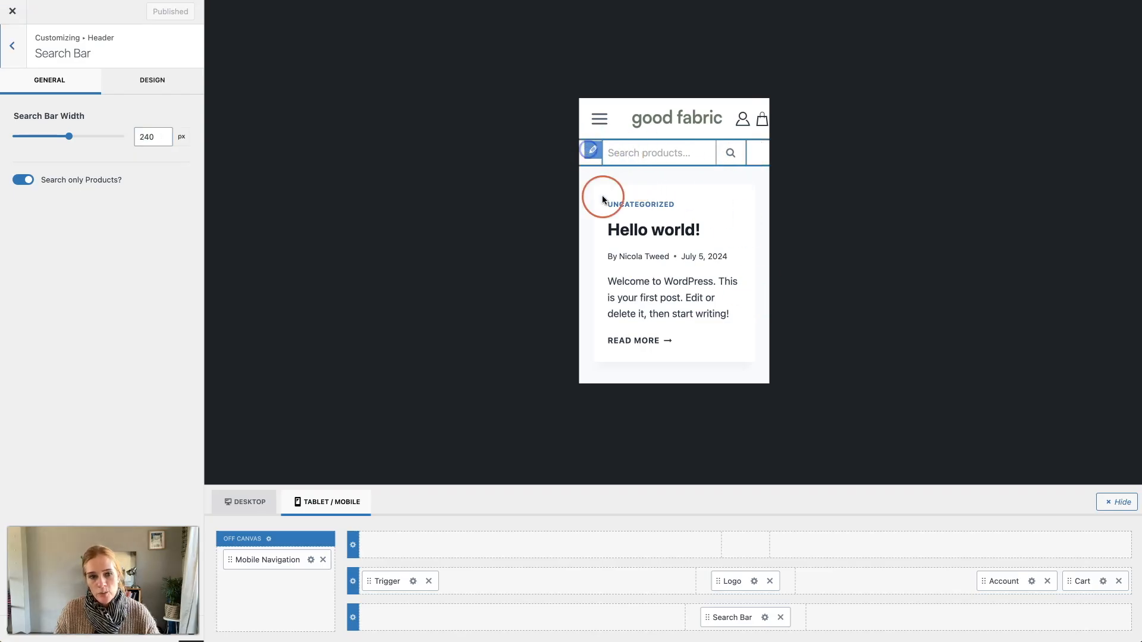
click(138, 136)
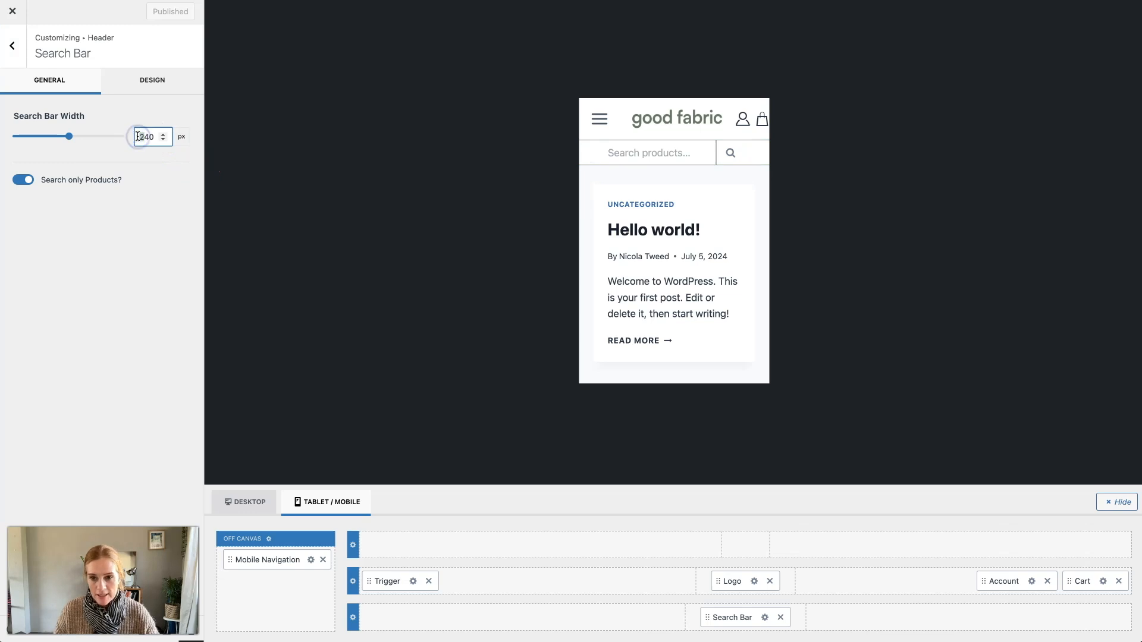
text(4)
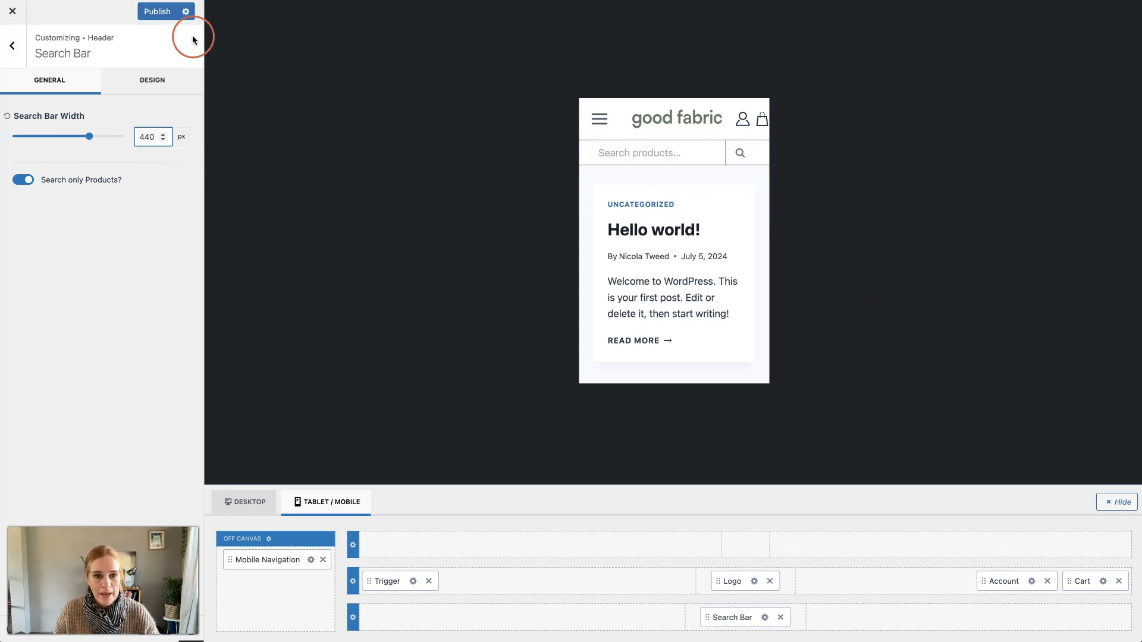
click(157, 13)
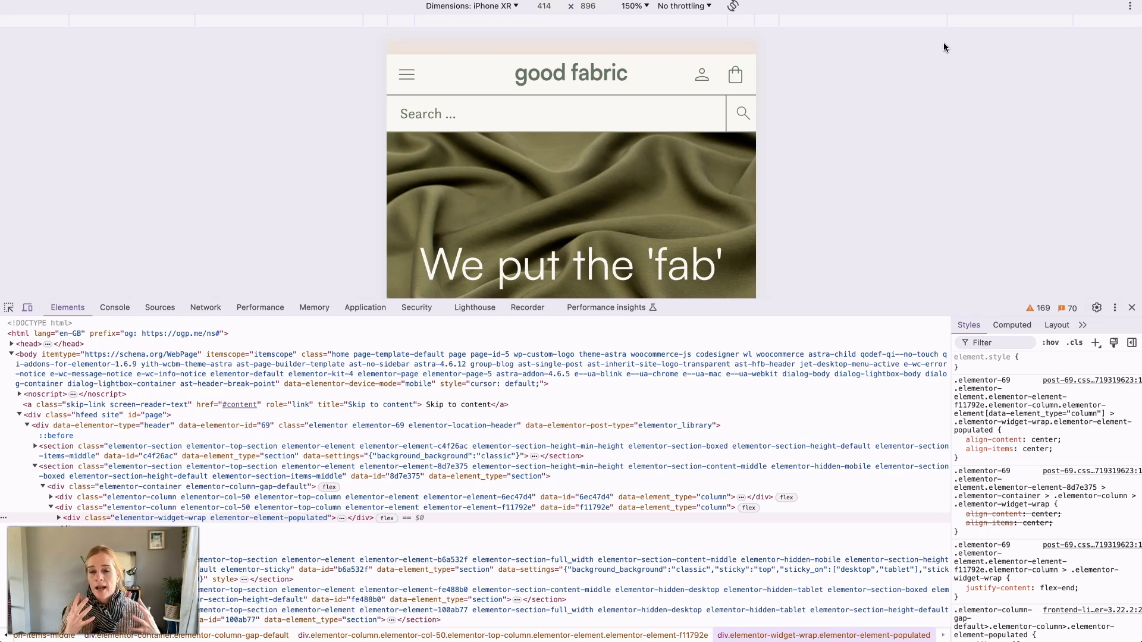
Step: Close the developer tools on the good fabric website to view its desktop header
click(1131, 308)
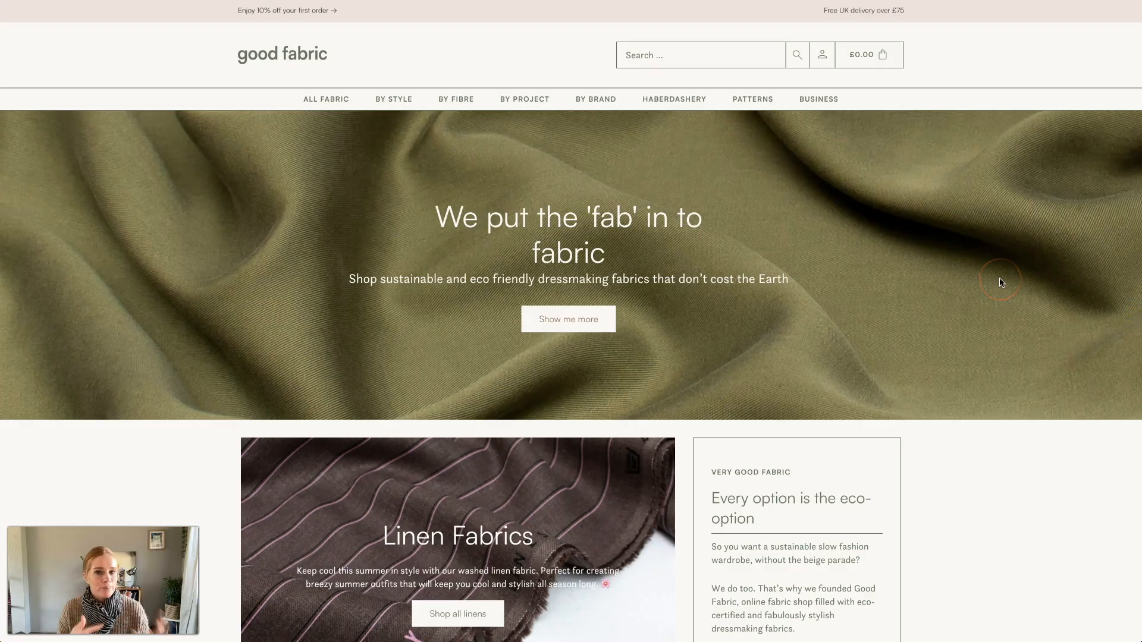